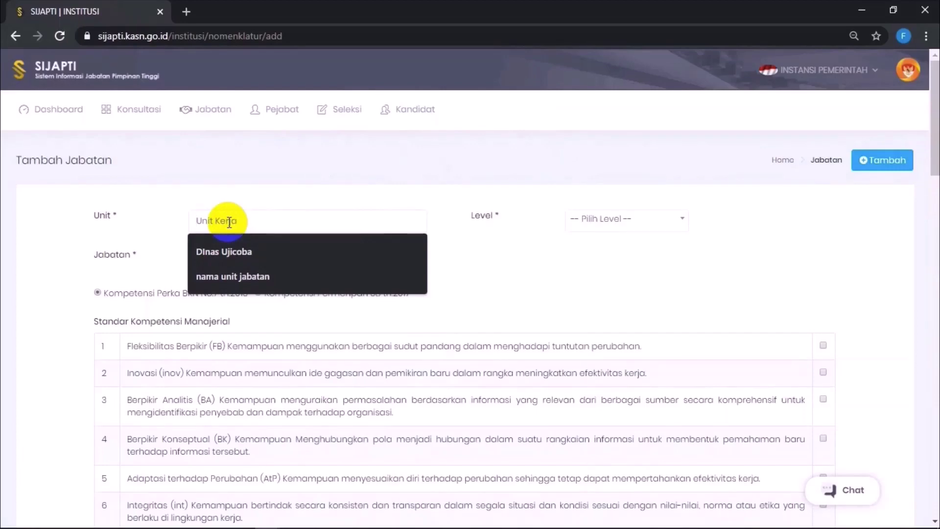
Step: Enter Unit '(nama unit kerja)', paste the position name into Jabatan, and set Level to Pratama
{"action": "left_click", "coordinate": [228, 222]}
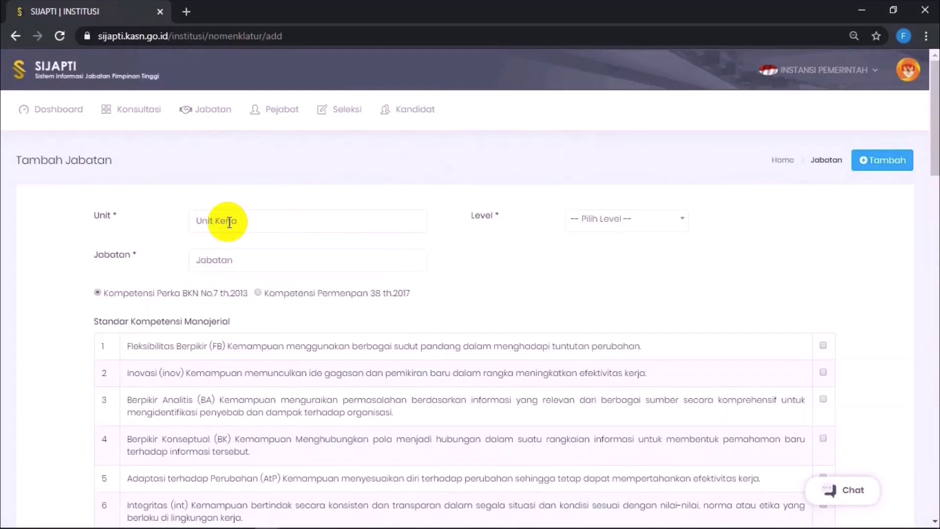
{"action": "type", "text": "(nama unit kerja"}
{"action": "left_click", "coordinate": [241, 259]}
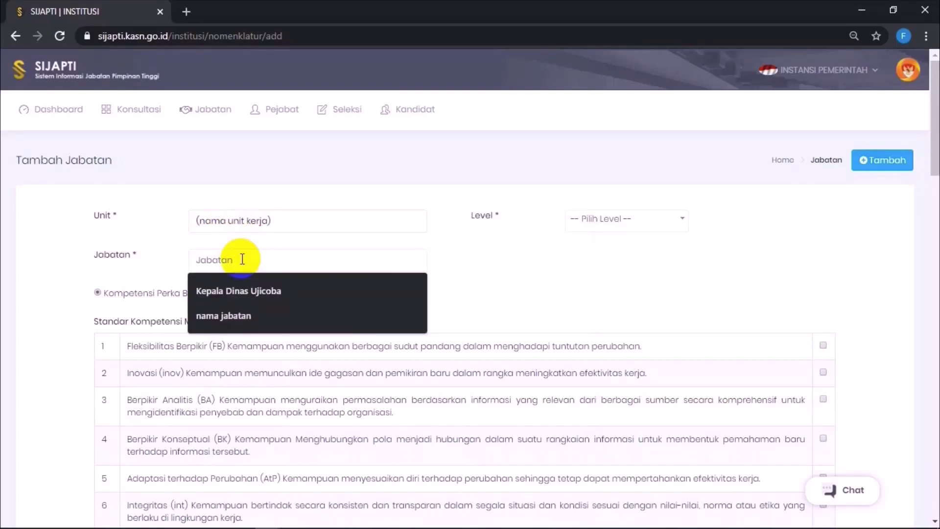
{"action": "type", "text": "(nama jabatan) (nama unit kerja)"}
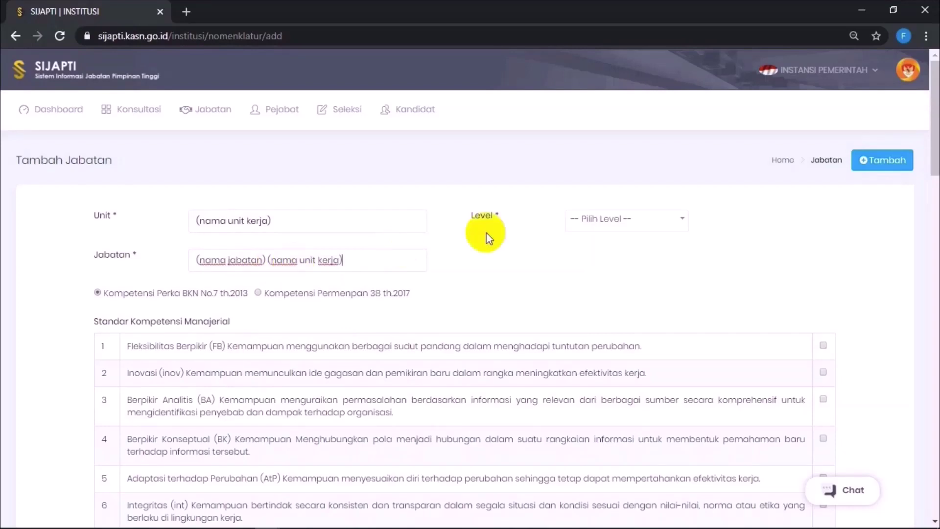
{"action": "left_click", "coordinate": [606, 219]}
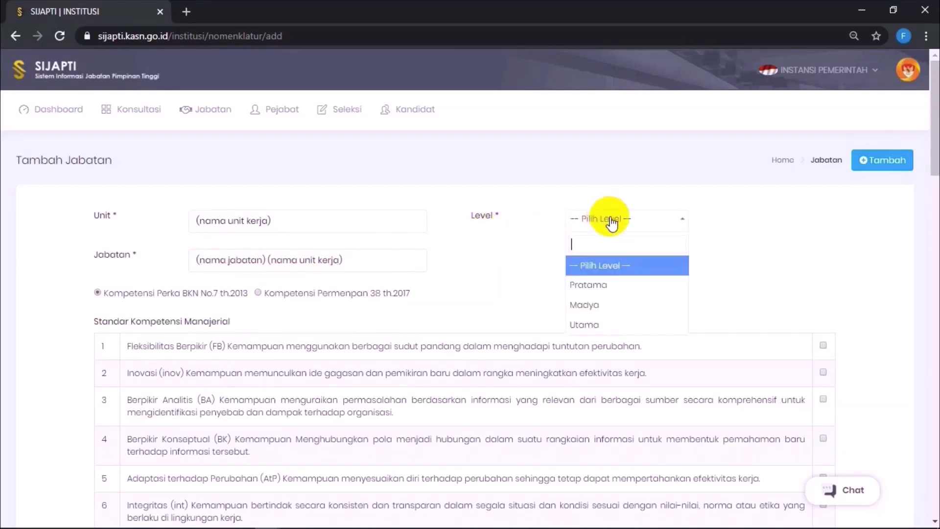
{"action": "left_click", "coordinate": [627, 294]}
{"action": "scroll", "coordinate": [328, 318], "scroll_direction": "down", "scroll_amount": 3}
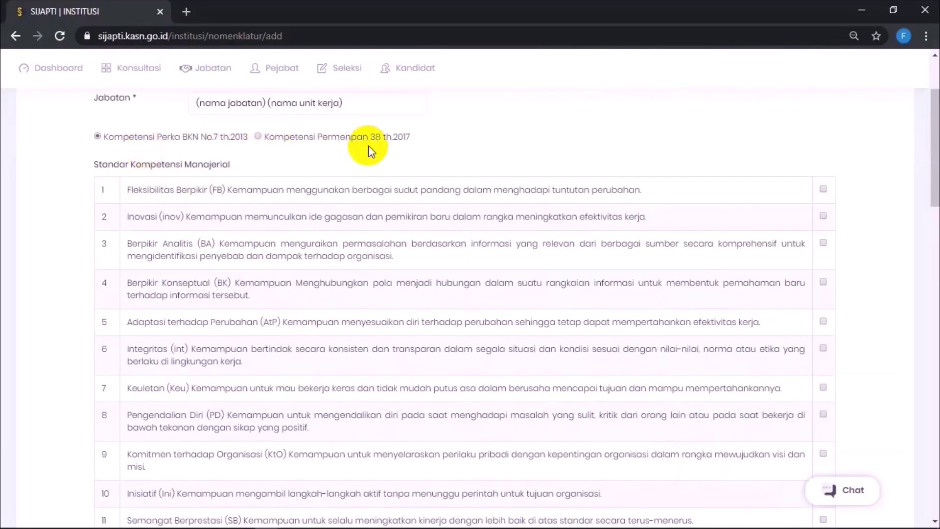
Step: Switch the competency standard to Kompetensi Permenpan 38 th.2017
{"action": "left_click_drag", "start_coordinate": [413, 134], "coordinate": [300, 128]}
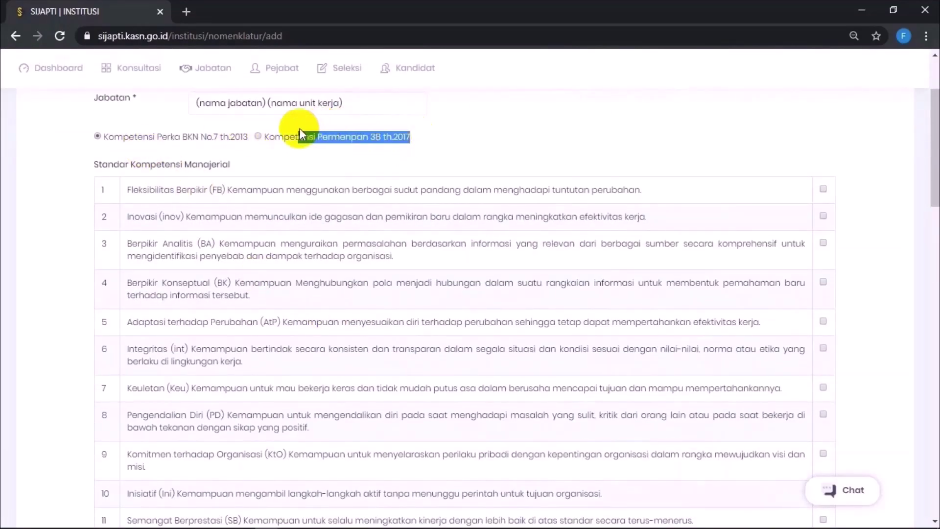
{"action": "left_click", "coordinate": [258, 137]}
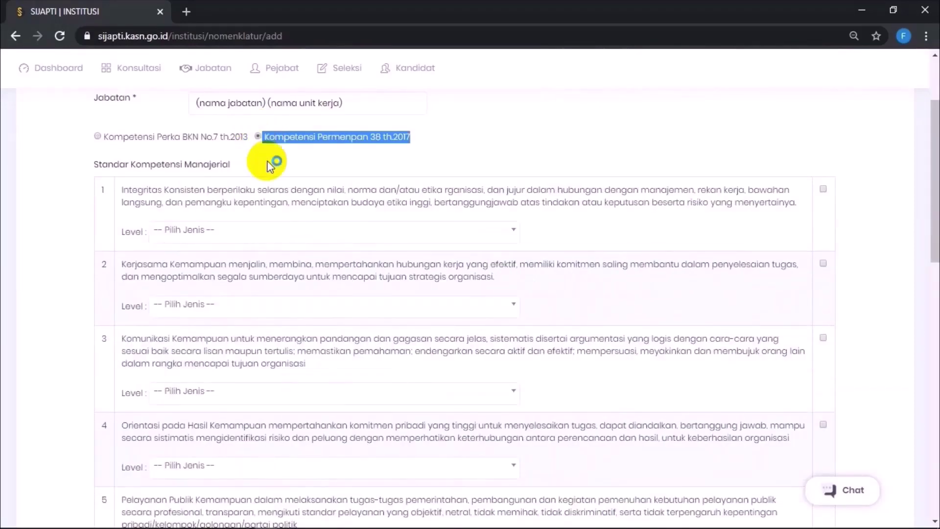
{"action": "scroll", "coordinate": [119, 239], "scroll_direction": "down", "scroll_amount": 6}
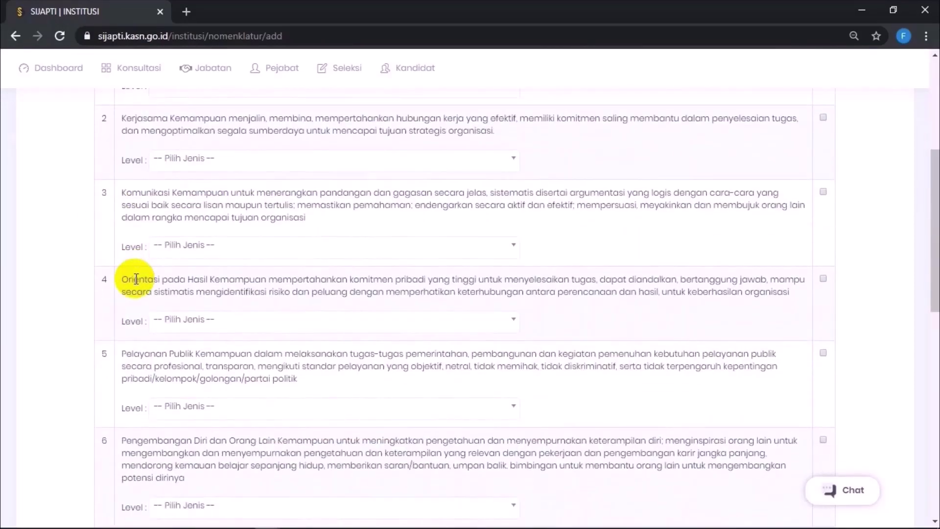
{"action": "scroll", "coordinate": [136, 278], "scroll_direction": "down", "scroll_amount": 2}
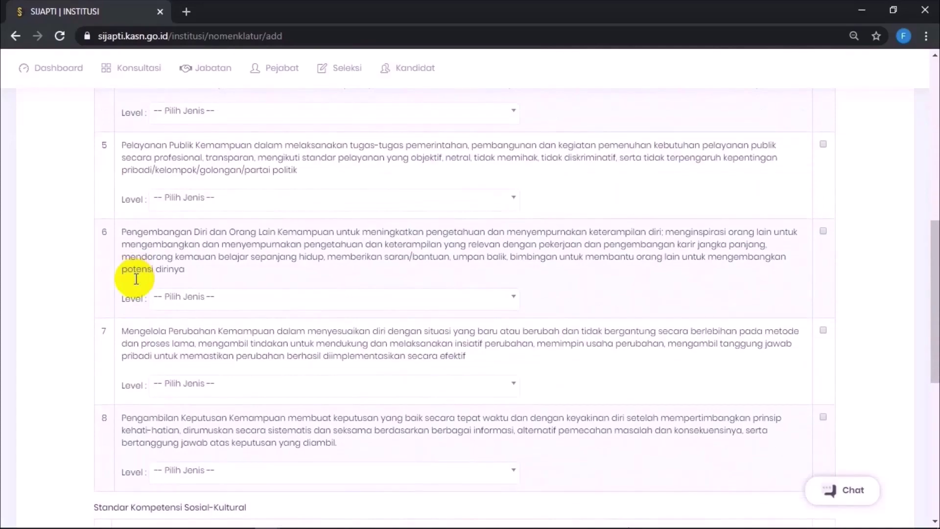
{"action": "scroll", "coordinate": [136, 278], "scroll_direction": "down", "scroll_amount": 6}
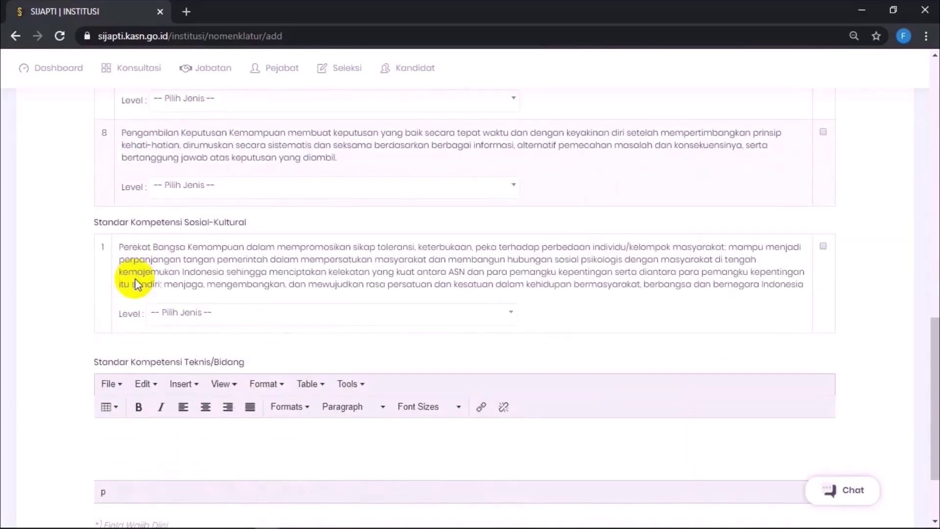
{"action": "scroll", "coordinate": [136, 283], "scroll_direction": "up", "scroll_amount": 14}
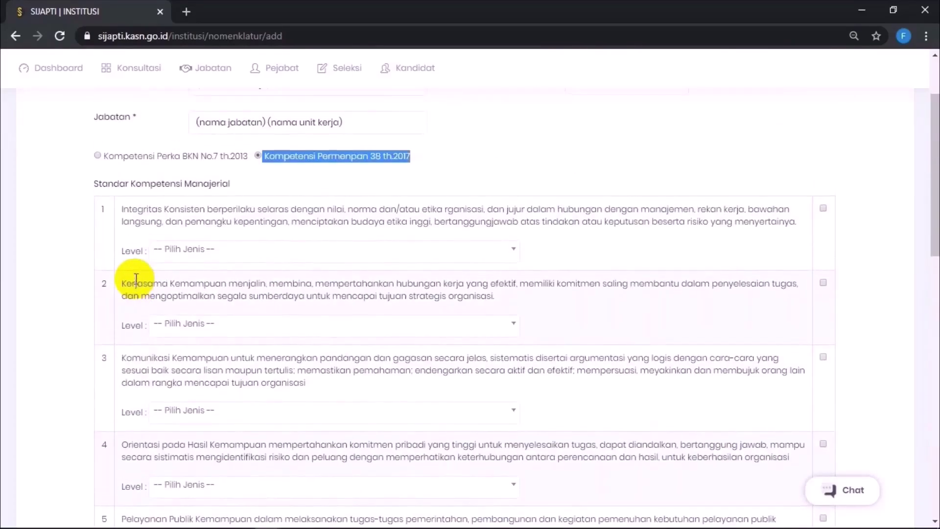
Step: Tick Integritas and give it the level about fostering workplace compliance
{"action": "left_click", "coordinate": [823, 209]}
{"action": "left_click", "coordinate": [405, 252]}
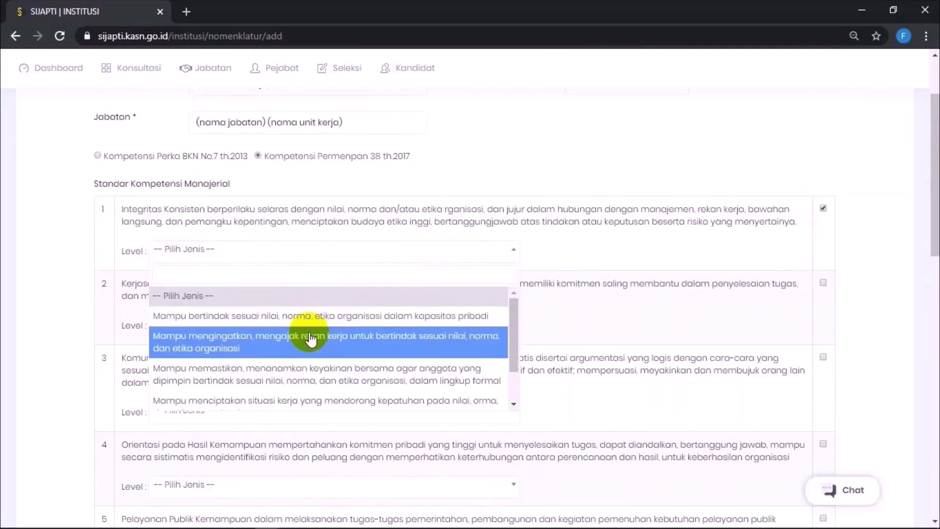
{"action": "scroll", "coordinate": [310, 337], "scroll_direction": "down", "scroll_amount": 3}
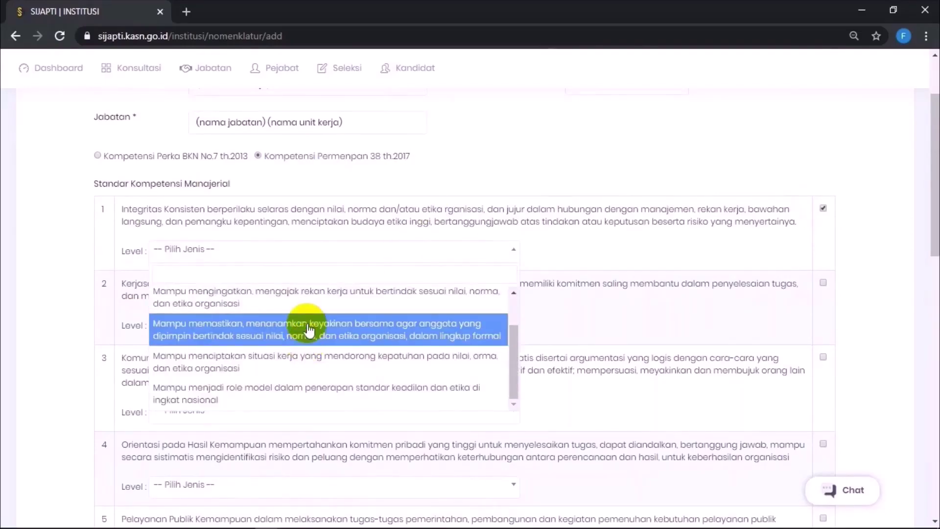
{"action": "left_click", "coordinate": [310, 361]}
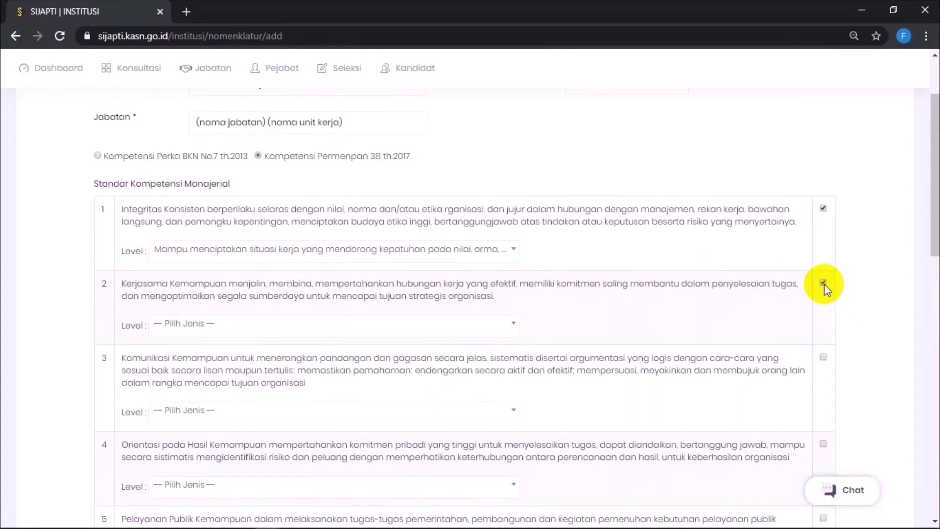
Step: Tick Perekat Bangsa with level 'Mendayagunakan perbedaan secara konstruktif dan kreatif'
{"action": "scroll", "coordinate": [534, 326], "scroll_direction": "down", "scroll_amount": 10}
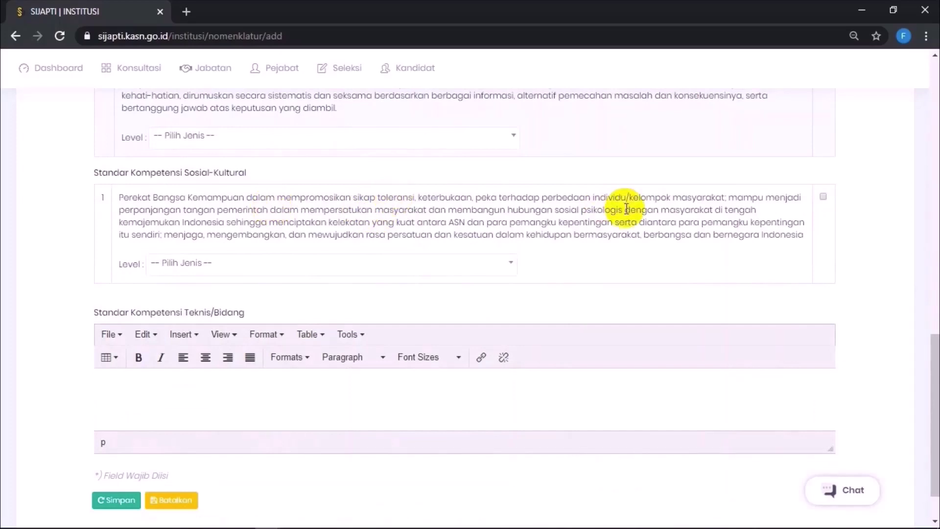
{"action": "left_click", "coordinate": [822, 196]}
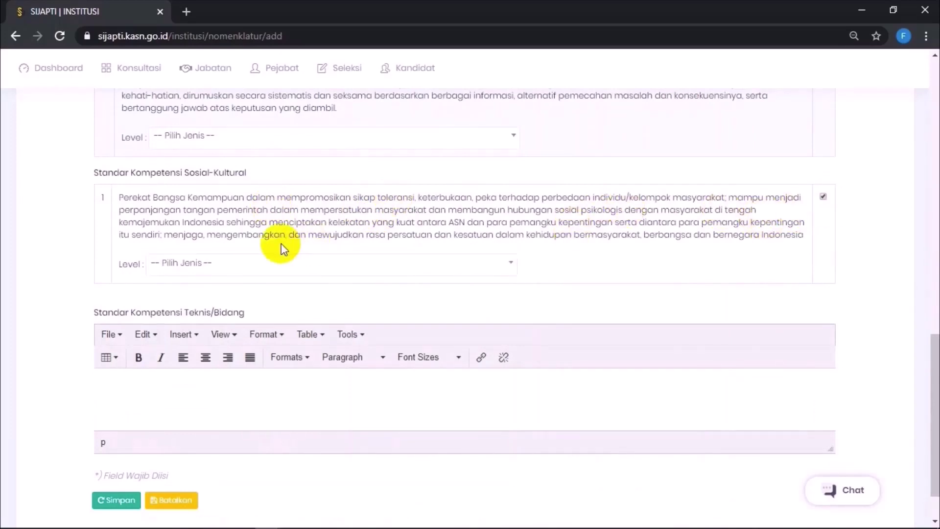
{"action": "left_click", "coordinate": [242, 266]}
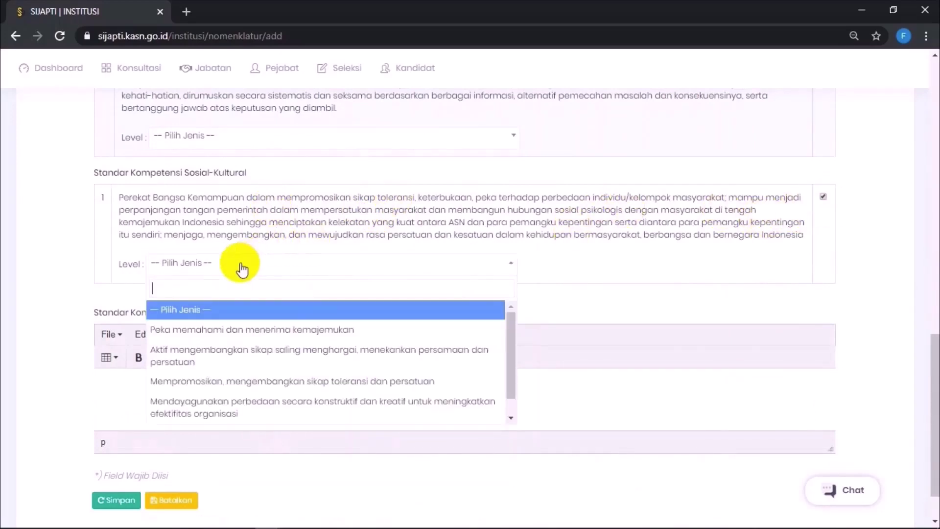
{"action": "scroll", "coordinate": [252, 392], "scroll_direction": "down", "scroll_amount": 1}
{"action": "left_click", "coordinate": [255, 402]}
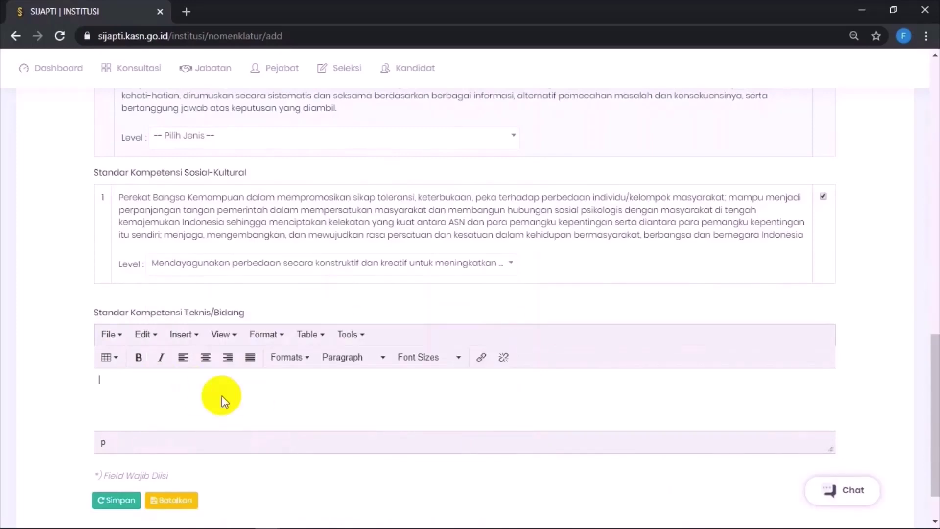
Step: Paste the technical competency description into Teknis/Bidang and set it to 12pt
{"action": "type", "text": "isi standar kompetensi jabatan sesuai dengan jabatan (setiap jabatan memiliki standar kompetensi teknis bidang yang berbeda - beda)"}
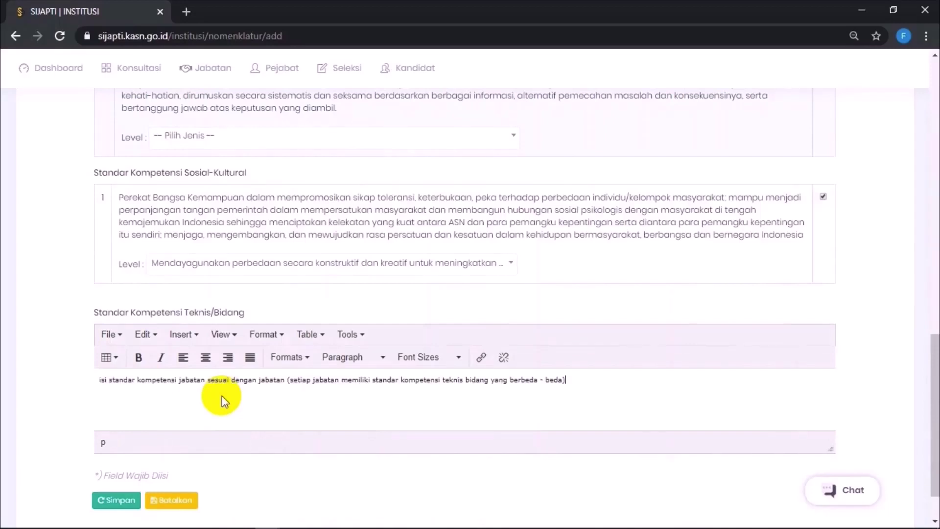
{"action": "key", "text": "ctrl+a"}
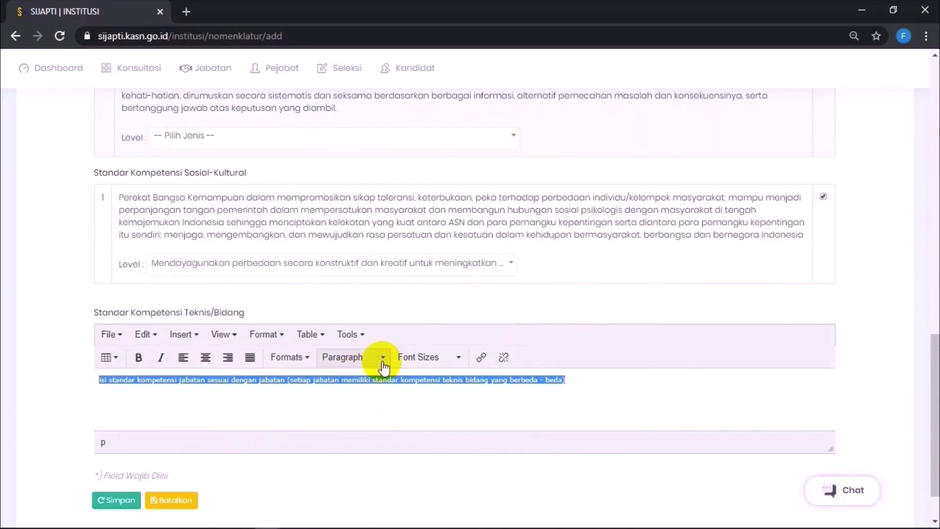
{"action": "left_click", "coordinate": [451, 362]}
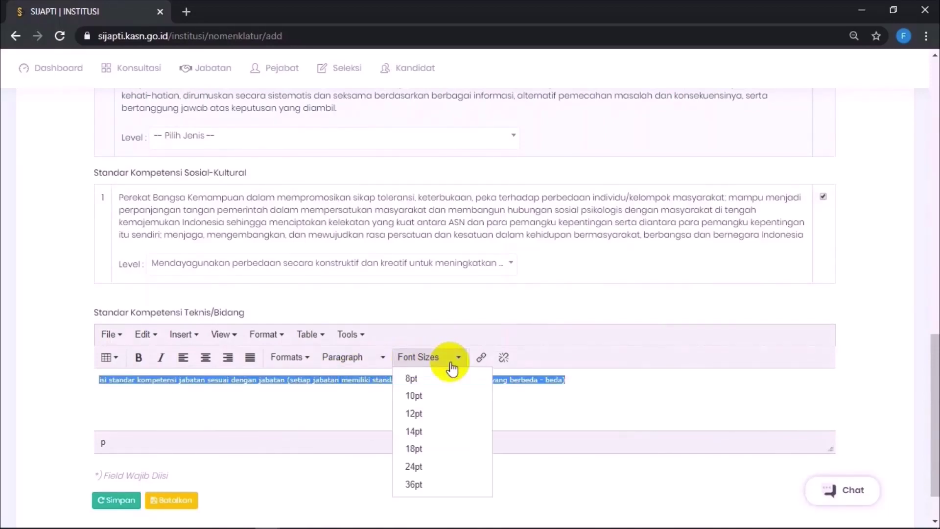
{"action": "left_click", "coordinate": [422, 411]}
{"action": "left_click", "coordinate": [439, 408]}
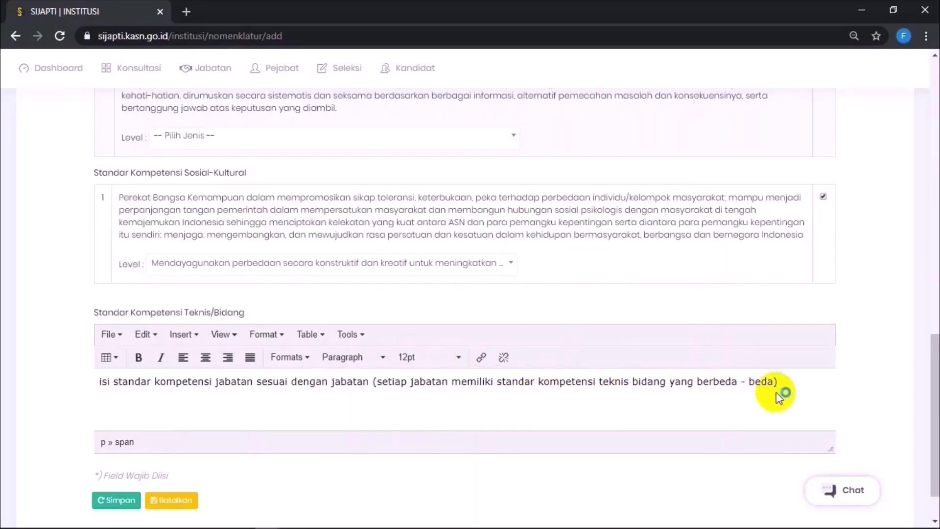
Step: Bold the description's parenthetical part and save the new position
{"action": "left_click_drag", "start_coordinate": [780, 384], "coordinate": [375, 367]}
{"action": "key", "text": "ctrl+b"}
{"action": "left_click", "coordinate": [378, 410]}
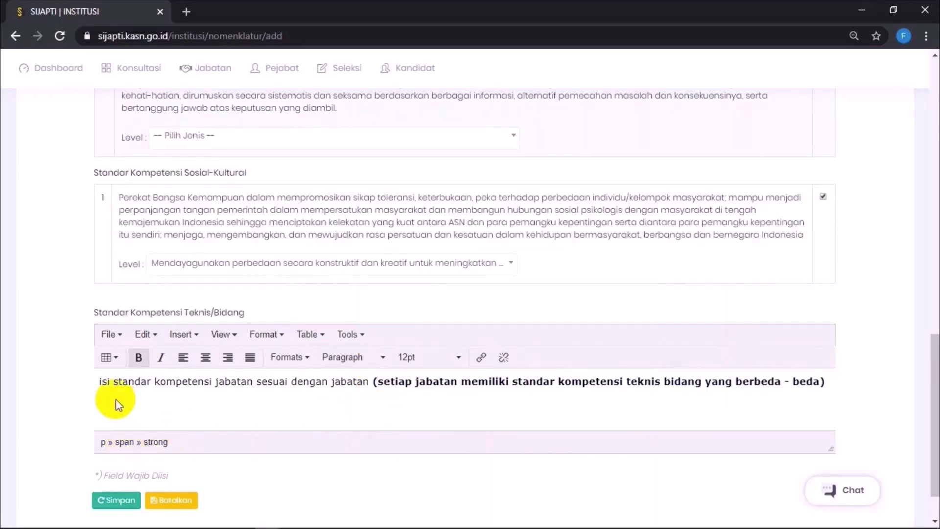
{"action": "left_click", "coordinate": [124, 508]}
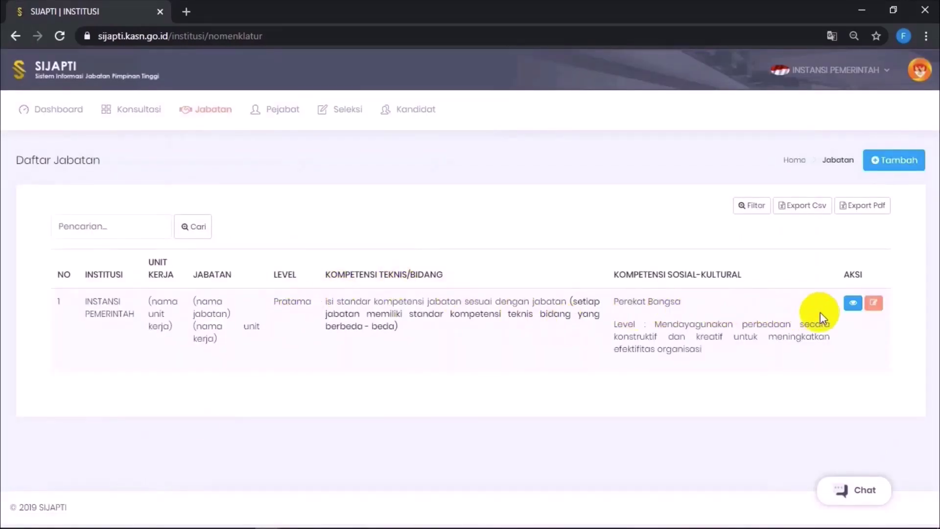
Step: Go to the Seleksi list and open a blank Tambah Seleksi form
{"action": "left_click", "coordinate": [346, 119]}
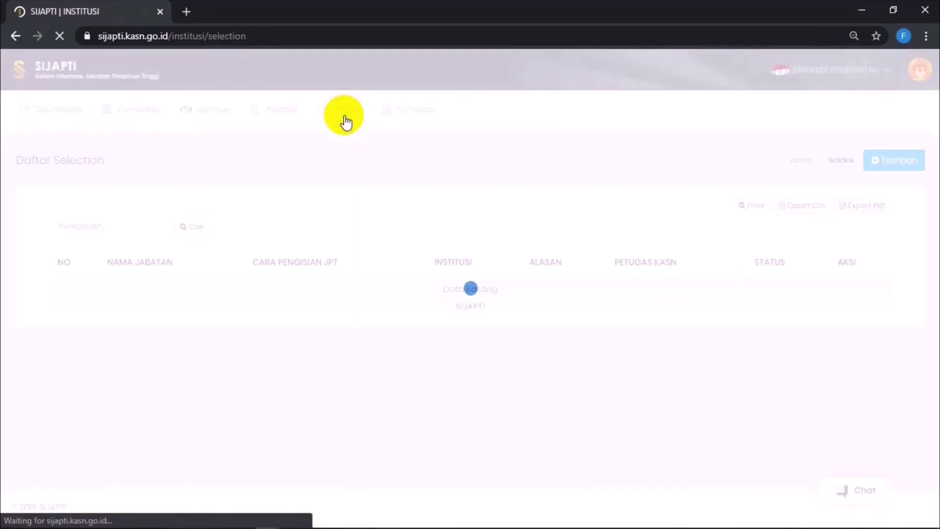
{"action": "left_click", "coordinate": [894, 166]}
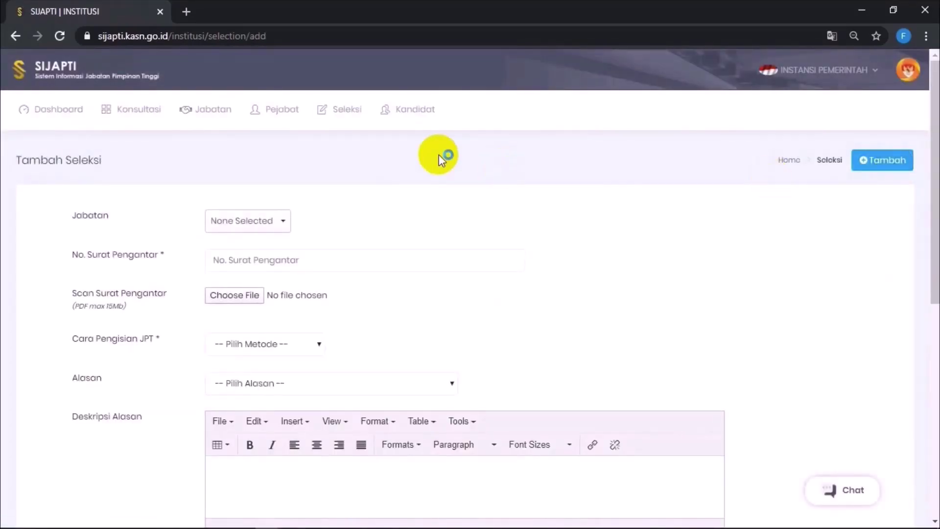
{"action": "scroll", "coordinate": [318, 308], "scroll_direction": "down", "scroll_amount": 8}
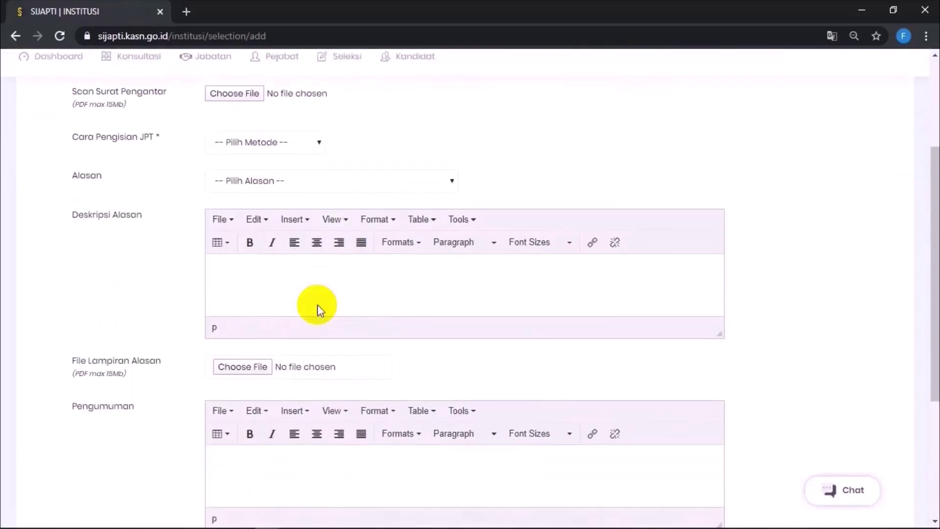
{"action": "scroll", "coordinate": [318, 308], "scroll_direction": "up", "scroll_amount": 5}
{"action": "scroll", "coordinate": [317, 309], "scroll_direction": "up", "scroll_amount": 3}
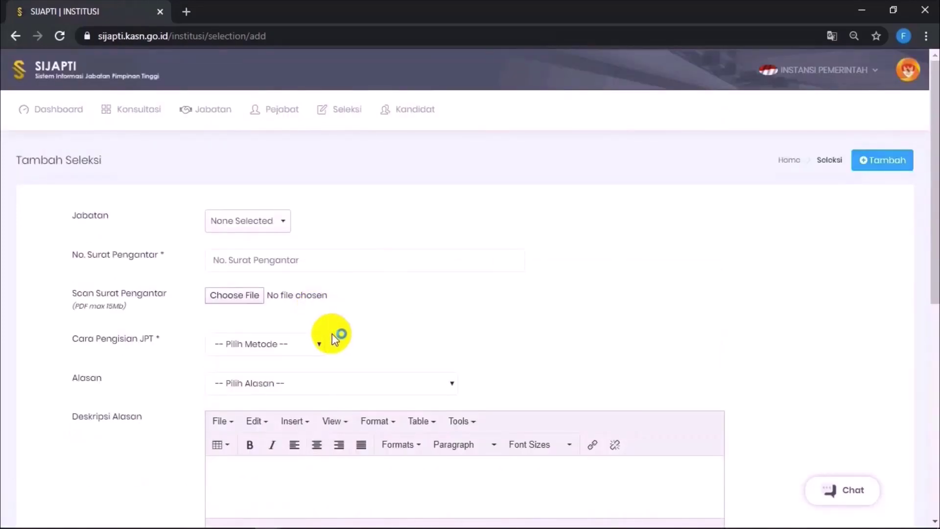
Step: Pick the position, enter letter number 800/xxxx, and attach CONTOH SURAT PENGANTAR
{"action": "left_click", "coordinate": [283, 219]}
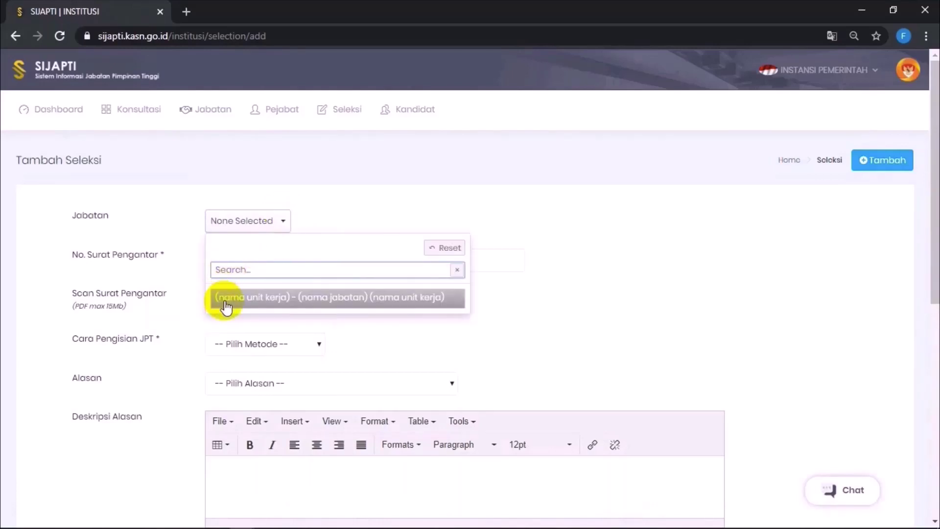
{"action": "left_click", "coordinate": [328, 296]}
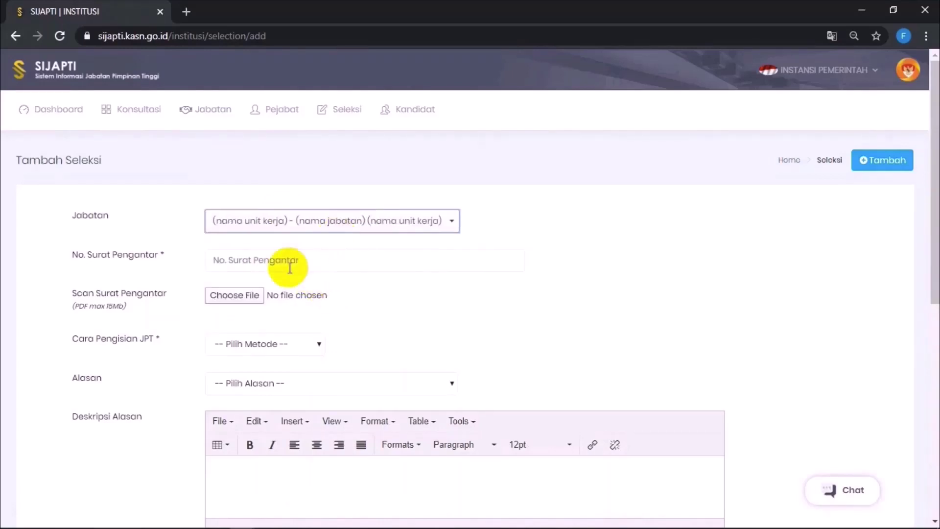
{"action": "left_click", "coordinate": [267, 260]}
{"action": "left_click", "coordinate": [236, 289]}
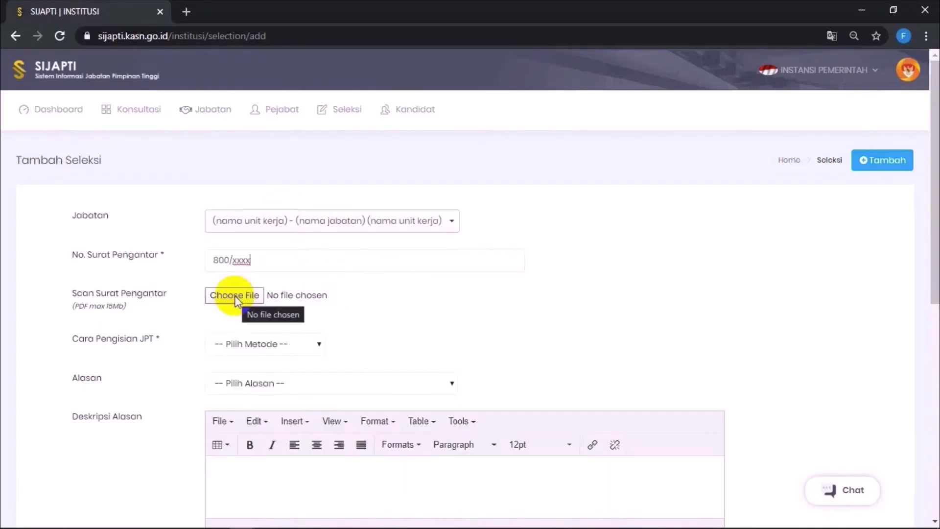
{"action": "left_click", "coordinate": [234, 295]}
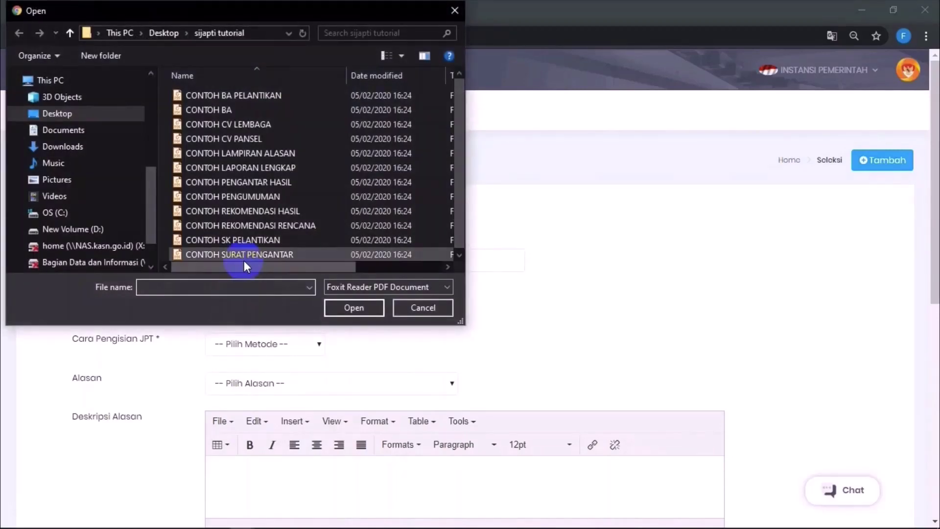
{"action": "double_click", "coordinate": [243, 260]}
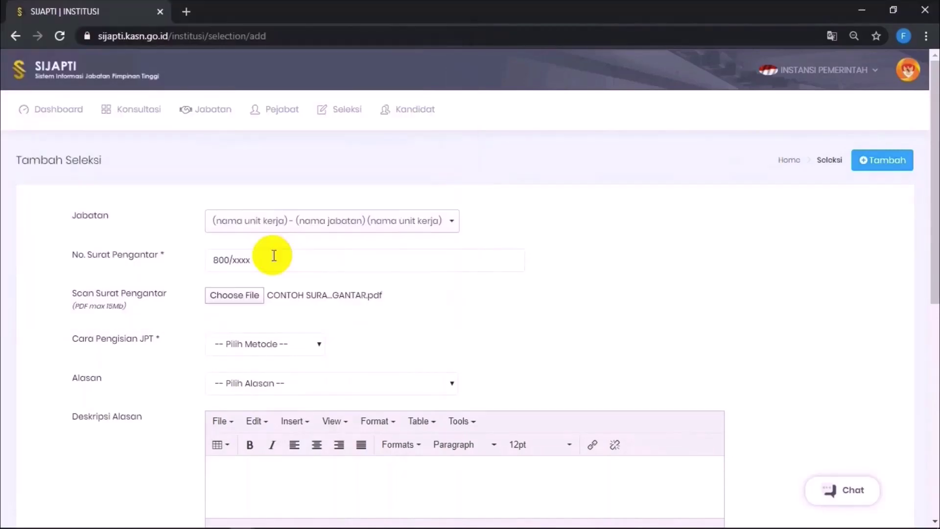
Step: Choose Seleksi Terbuka as the filling method and Pensiun / Meninggal Dunia as the reason
{"action": "left_click", "coordinate": [298, 346]}
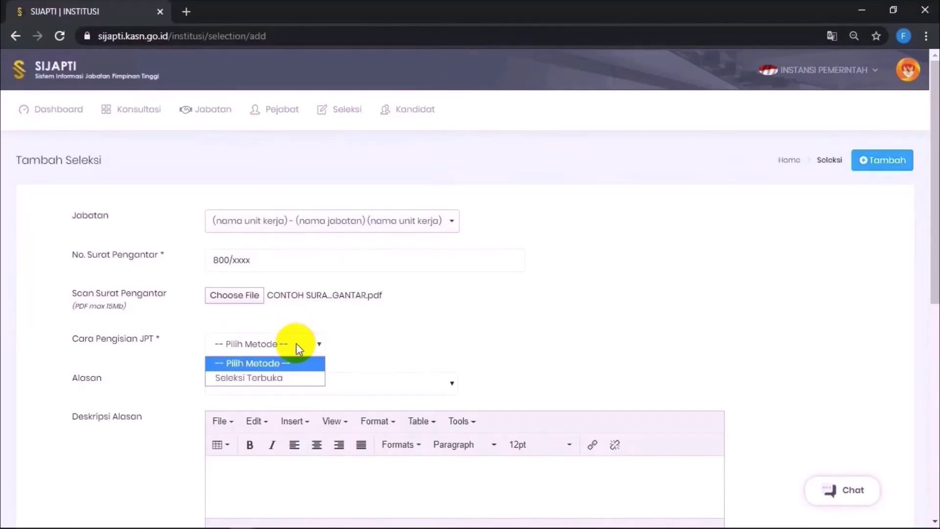
{"action": "left_click", "coordinate": [259, 377]}
{"action": "left_click", "coordinate": [263, 383]}
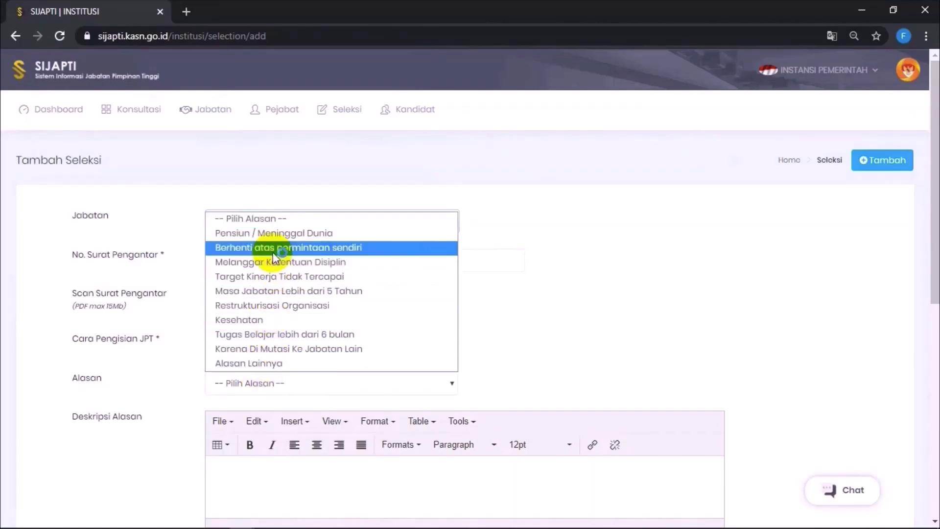
{"action": "left_click", "coordinate": [245, 233]}
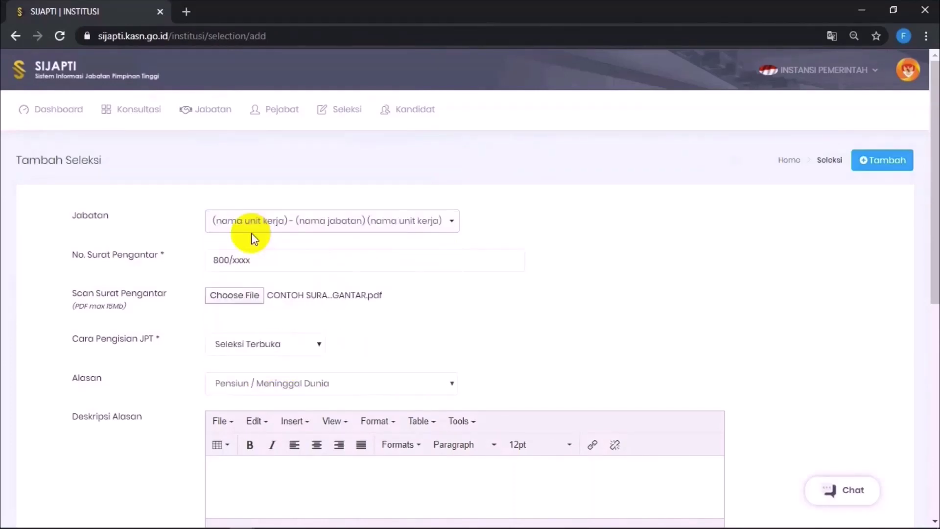
{"action": "scroll", "coordinate": [294, 356], "scroll_direction": "down", "scroll_amount": 3}
{"action": "left_click", "coordinate": [294, 352]}
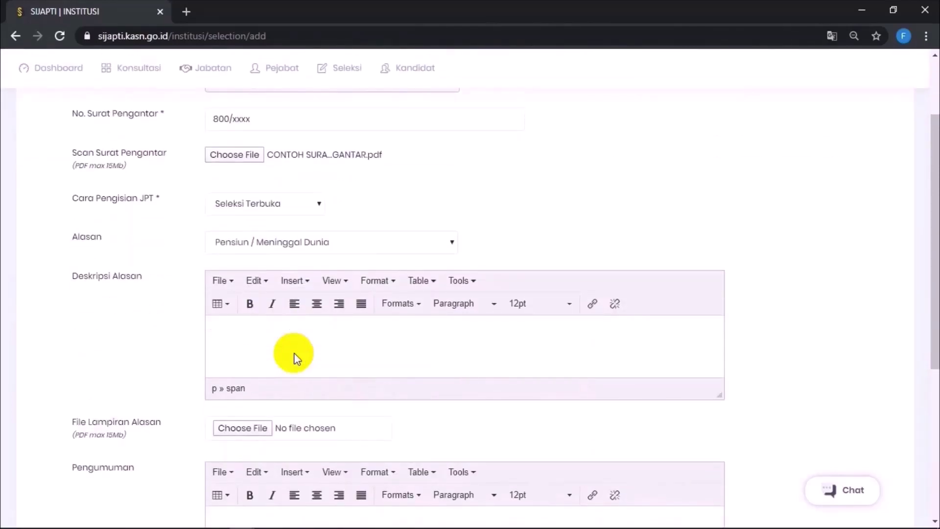
Step: Describe the reason as 'BUP per Tanggal 30 Juni 2020' and attach CONTOH LAMPIRAN ALASAN
{"action": "type", "text": "BUP per Tanggal 30 Juni 2020"}
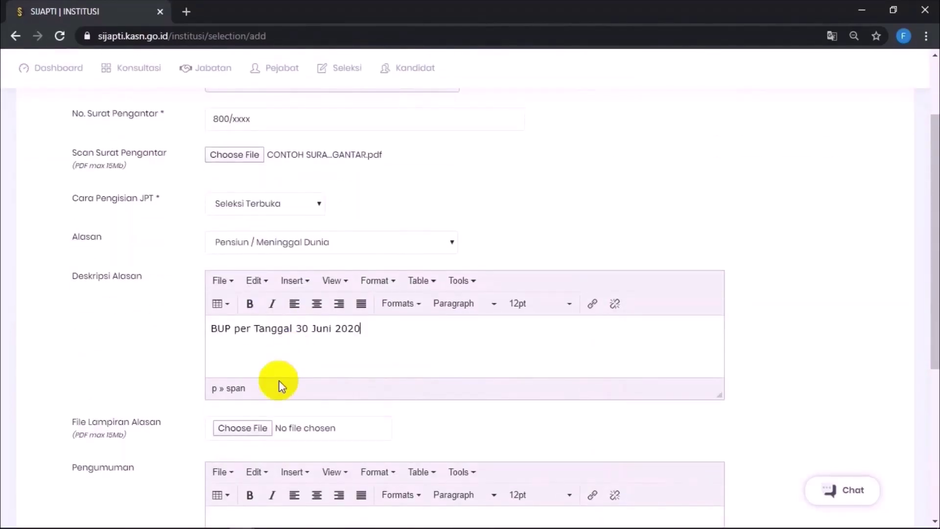
{"action": "left_click", "coordinate": [251, 429]}
{"action": "double_click", "coordinate": [241, 100]}
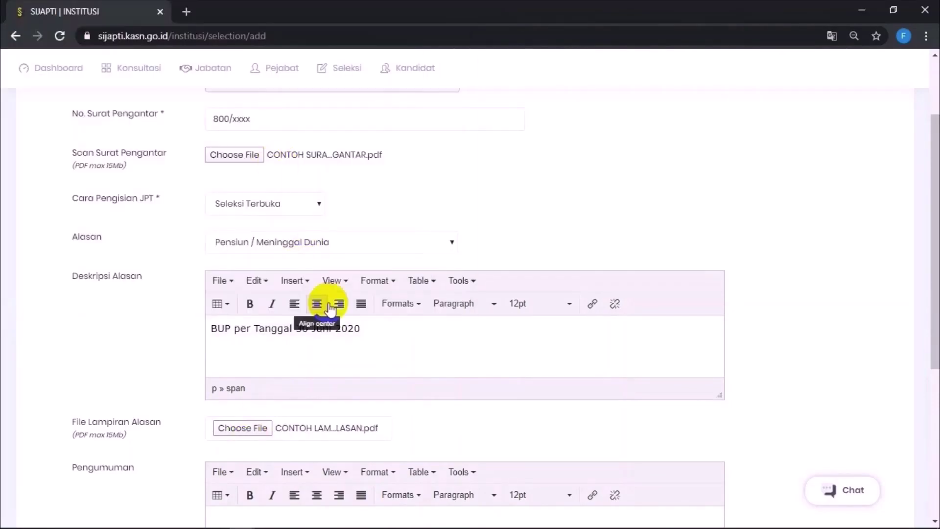
{"action": "scroll", "coordinate": [345, 362], "scroll_direction": "down", "scroll_amount": 2}
{"action": "scroll", "coordinate": [345, 361], "scroll_direction": "down", "scroll_amount": 1}
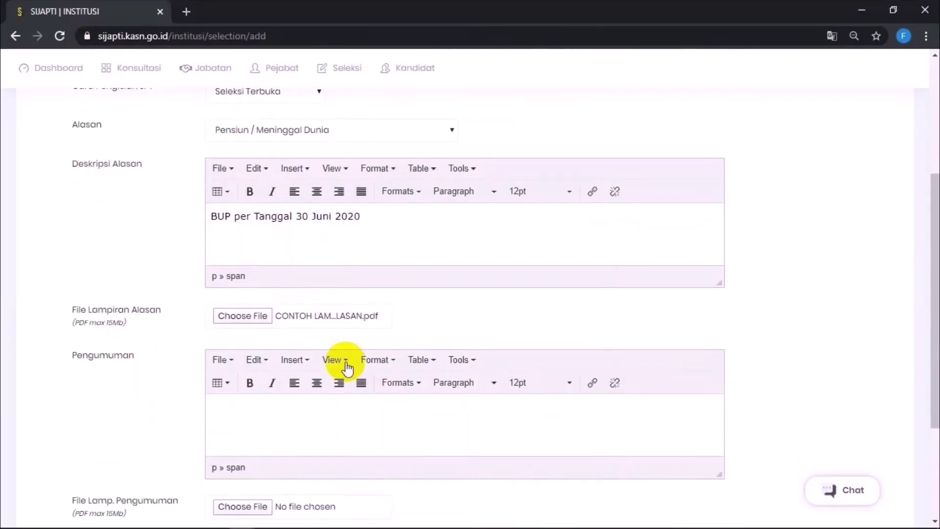
Step: Enter 'Terlampir' as the announcement and attach the CONTOH PENGUMUMAN file
{"action": "left_click", "coordinate": [258, 414]}
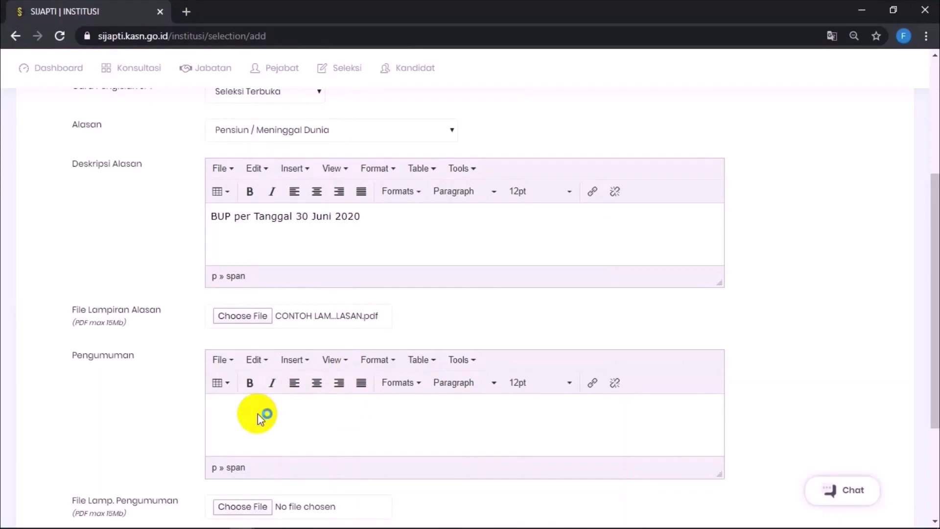
{"action": "type", "text": "Terlampir"}
{"action": "scroll", "coordinate": [257, 413], "scroll_direction": "down", "scroll_amount": 2}
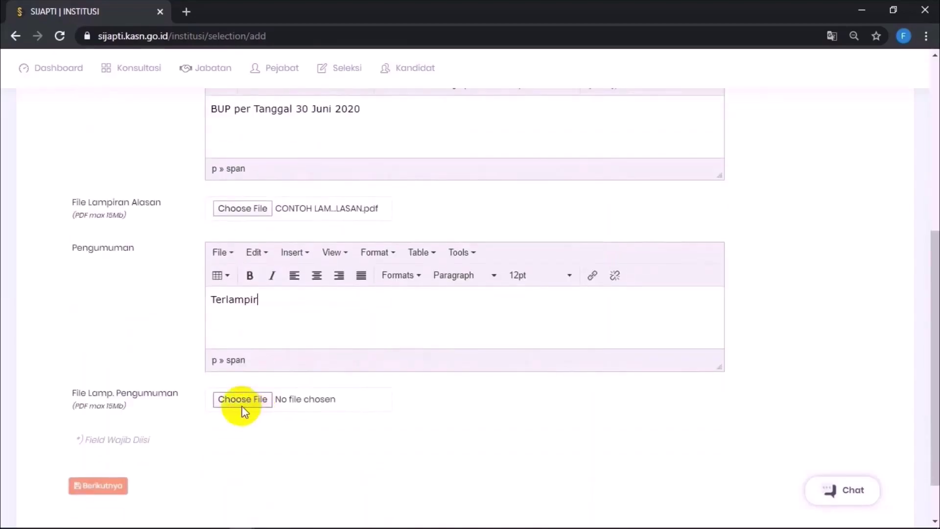
{"action": "left_click", "coordinate": [254, 398]}
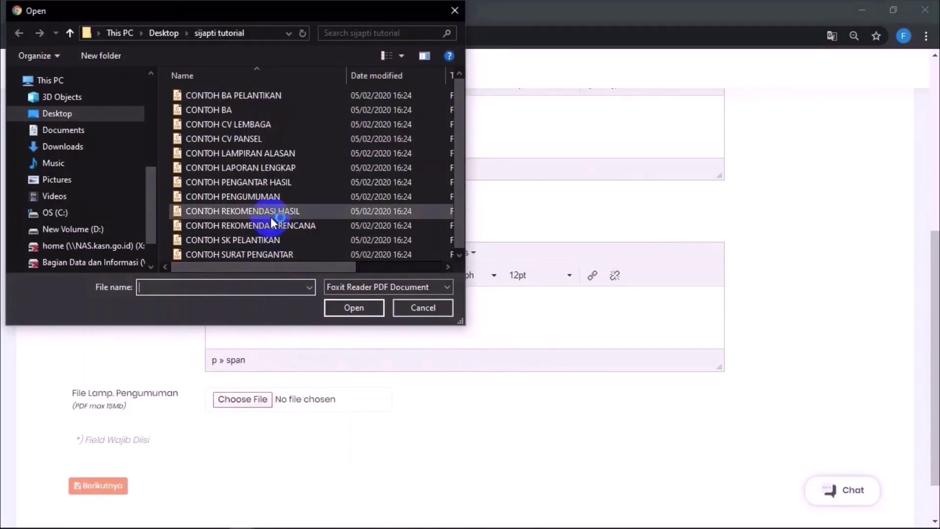
{"action": "double_click", "coordinate": [254, 196]}
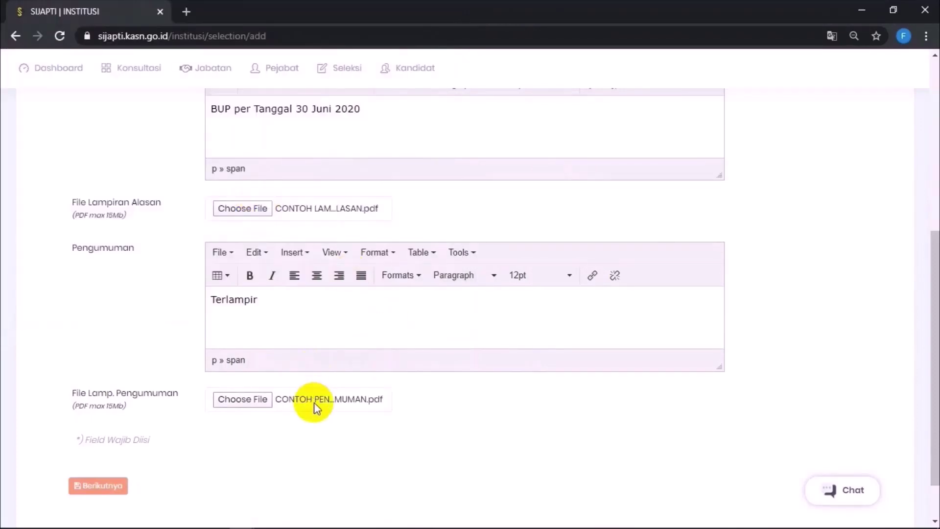
Step: Paste the PP No. 11 Tahun 2017 guidance into the education, rank and training requirements
{"action": "left_click", "coordinate": [116, 488]}
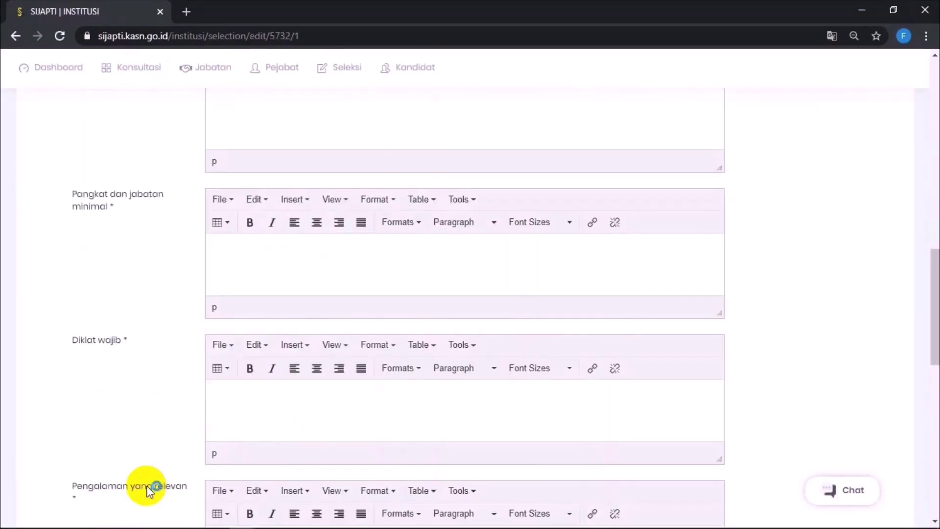
{"action": "scroll", "coordinate": [266, 283], "scroll_direction": "up", "scroll_amount": 2}
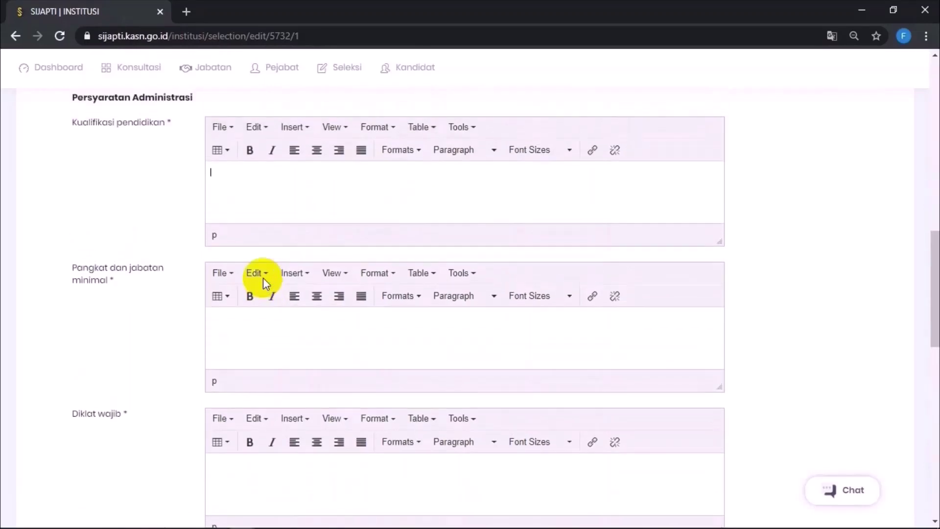
{"action": "left_click", "coordinate": [285, 219]}
{"action": "type", "text": "isi sesuai yang ditulis pada draft pengumuman seleksi dengan berpedoman pada PP No. 11 Tahun 2017 dan PermenPANRB No. 15 Tahun 2019"}
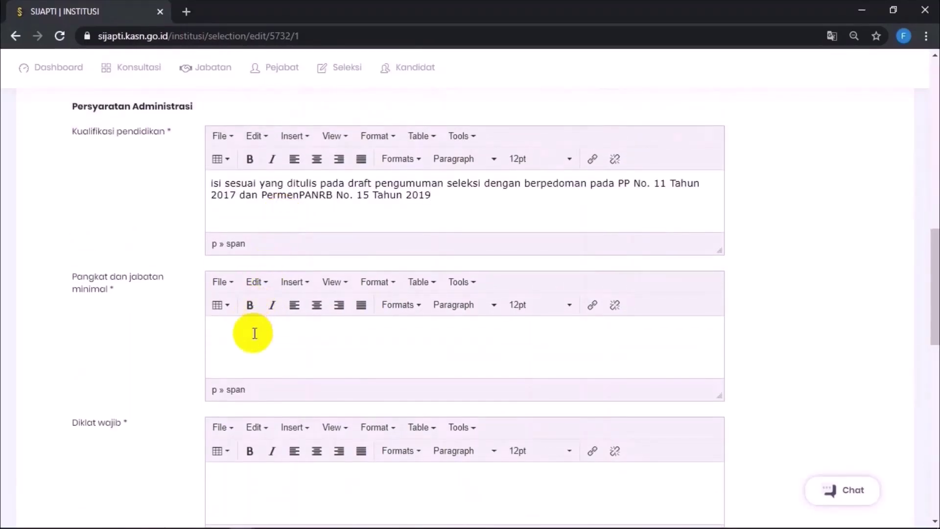
{"action": "left_click", "coordinate": [254, 341]}
{"action": "type", "text": "isi sesuai yang ditulis pada draft pengumuman seleksi dengan berpedoman pada PP No. 11 Tahun 2017 dan PermenPANRB No. 15 Tahun 2019"}
{"action": "scroll", "coordinate": [253, 343], "scroll_direction": "down", "scroll_amount": 3}
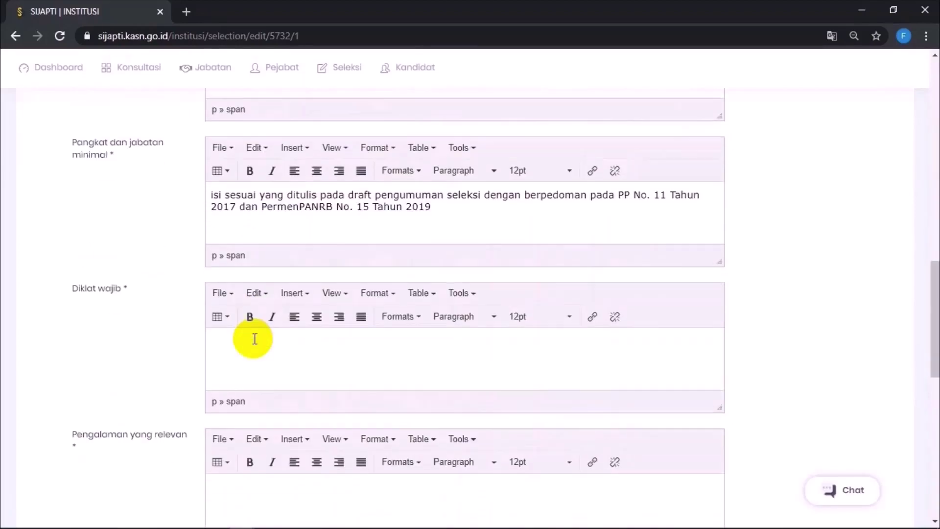
{"action": "left_click", "coordinate": [255, 360]}
{"action": "type", "text": "isi sesuai yang ditulis pada draft pengumuman seleksi dengan berpedoman pada PP No. 11 Tahun 2017 dan PermenPANRB No. 15 Tahun 2019"}
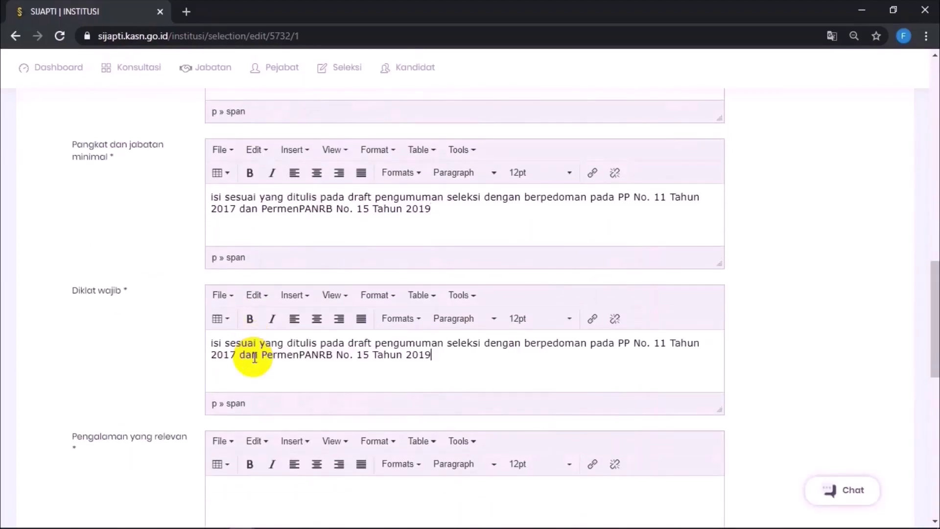
Step: Paste the same guidance into the relevant experience and performance assessment requirements
{"action": "scroll", "coordinate": [254, 363], "scroll_direction": "down", "scroll_amount": 3}
{"action": "left_click", "coordinate": [254, 362]}
{"action": "type", "text": "isi sesuai yang ditulis pada draft pengumuman seleksi dengan berpedoman pada PP No. 11 Tahun 2017 dan PermenPANRB No. 15 Tahun 2019"}
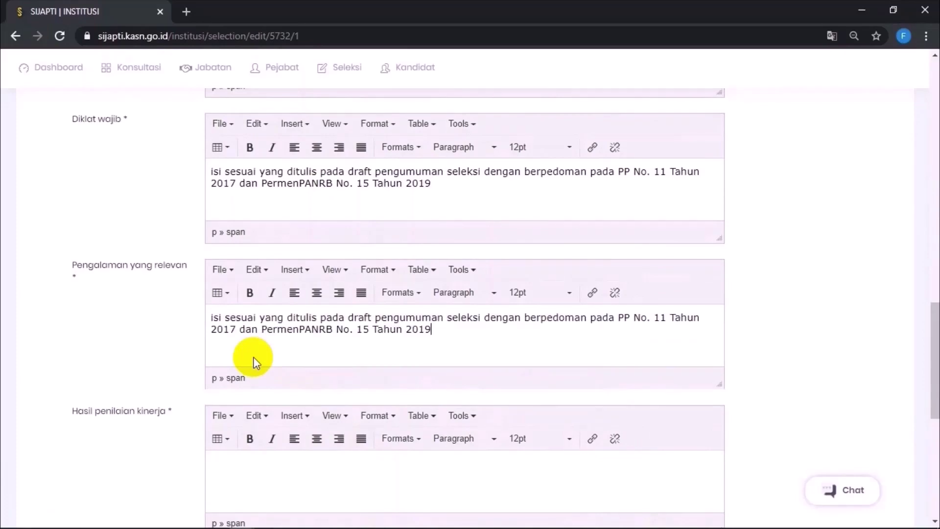
{"action": "scroll", "coordinate": [254, 361], "scroll_direction": "down", "scroll_amount": 3}
{"action": "left_click", "coordinate": [255, 362]}
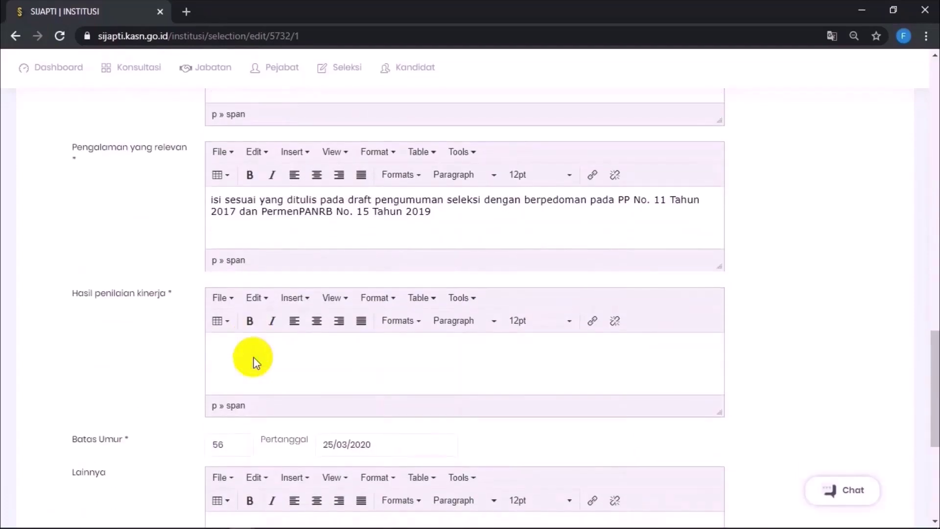
{"action": "type", "text": "isi sesuai yang ditulis pada draft pengumuman seleksi dengan berpedoman pada PP No. 11 Tahun 2017 dan PermenPANRB No. 15 Tahun 2019"}
{"action": "scroll", "coordinate": [253, 362], "scroll_direction": "down", "scroll_amount": 3}
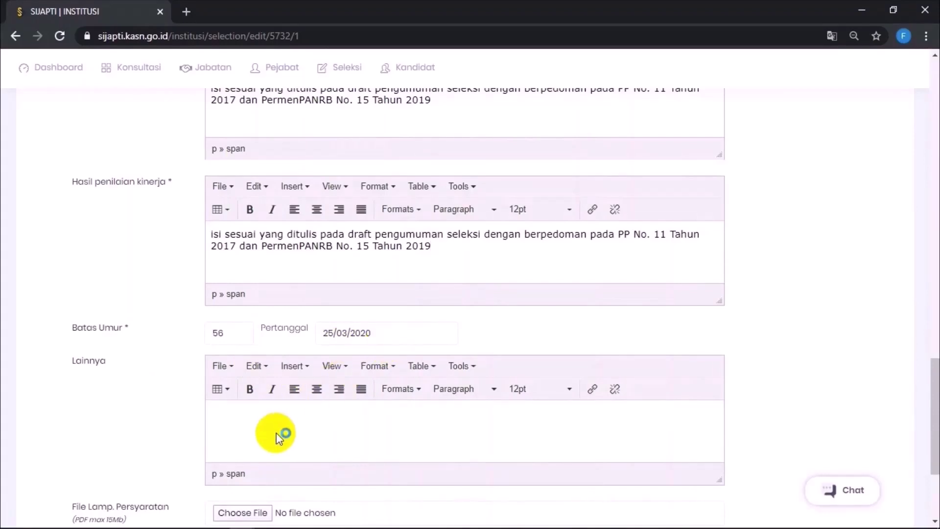
Step: Set the age-limit date to 30/06/2020, enter '-' in Lainnya, and continue
{"action": "left_click", "coordinate": [395, 334]}
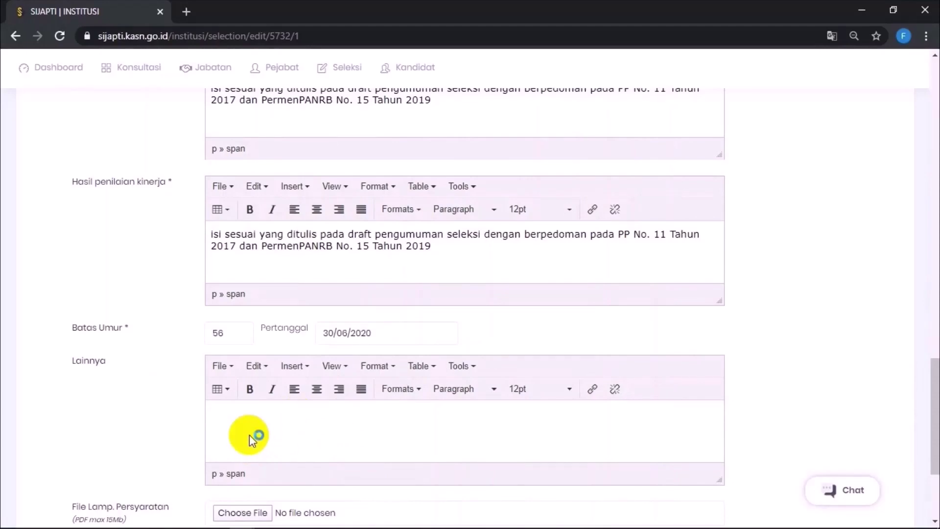
{"action": "left_click", "coordinate": [249, 434]}
{"action": "type", "text": "-"}
{"action": "scroll", "coordinate": [249, 434], "scroll_direction": "down", "scroll_amount": 3}
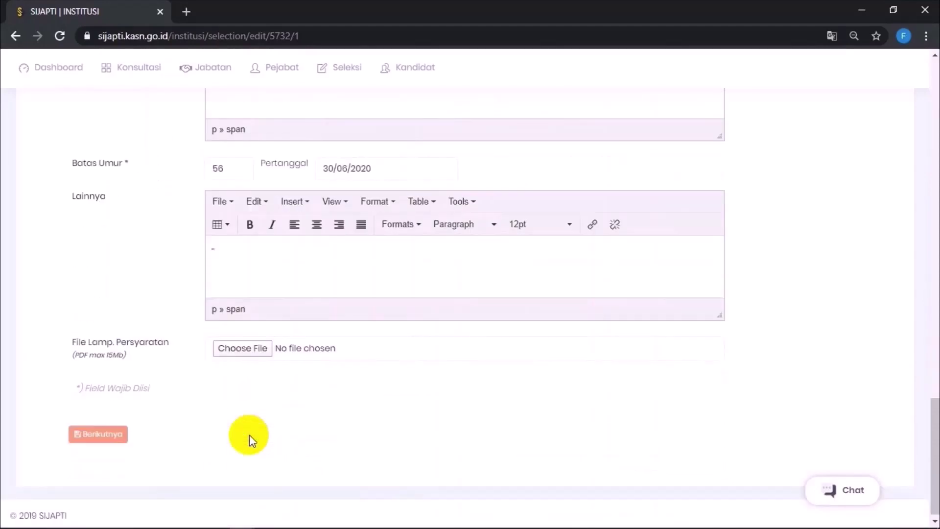
{"action": "left_click", "coordinate": [113, 435]}
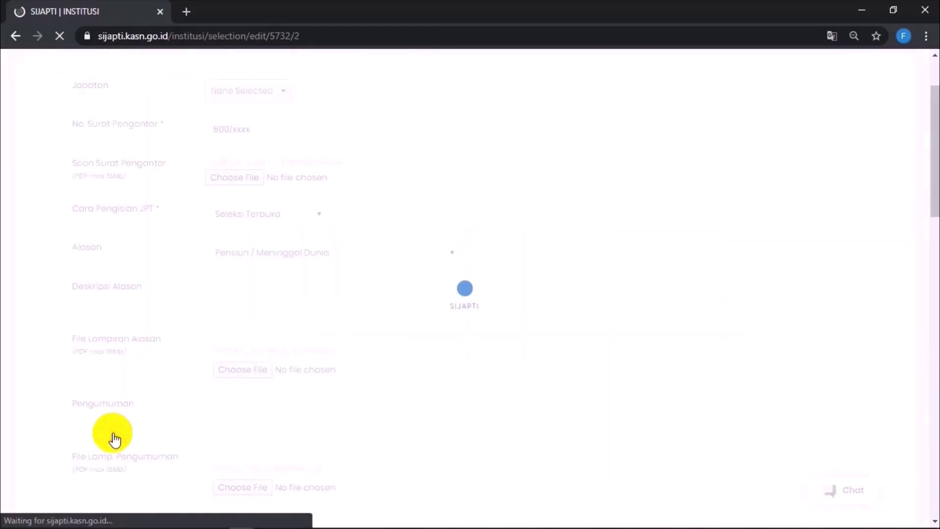
Step: Preview the fields of the Assessment centre, Team Assessor and still-valid assessment options
{"action": "scroll", "coordinate": [114, 437], "scroll_direction": "down", "scroll_amount": 10}
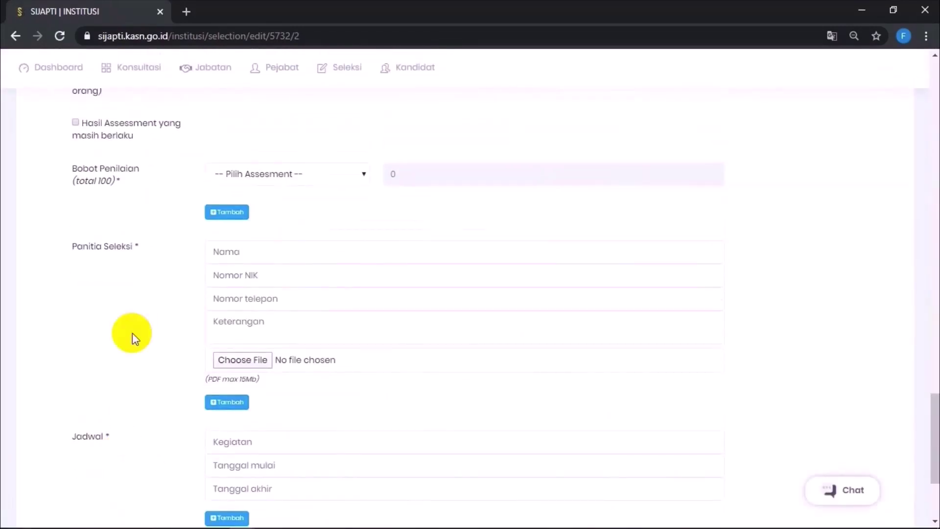
{"action": "scroll", "coordinate": [132, 333], "scroll_direction": "up", "scroll_amount": 2}
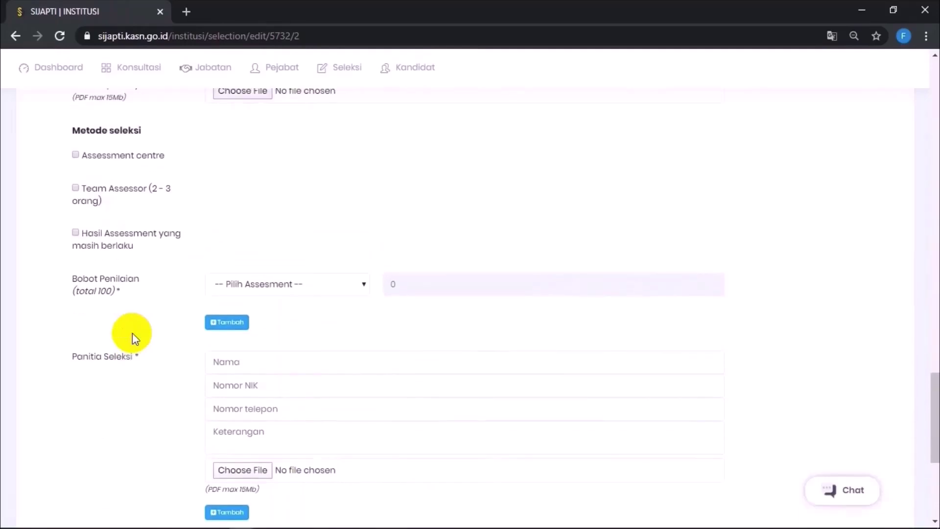
{"action": "scroll", "coordinate": [132, 333], "scroll_direction": "down", "scroll_amount": 1}
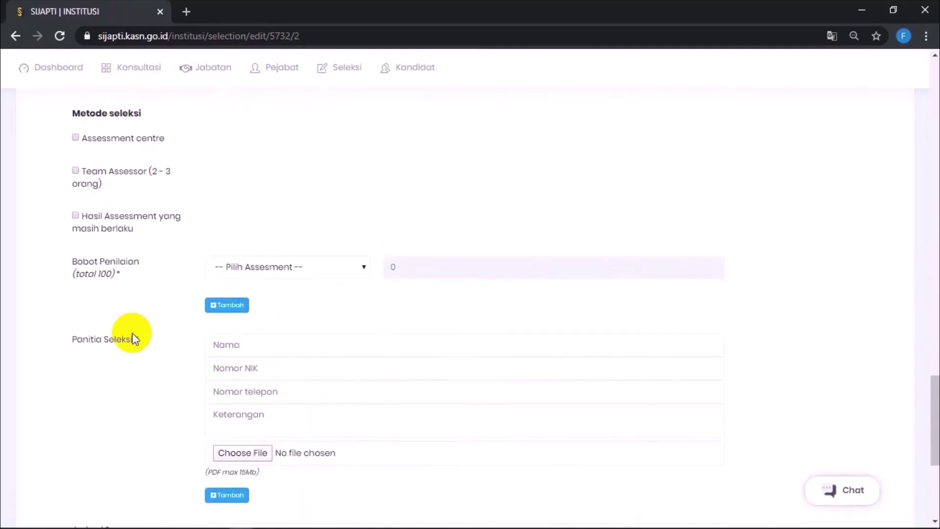
{"action": "left_click", "coordinate": [76, 139]}
{"action": "left_click", "coordinate": [76, 139]}
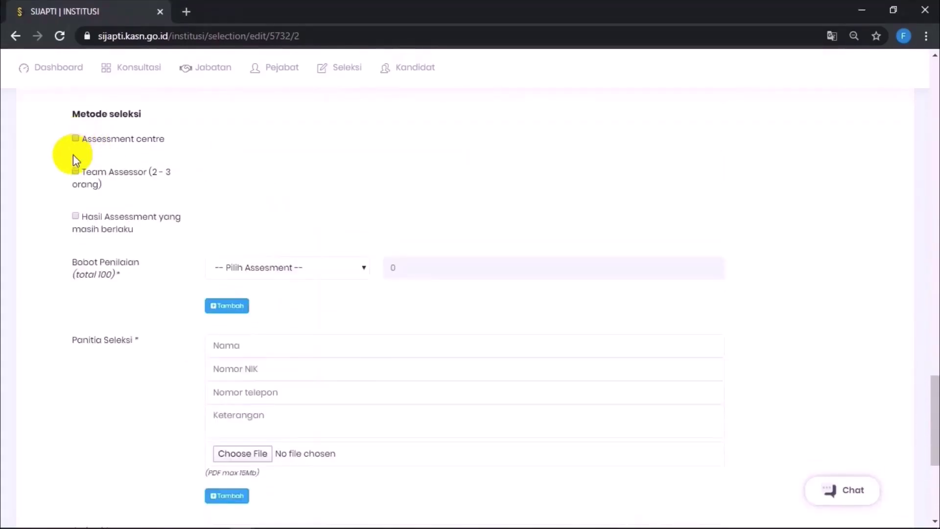
{"action": "left_click", "coordinate": [75, 172]}
{"action": "left_click", "coordinate": [75, 172]}
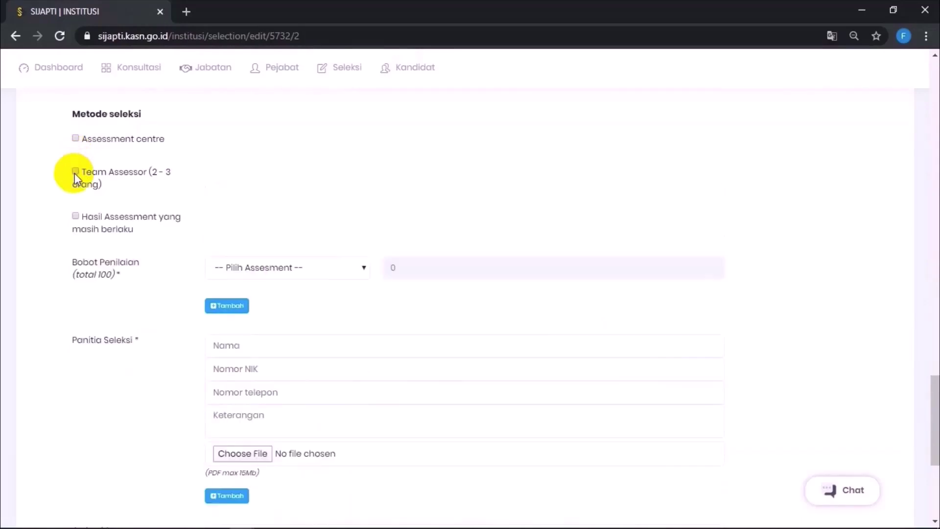
{"action": "left_click", "coordinate": [76, 217]}
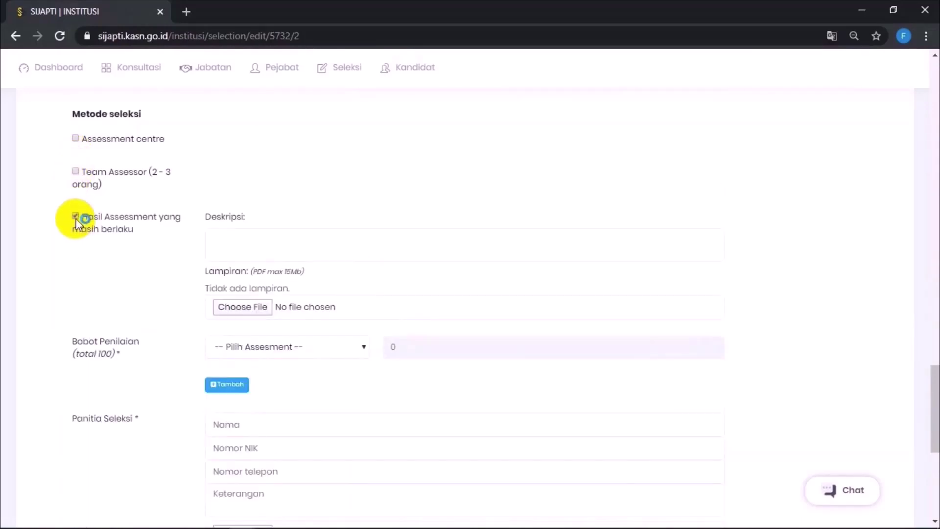
{"action": "left_click", "coordinate": [76, 216]}
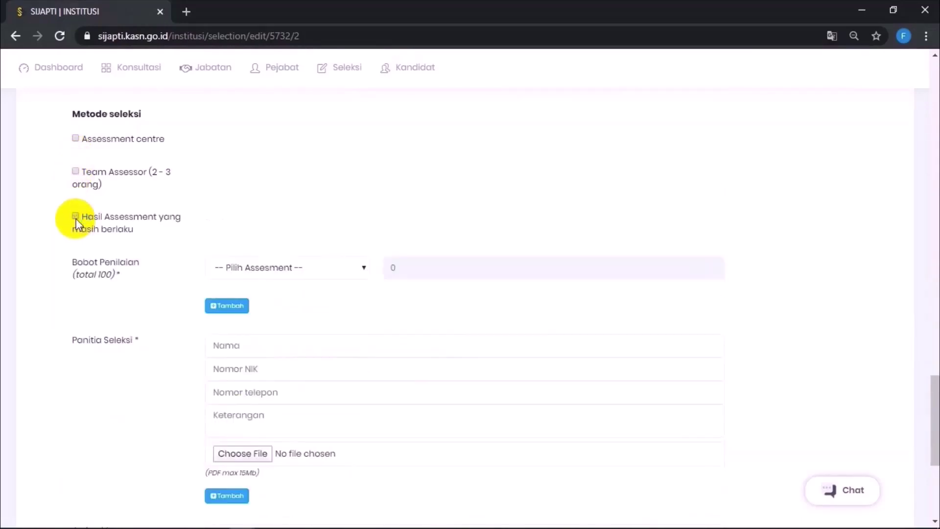
Step: Select Assessment centre, paste the institute description, and attach CONTOH CV LEMBAGA.pdf
{"action": "left_click", "coordinate": [76, 138]}
{"action": "left_click", "coordinate": [236, 165]}
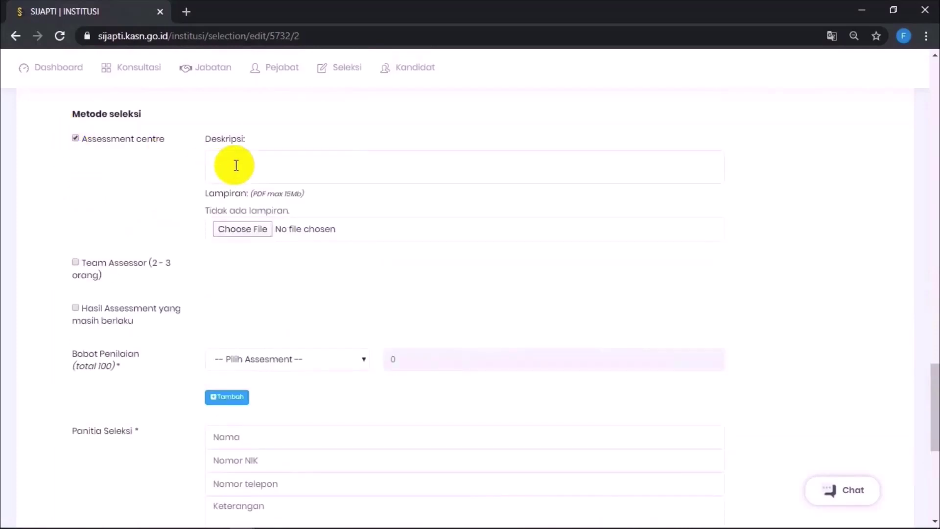
{"action": "type", "text": "tuliskan nama dan deskripsi singkat lembaga assessment yang dipakai"}
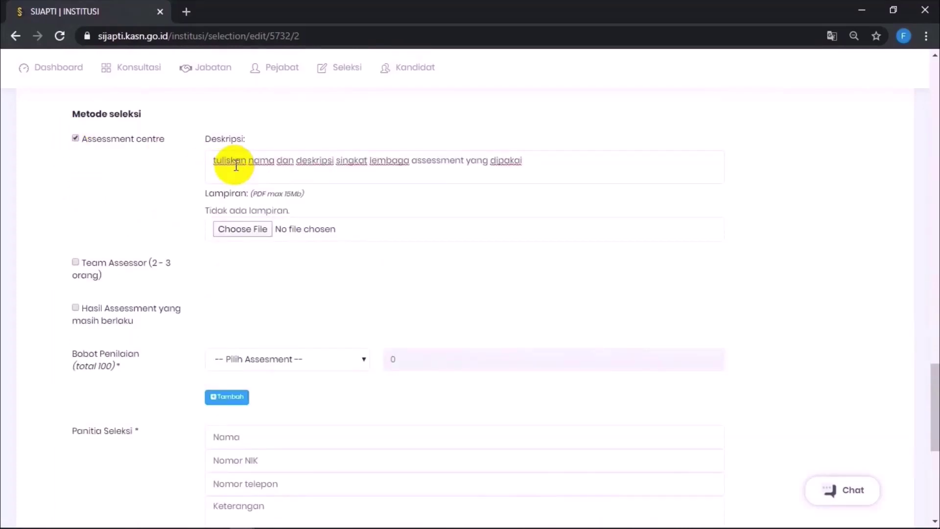
{"action": "left_click", "coordinate": [248, 229]}
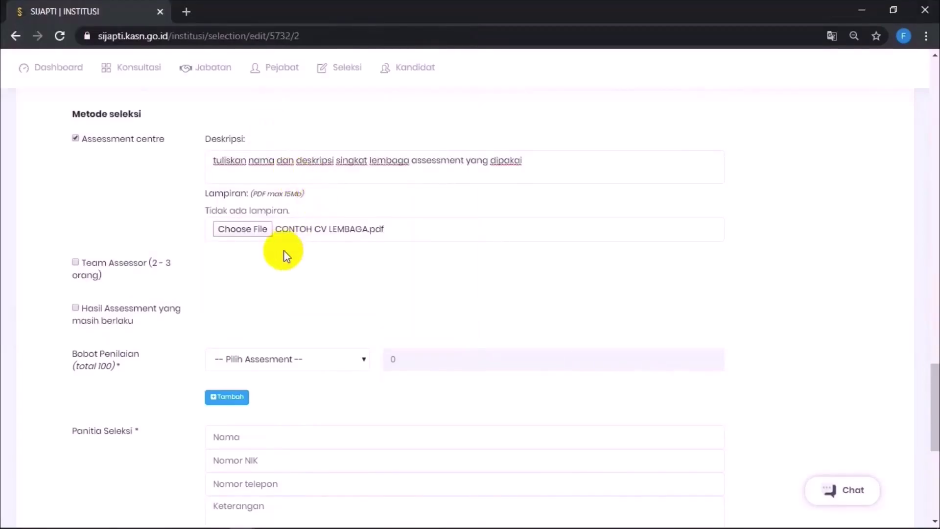
{"action": "scroll", "coordinate": [287, 253], "scroll_direction": "down", "scroll_amount": 3}
{"action": "scroll", "coordinate": [287, 253], "scroll_direction": "down", "scroll_amount": 2}
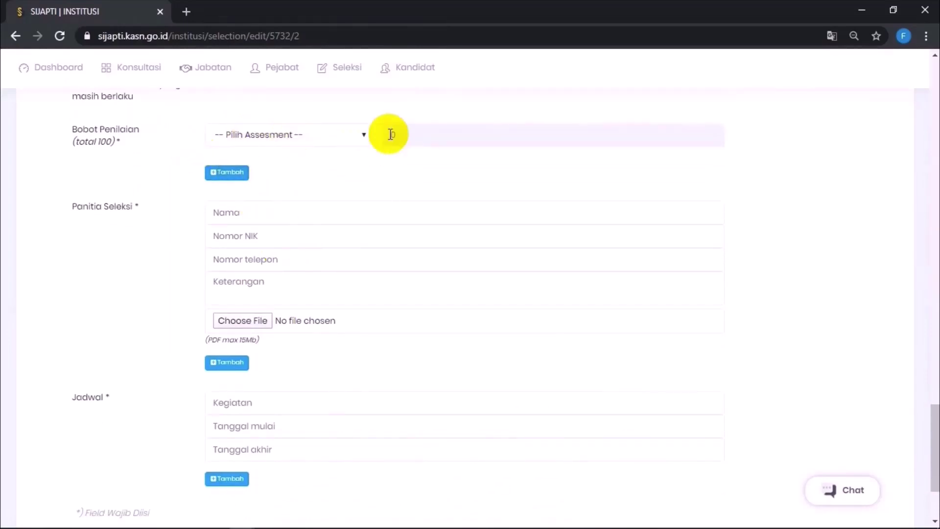
Step: Weight rekam jejak at 20 and add an assessment row weighted 25
{"action": "left_click", "coordinate": [320, 137]}
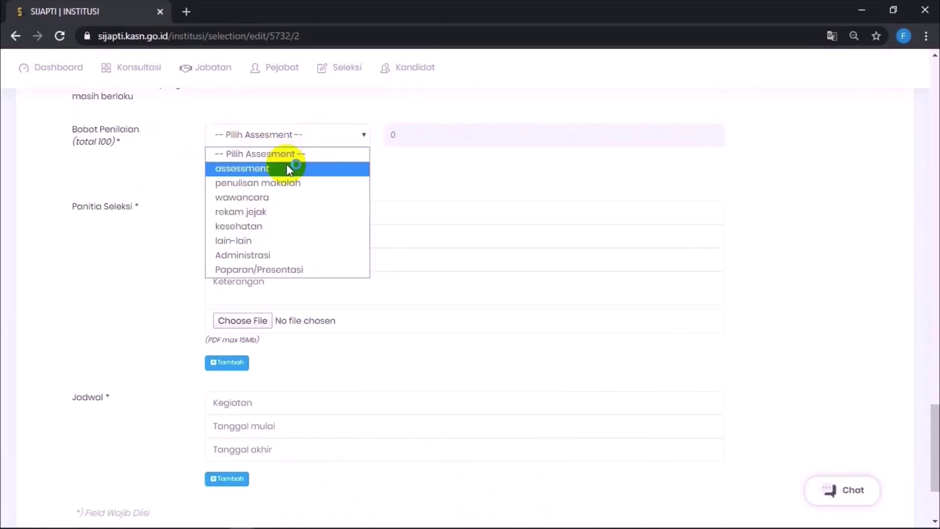
{"action": "left_click", "coordinate": [272, 210]}
{"action": "left_click", "coordinate": [416, 137]}
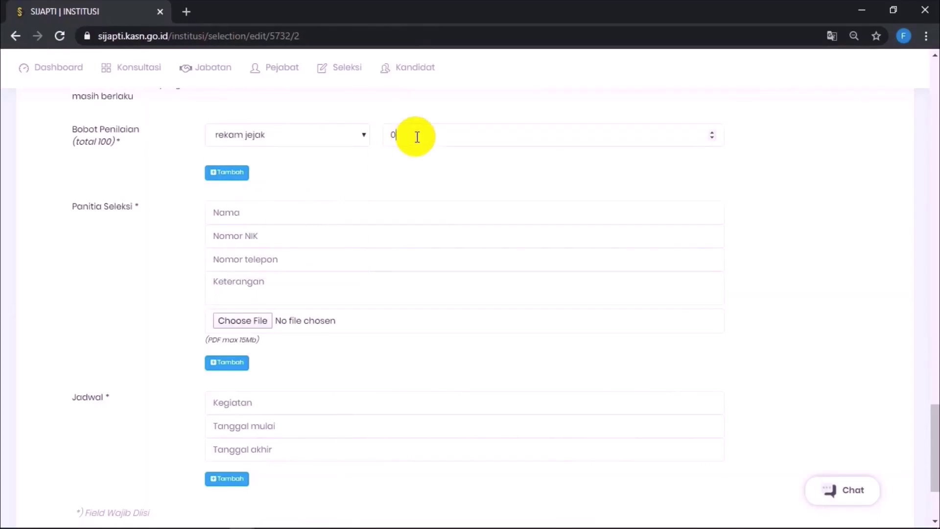
{"action": "key", "text": "BackSpace"}
{"action": "type", "text": "20"}
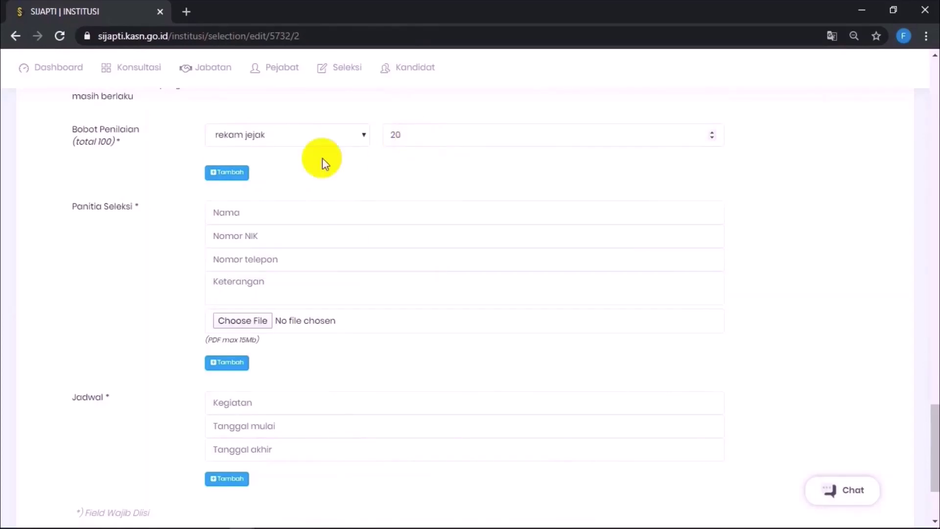
{"action": "left_click", "coordinate": [234, 175]}
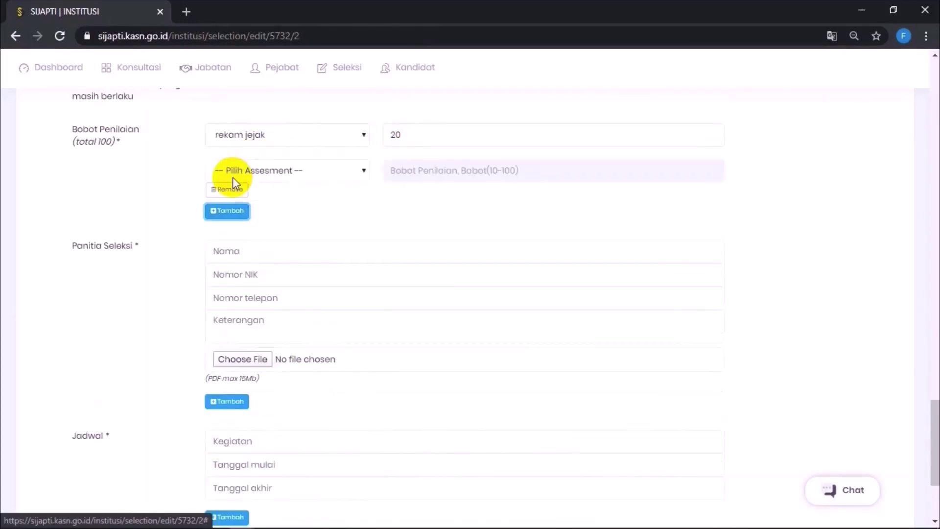
{"action": "left_click", "coordinate": [233, 177]}
{"action": "left_click", "coordinate": [262, 205]}
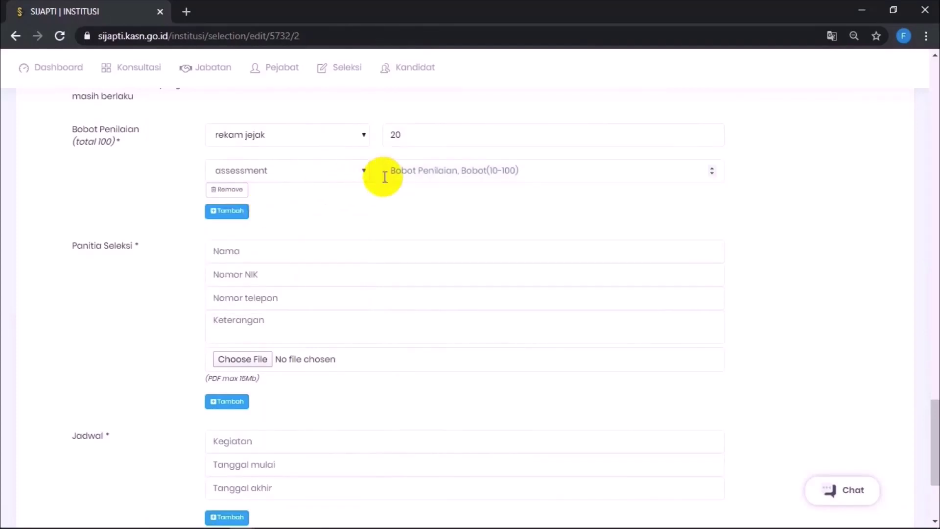
{"action": "left_click", "coordinate": [424, 171]}
{"action": "type", "text": "2"}
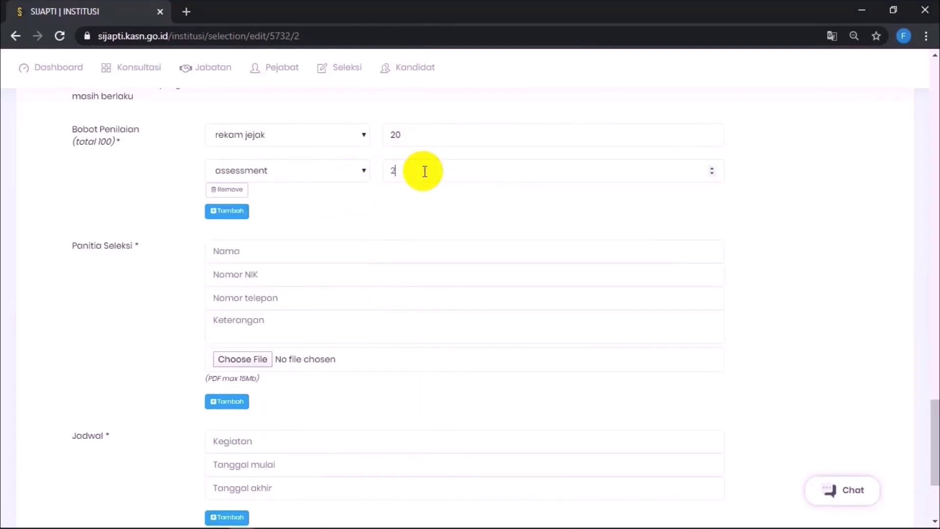
{"action": "type", "text": "5"}
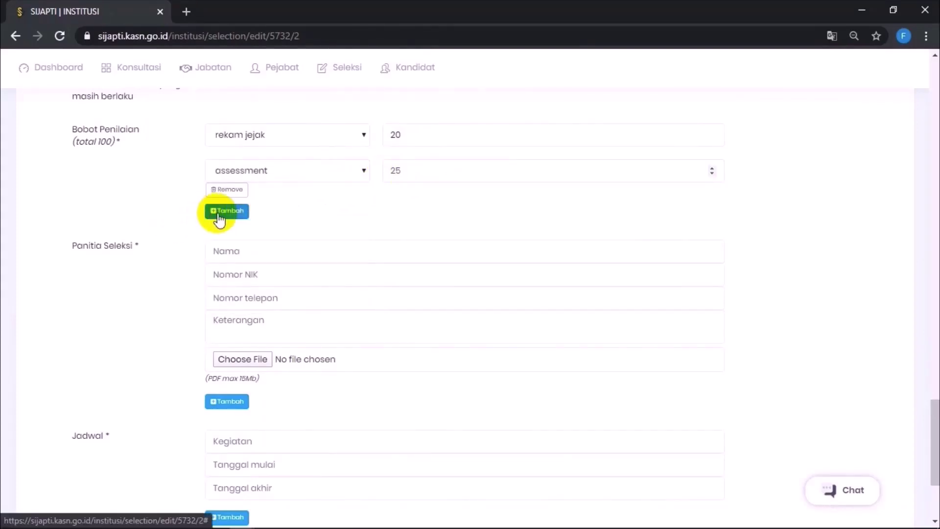
Step: Add a wawancara row weighted 35
{"action": "left_click", "coordinate": [248, 247]}
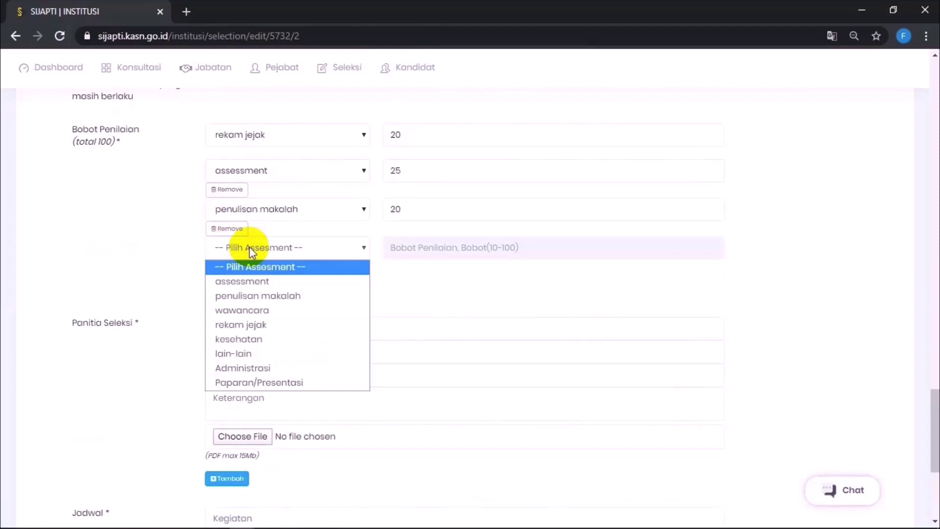
{"action": "left_click", "coordinate": [258, 310]}
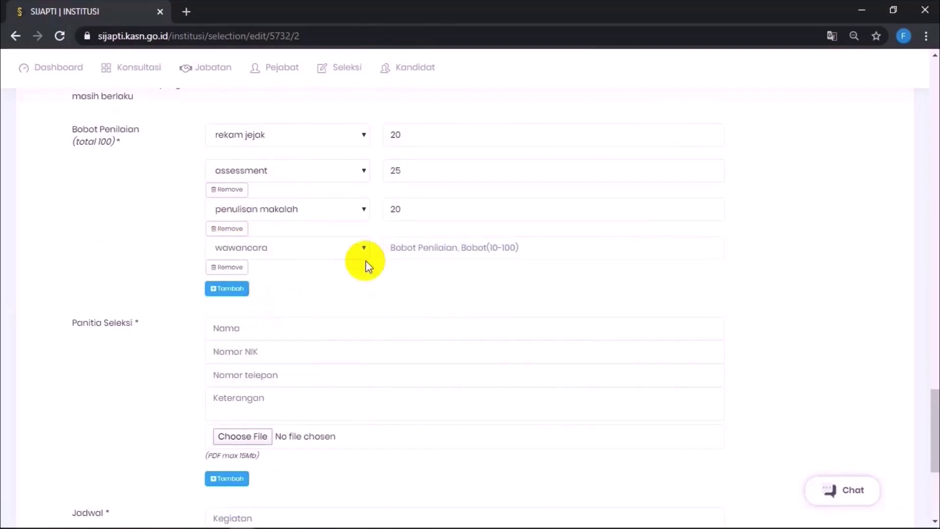
{"action": "left_click", "coordinate": [407, 247]}
{"action": "type", "text": "35"}
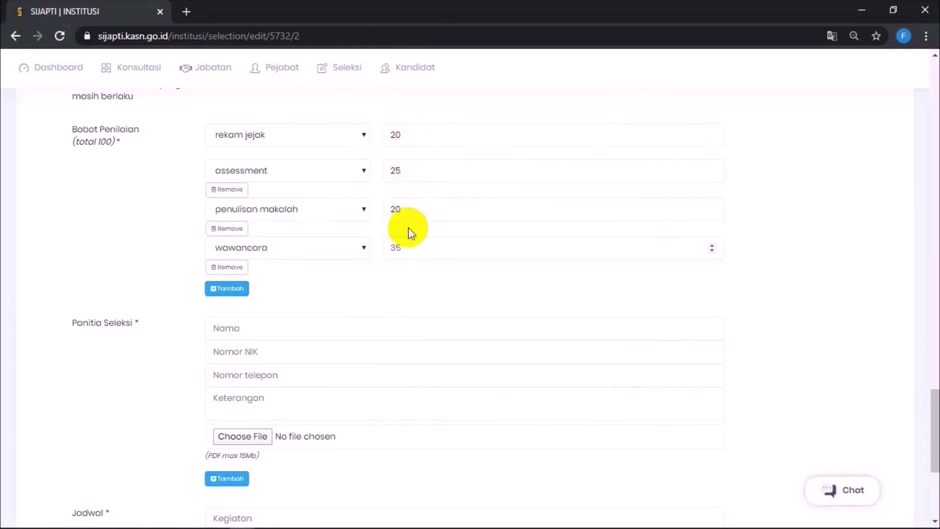
{"action": "scroll", "coordinate": [410, 255], "scroll_direction": "down", "scroll_amount": 2}
Step: Enter committee member Pansel 1 with NIK, phone number and CONTOH CV PANSEL 1 attached
{"action": "left_click", "coordinate": [271, 222]}
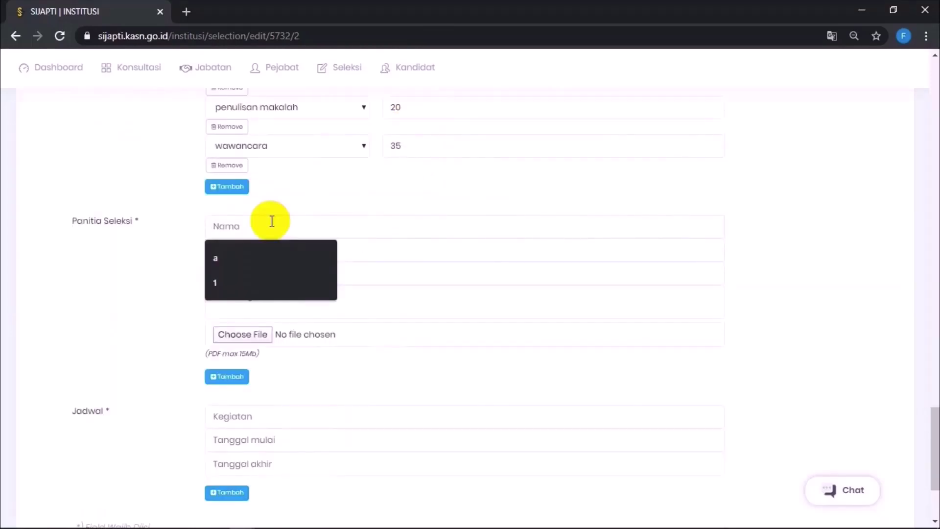
{"action": "left_click", "coordinate": [272, 221]}
{"action": "type", "text": "Pansel 1"}
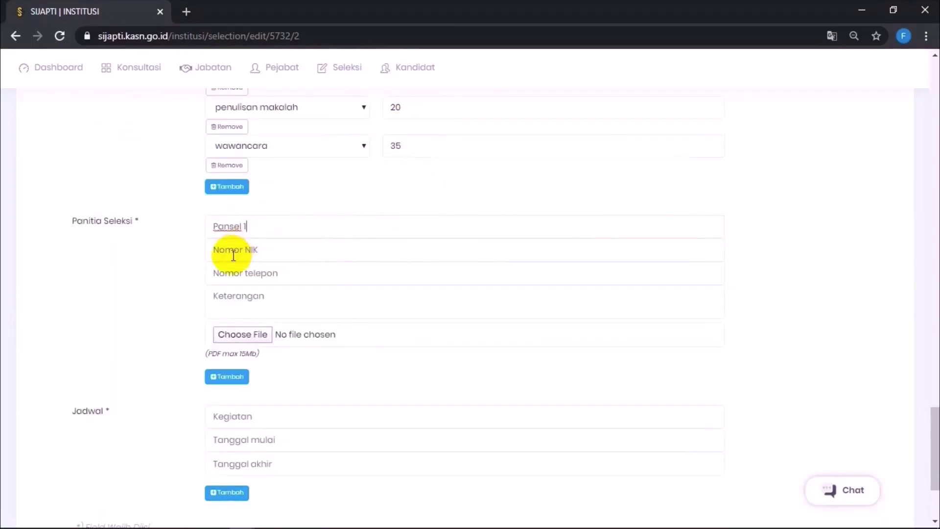
{"action": "left_click", "coordinate": [233, 254]}
{"action": "key", "text": "Tab"}
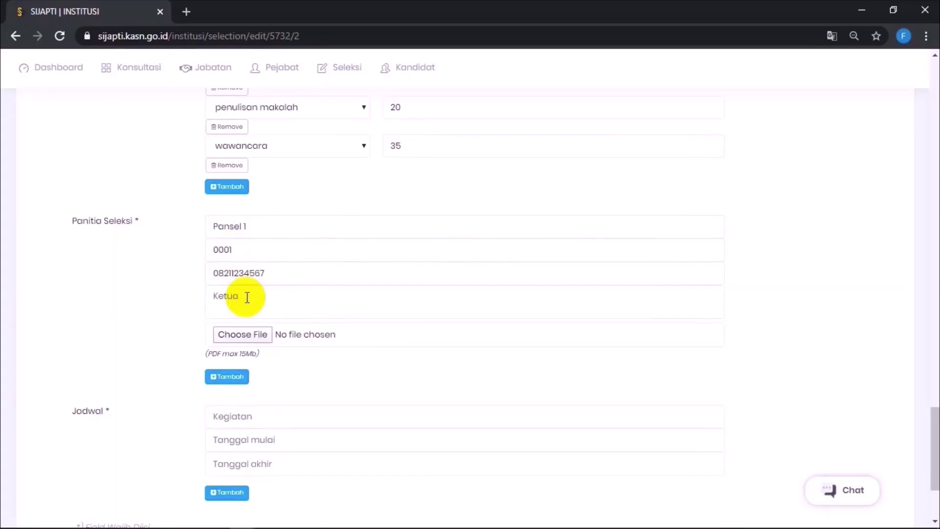
{"action": "left_click", "coordinate": [246, 331]}
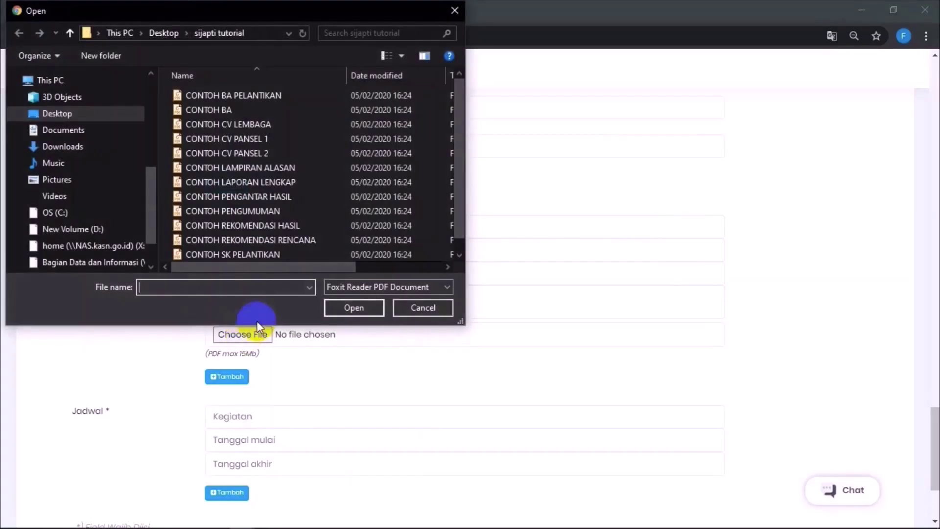
{"action": "left_click", "coordinate": [278, 140]}
{"action": "left_click", "coordinate": [350, 307]}
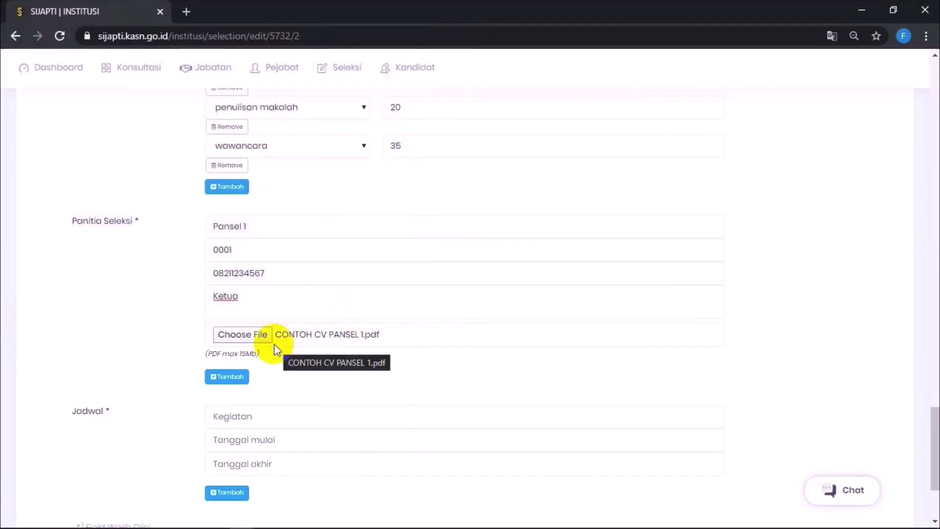
Step: Add another committee member row and begin its name and the first schedule activity
{"action": "left_click", "coordinate": [230, 378]}
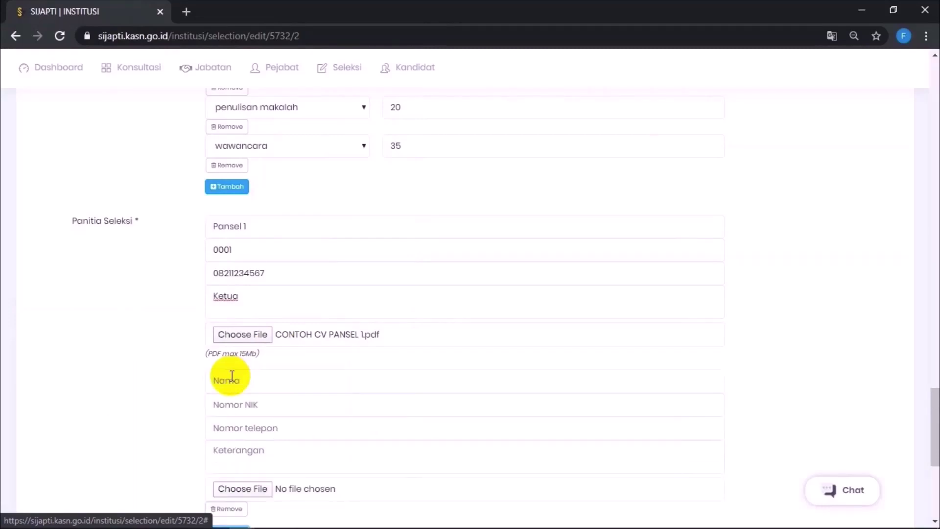
{"action": "scroll", "coordinate": [231, 374], "scroll_direction": "down", "scroll_amount": 2}
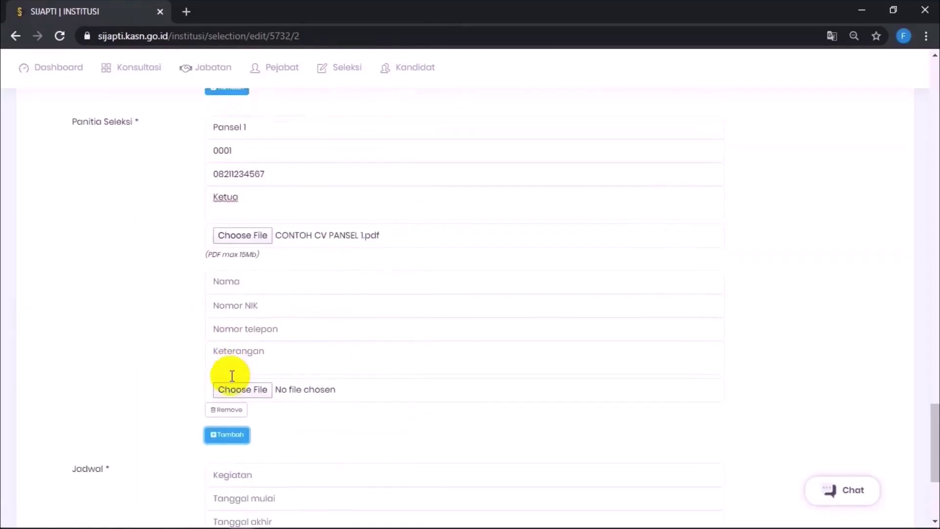
{"action": "left_click", "coordinate": [231, 286]}
{"action": "left_click", "coordinate": [231, 286]}
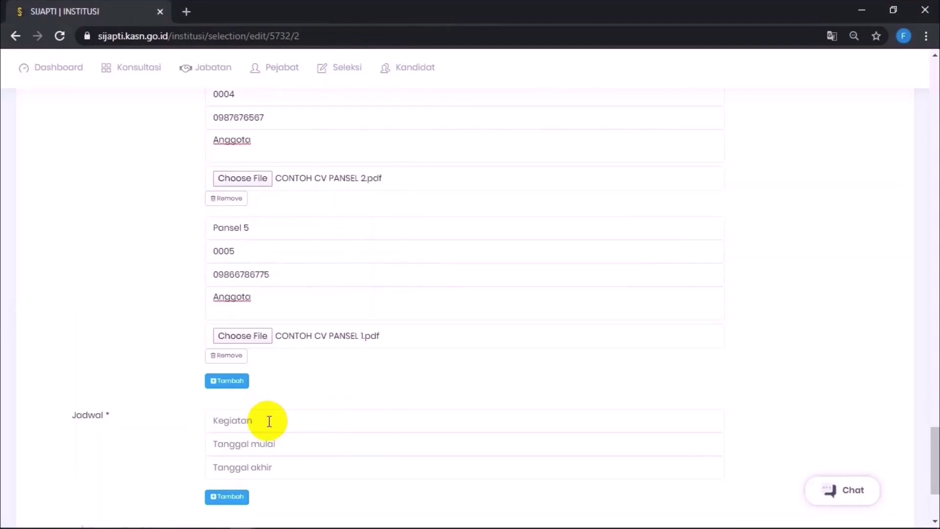
{"action": "left_click", "coordinate": [268, 421]}
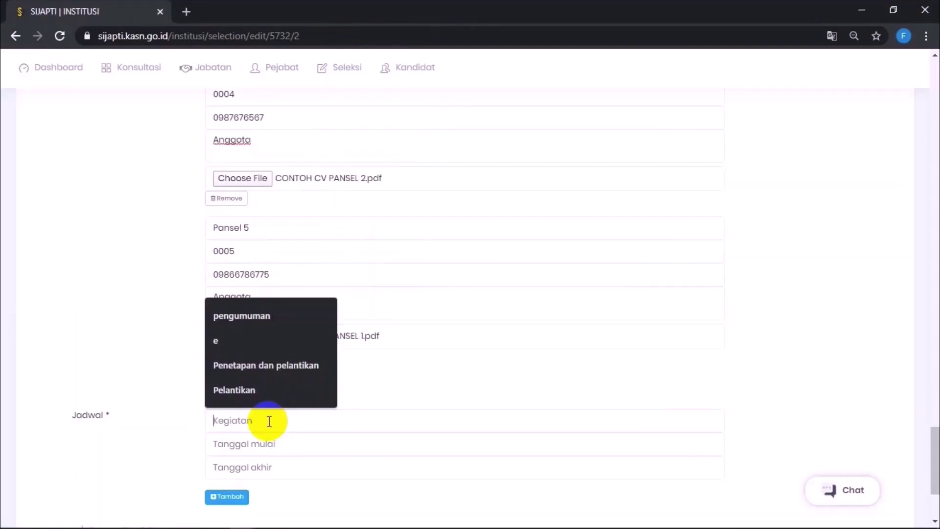
{"action": "left_click", "coordinate": [269, 421]}
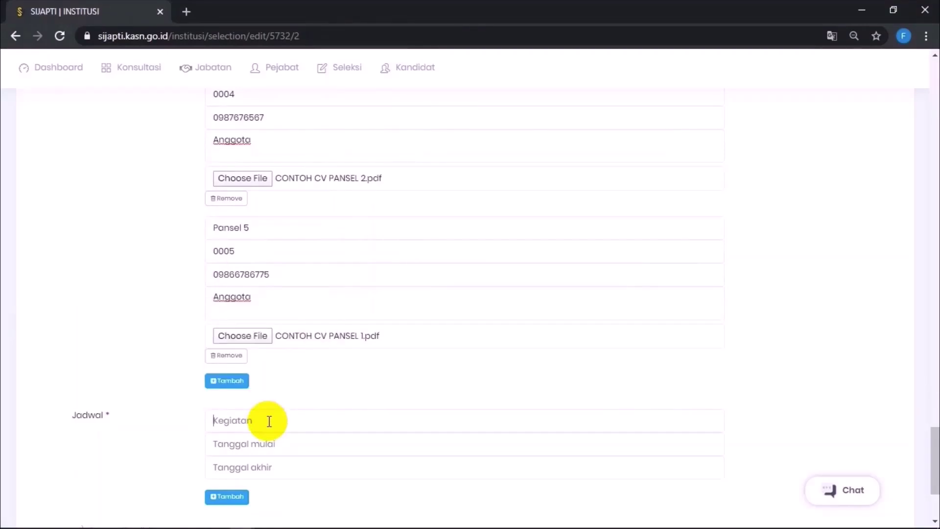
Step: Schedule 'Pengumuman dan Pendaftaran' from 30/03/2020 to 14/04/2020
{"action": "type", "text": "Pengumuman dan Pendaftara"}
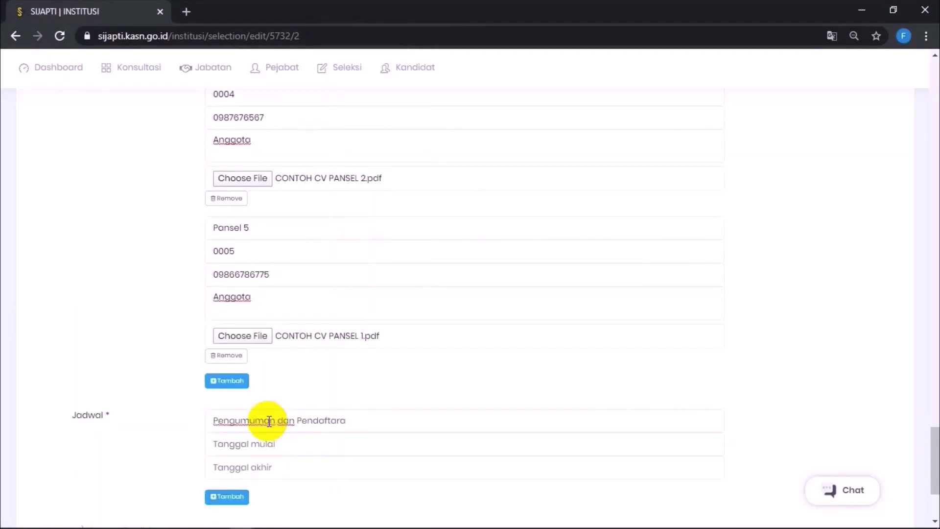
{"action": "left_click", "coordinate": [279, 445]}
{"action": "left_click", "coordinate": [281, 448]}
{"action": "scroll", "coordinate": [281, 447], "scroll_direction": "down", "scroll_amount": 2}
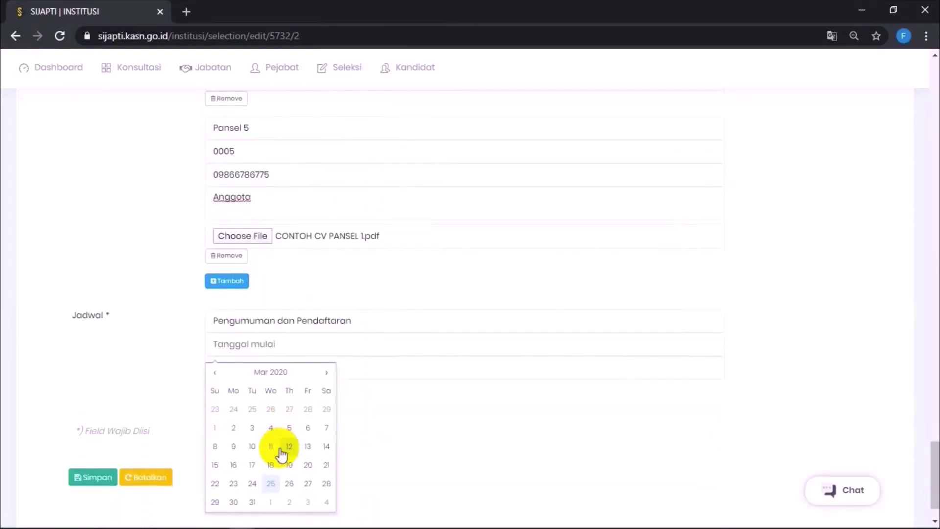
{"action": "left_click", "coordinate": [234, 500]}
{"action": "left_click", "coordinate": [236, 370]}
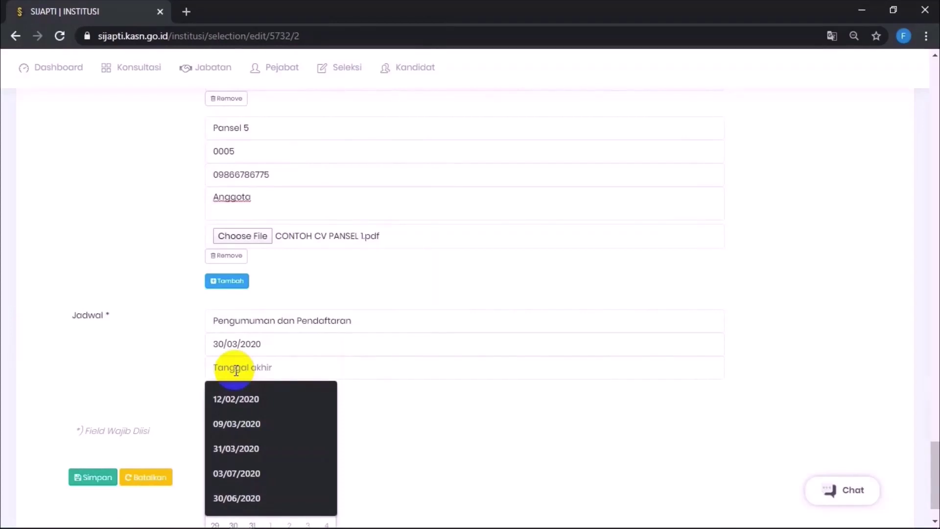
{"action": "left_click", "coordinate": [235, 371]}
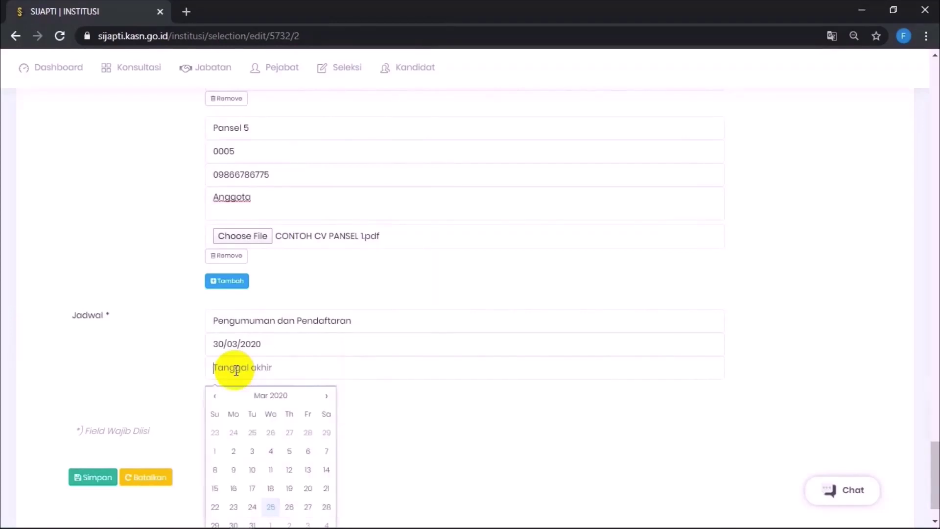
{"action": "left_click", "coordinate": [326, 396]}
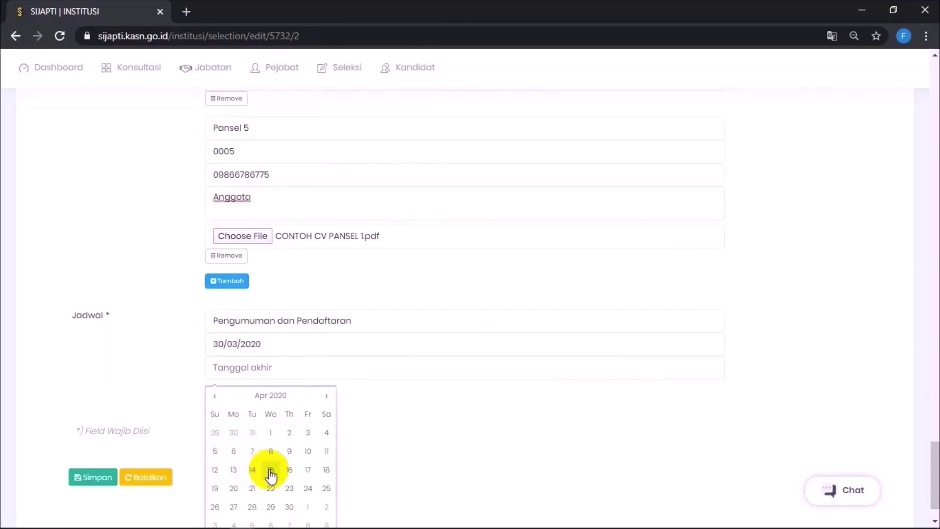
{"action": "left_click", "coordinate": [252, 469]}
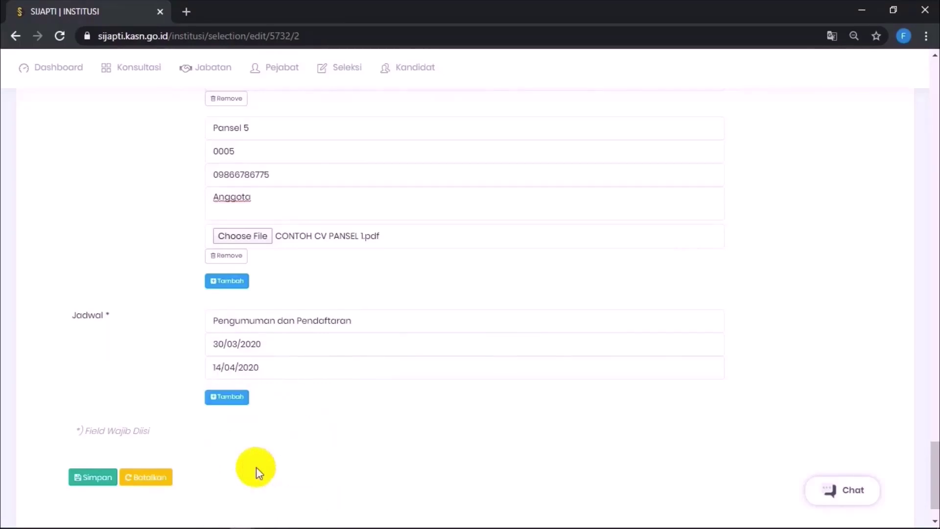
Step: Add a 'Pengumuman hasil administrasi' entry on 15/04/2020 for start and end dates
{"action": "left_click", "coordinate": [219, 395]}
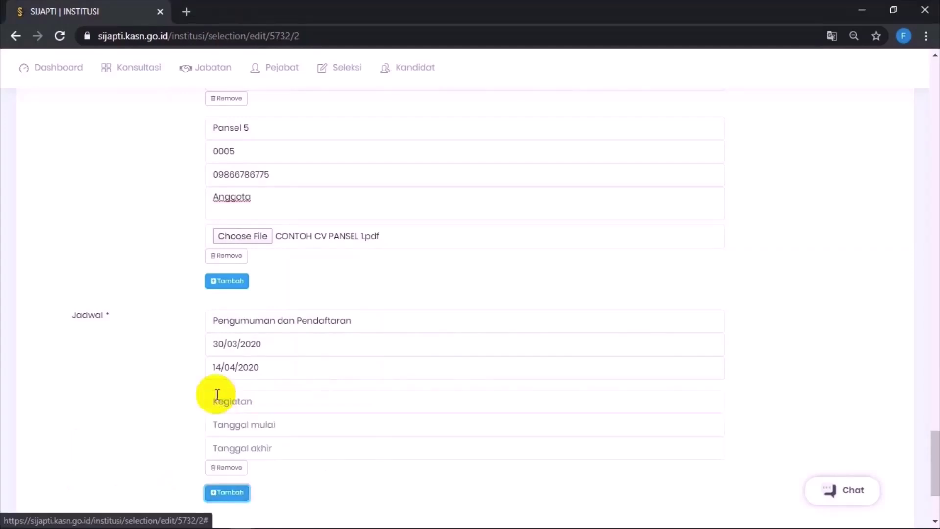
{"action": "left_click", "coordinate": [262, 397]}
{"action": "left_click", "coordinate": [261, 398]}
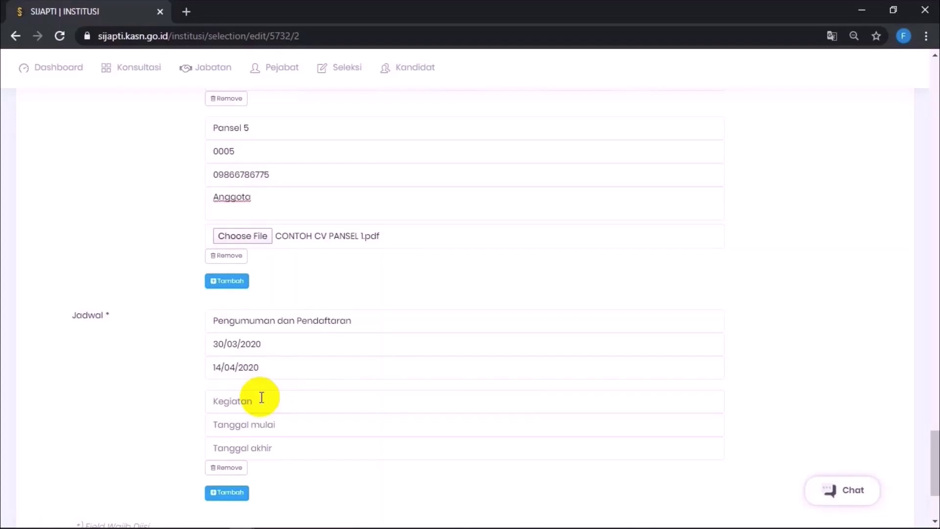
{"action": "type", "text": "PE"}
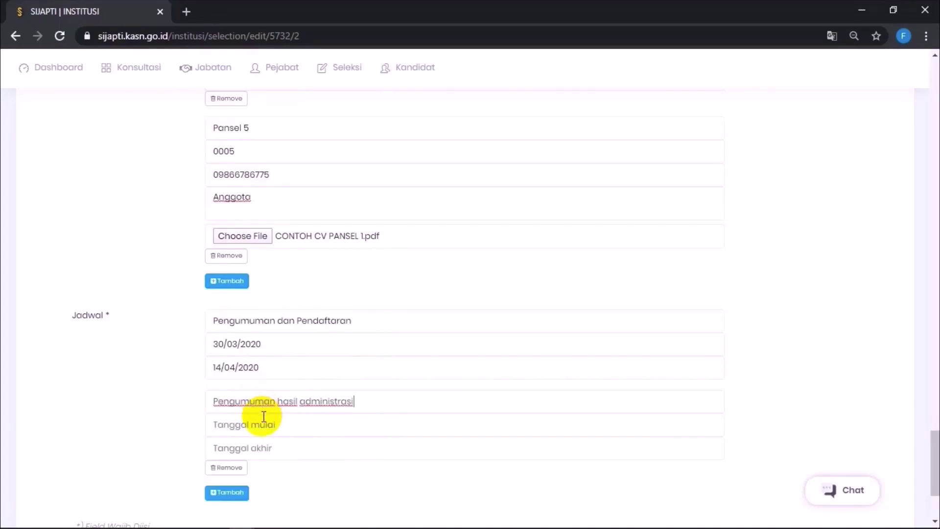
{"action": "left_click", "coordinate": [264, 420]}
{"action": "left_click", "coordinate": [263, 420]}
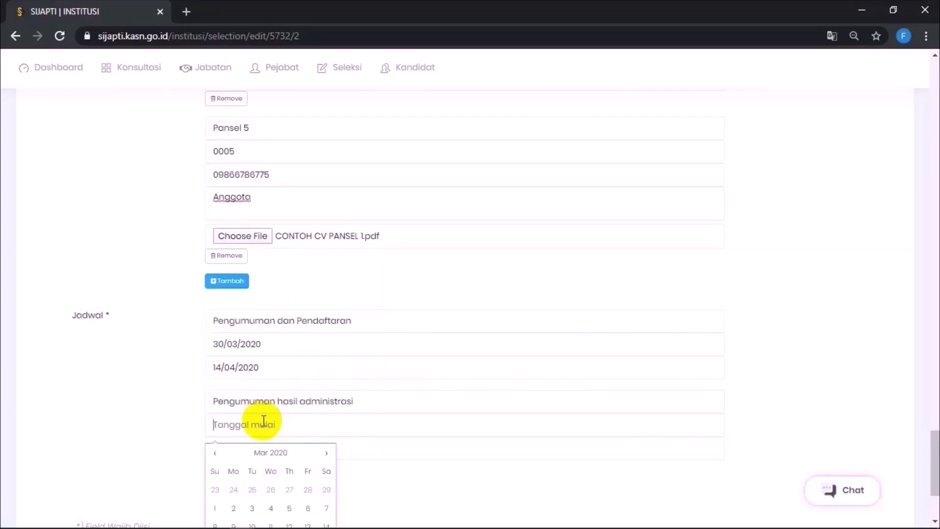
{"action": "scroll", "coordinate": [318, 460], "scroll_direction": "down", "scroll_amount": 3}
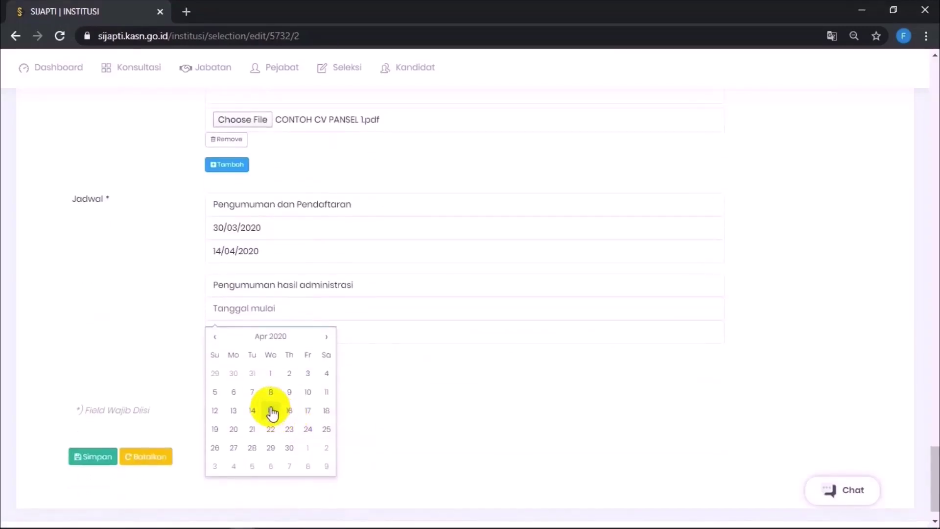
{"action": "left_click", "coordinate": [362, 328]}
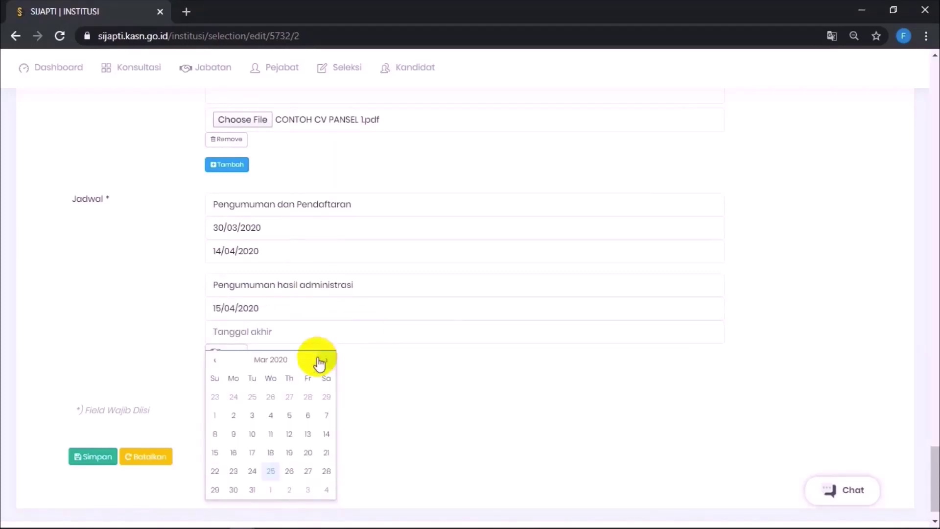
{"action": "left_click", "coordinate": [272, 436]}
{"action": "left_click", "coordinate": [375, 423]}
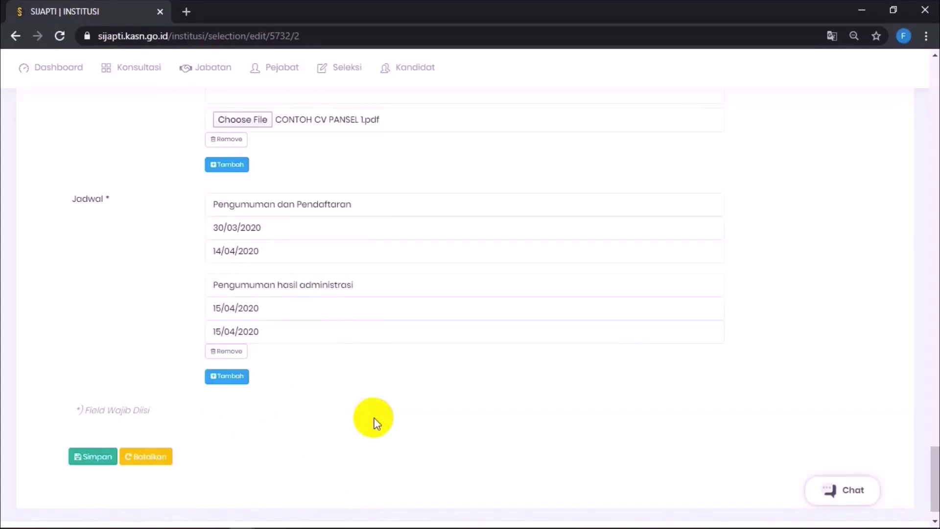
Step: Add a third entry, 'Uji Rekam Jejak', starting 16/04/2020
{"action": "left_click", "coordinate": [230, 376]}
{"action": "left_click", "coordinate": [234, 378]}
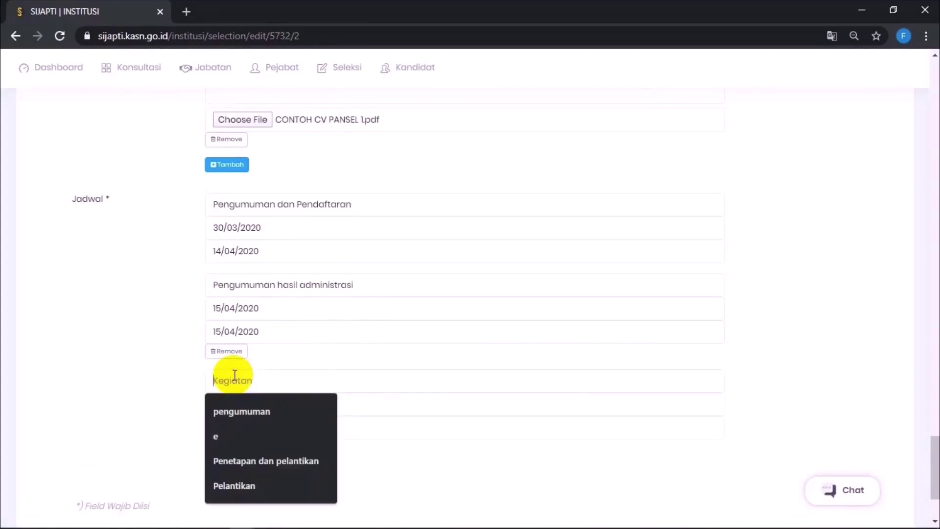
{"action": "left_click", "coordinate": [235, 375]}
{"action": "left_click", "coordinate": [237, 400]}
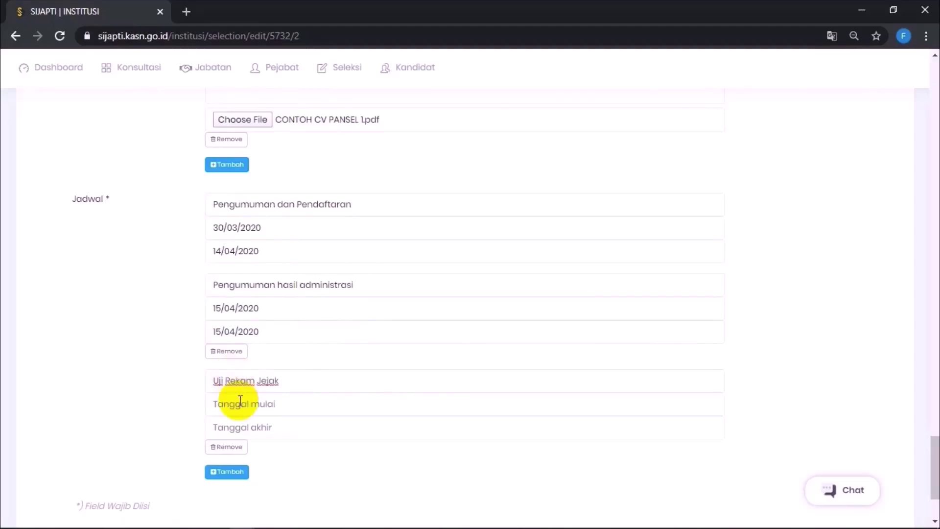
{"action": "left_click", "coordinate": [239, 403]}
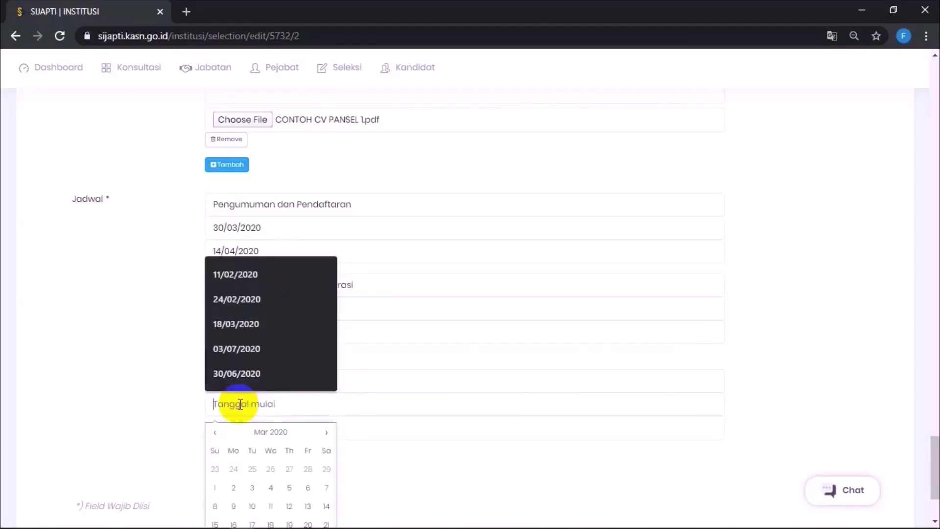
{"action": "left_click", "coordinate": [326, 433]}
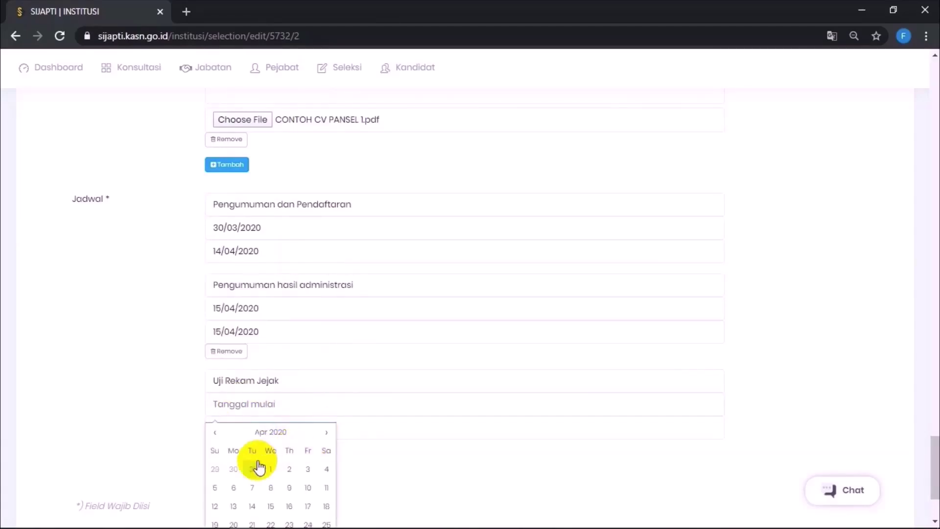
{"action": "scroll", "coordinate": [256, 478], "scroll_direction": "down", "scroll_amount": 1}
{"action": "scroll", "coordinate": [260, 483], "scroll_direction": "down", "scroll_amount": 1}
{"action": "left_click", "coordinate": [284, 441]}
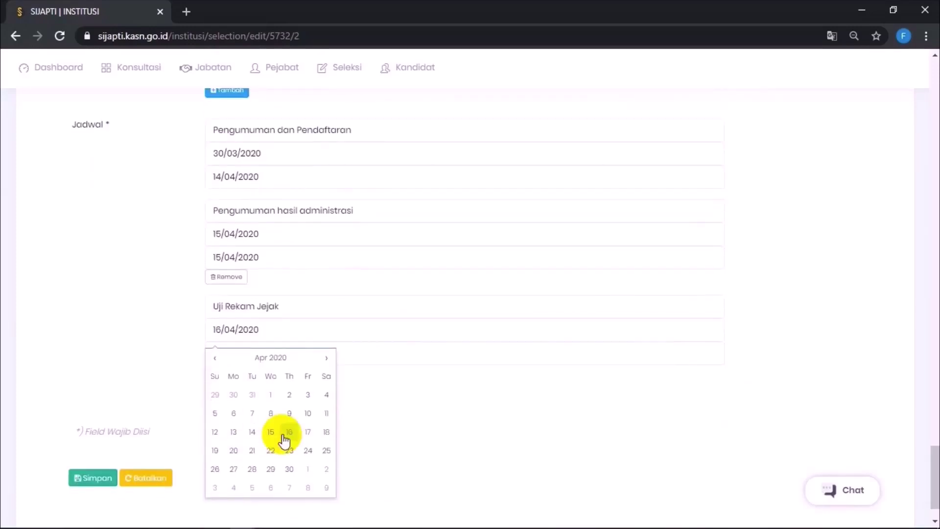
Step: Set Uji Rekam Jejak's end date to 16/04/2020 and add an empty schedule row
{"action": "left_click", "coordinate": [361, 347]}
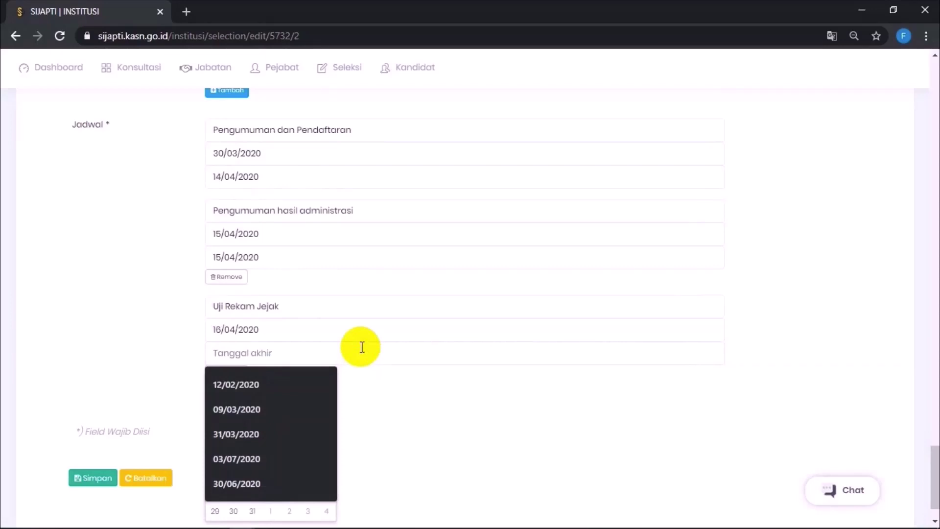
{"action": "left_click", "coordinate": [362, 347]}
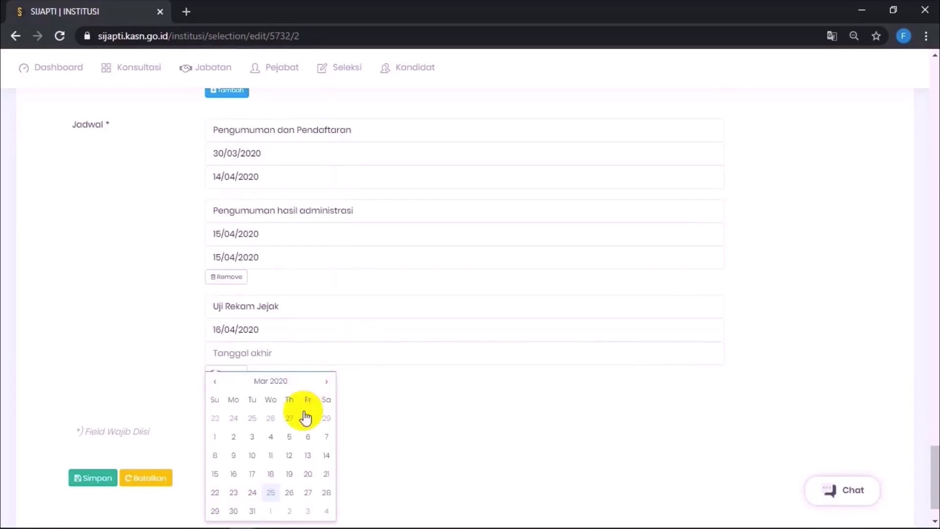
{"action": "scroll", "coordinate": [304, 421], "scroll_direction": "down", "scroll_amount": 1}
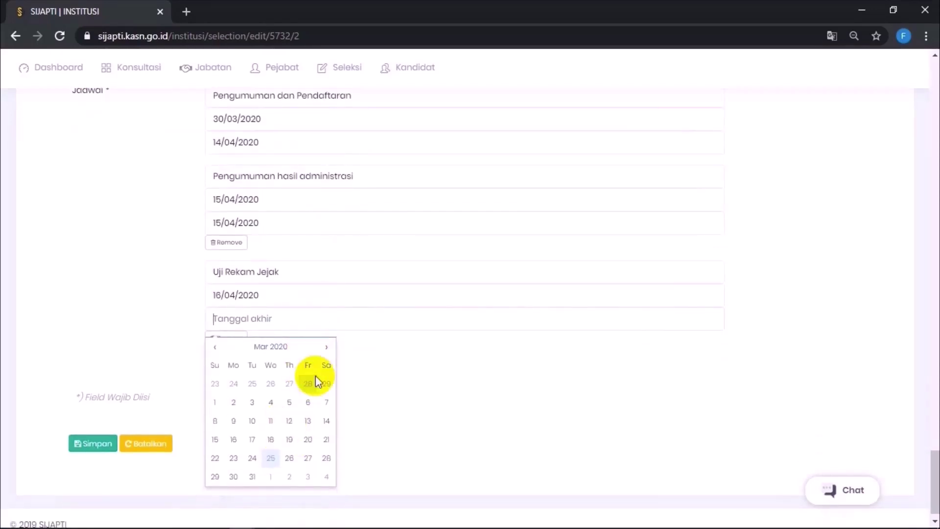
{"action": "left_click", "coordinate": [325, 348]}
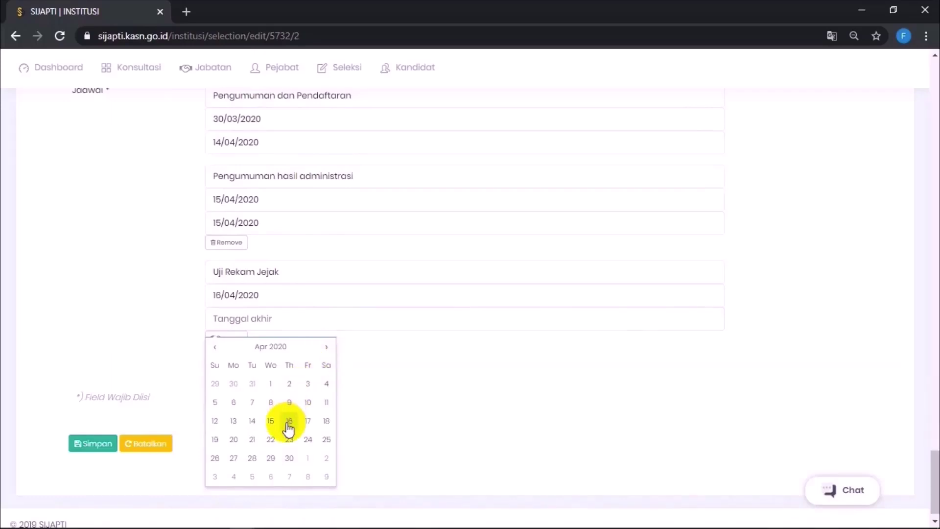
{"action": "left_click", "coordinate": [417, 385]}
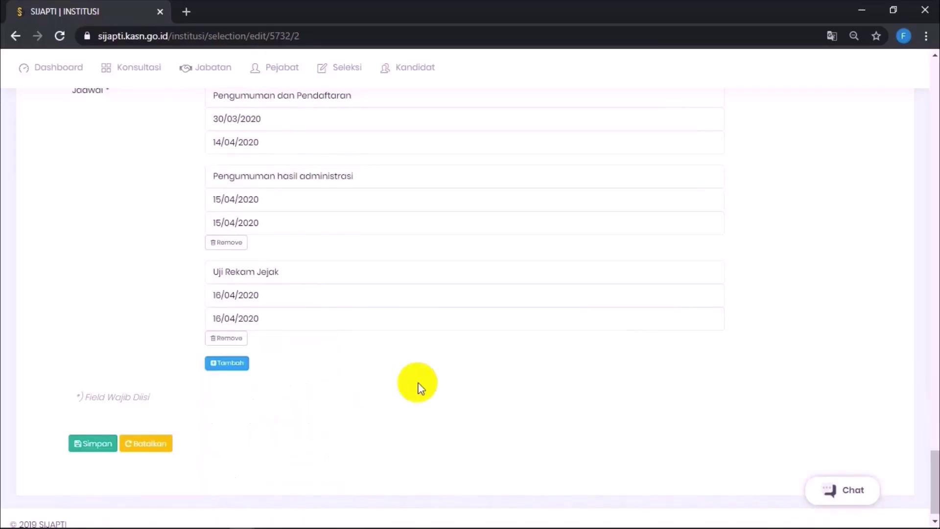
{"action": "left_click", "coordinate": [230, 363]}
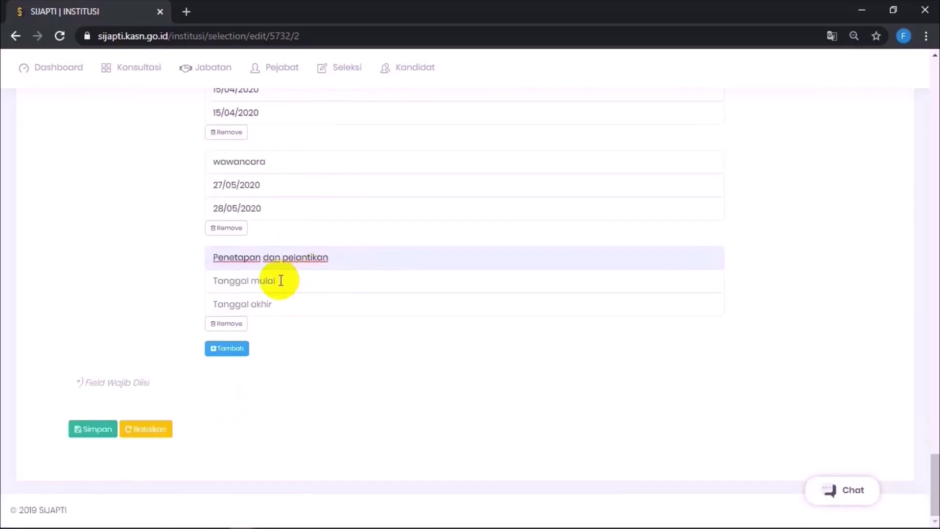
Step: Date 'Penetapan dan pelantikan' 30/06/2020 to 30/06/2020 and save the selection with its schedule
{"action": "left_click", "coordinate": [280, 280]}
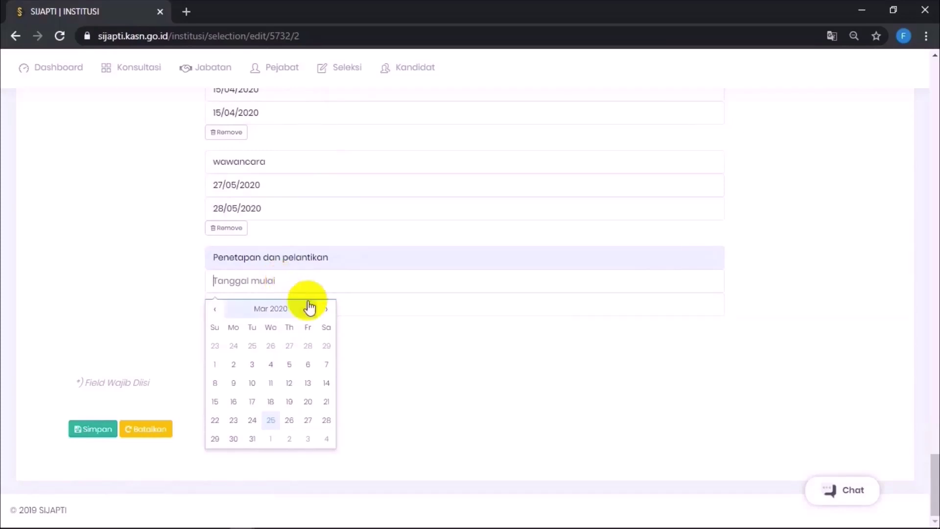
{"action": "left_click", "coordinate": [325, 309]}
{"action": "left_click", "coordinate": [326, 311]}
{"action": "left_click", "coordinate": [325, 310]}
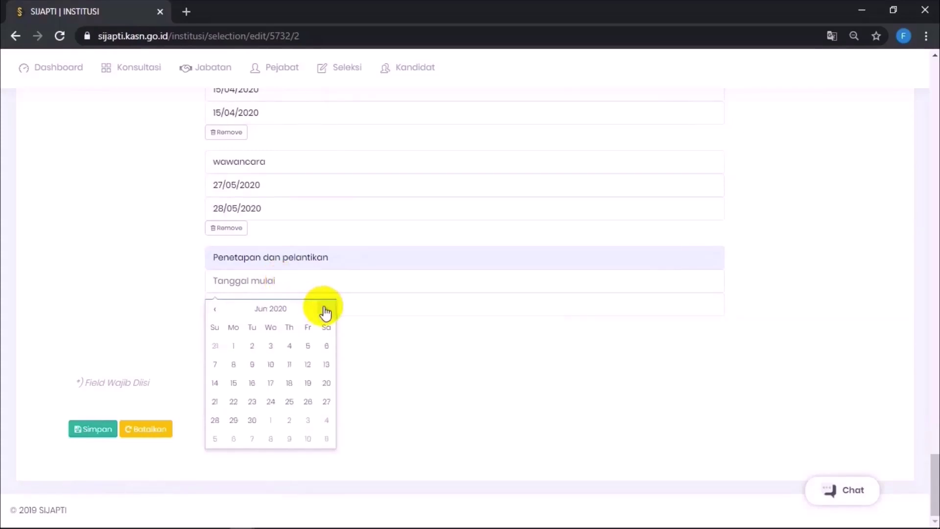
{"action": "left_click", "coordinate": [252, 420]}
{"action": "left_click", "coordinate": [386, 312]}
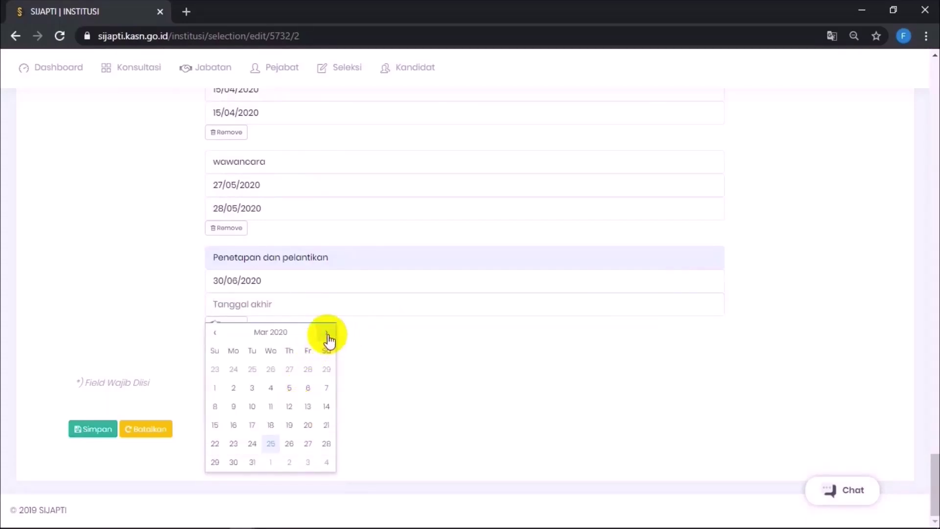
{"action": "left_click", "coordinate": [327, 333]}
{"action": "left_click", "coordinate": [327, 334]}
{"action": "left_click", "coordinate": [327, 334]}
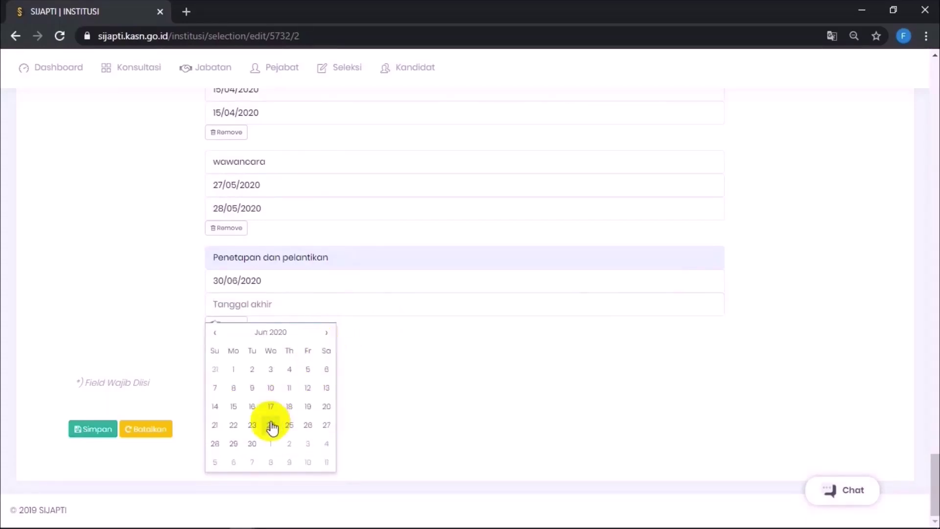
{"action": "left_click", "coordinate": [252, 443]}
{"action": "left_click", "coordinate": [378, 409]}
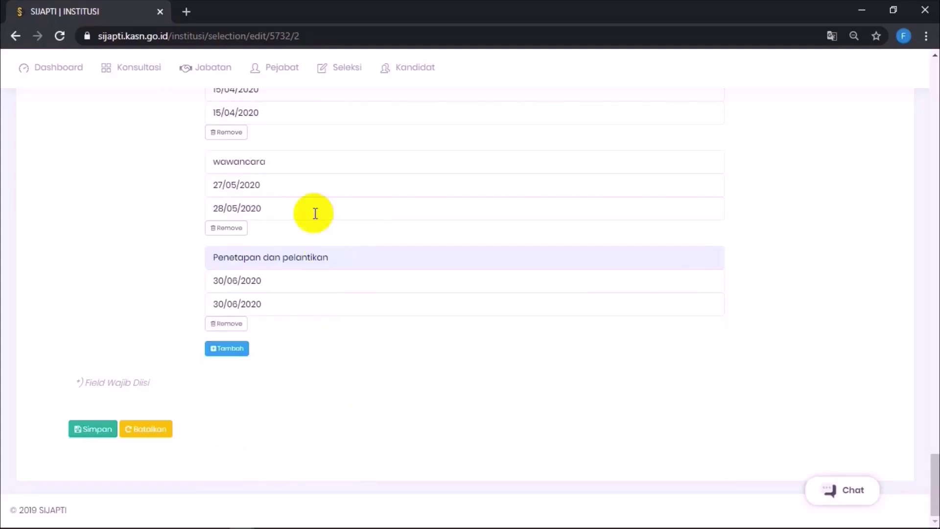
{"action": "left_click", "coordinate": [97, 424]}
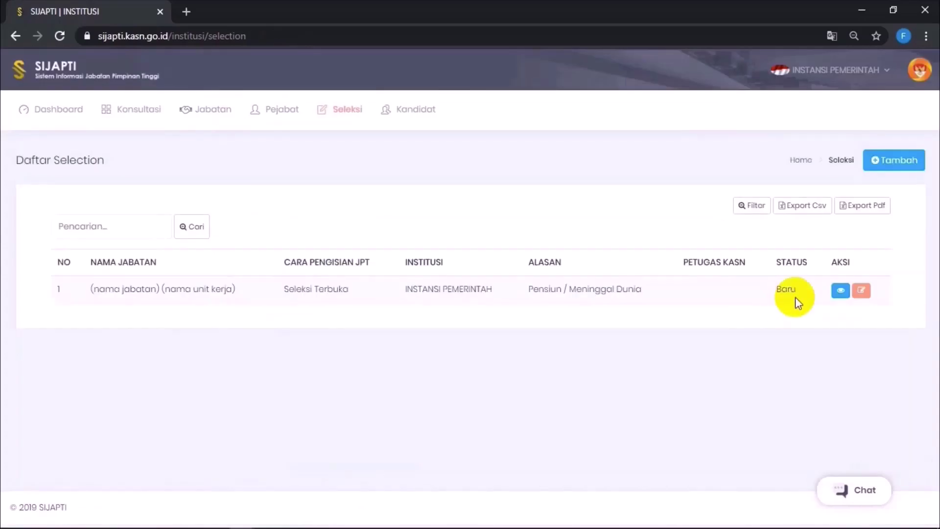
Step: Highlight the selection's updated status in the selection list
{"action": "left_click_drag", "start_coordinate": [803, 290], "coordinate": [717, 324]}
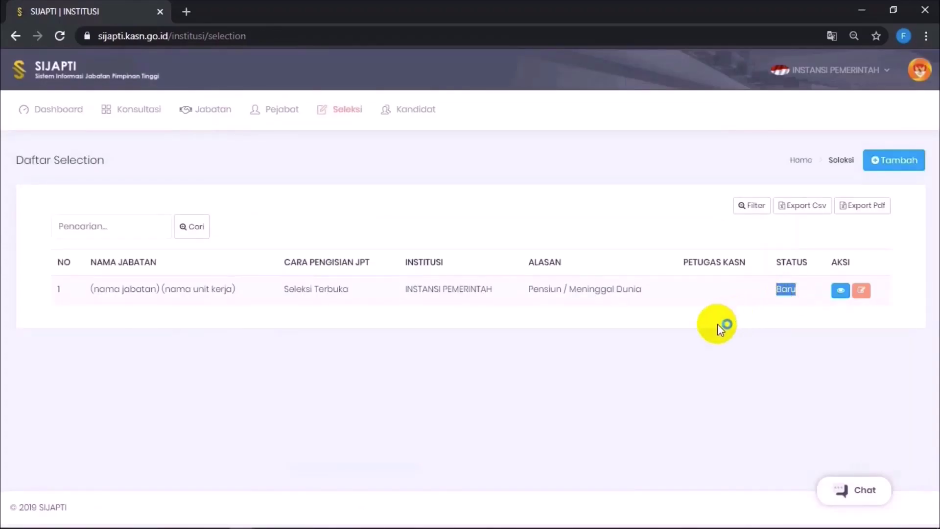
{"action": "left_click", "coordinate": [717, 323]}
{"action": "left_click_drag", "start_coordinate": [698, 289], "coordinate": [827, 293]}
Step: Open the selection's detail page and expand Daftar Perbaikan to read the correction note
{"action": "left_click", "coordinate": [832, 310]}
{"action": "left_click", "coordinate": [847, 292]}
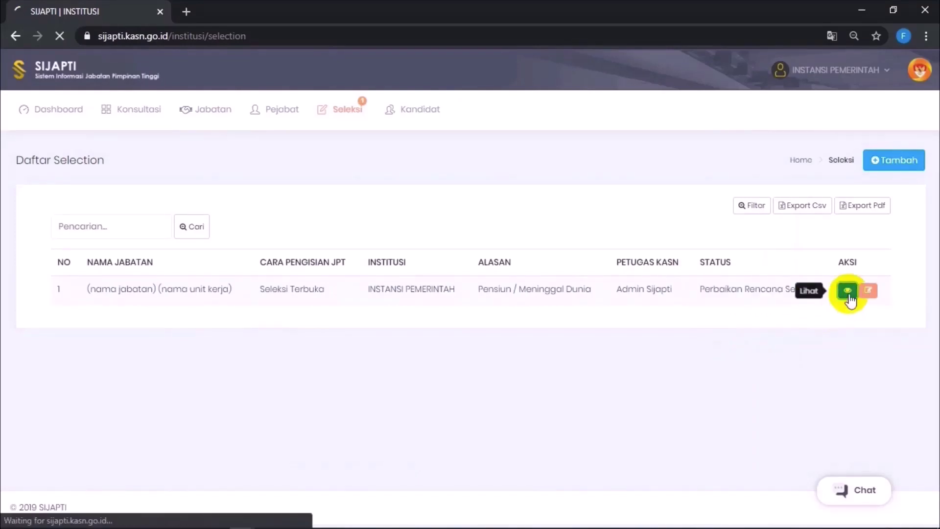
{"action": "scroll", "coordinate": [313, 443], "scroll_direction": "down", "scroll_amount": 10}
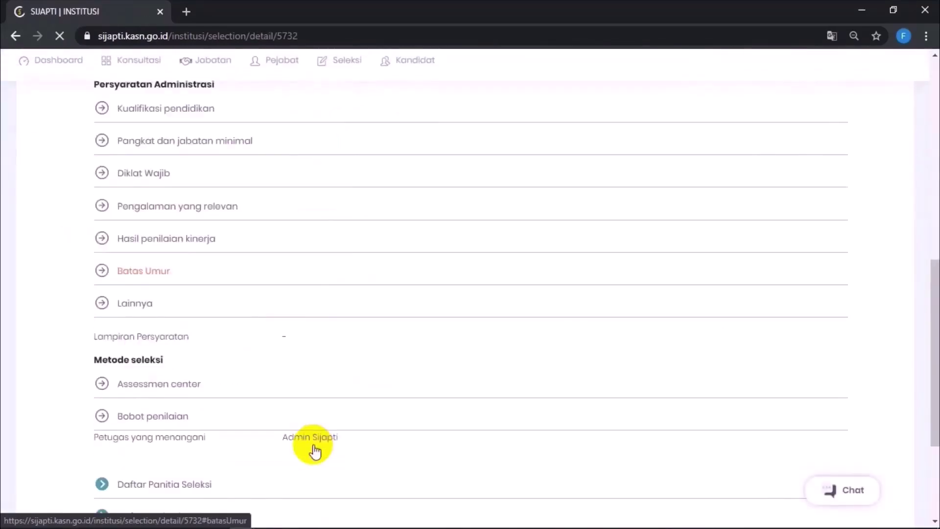
{"action": "scroll", "coordinate": [313, 447], "scroll_direction": "down", "scroll_amount": 4}
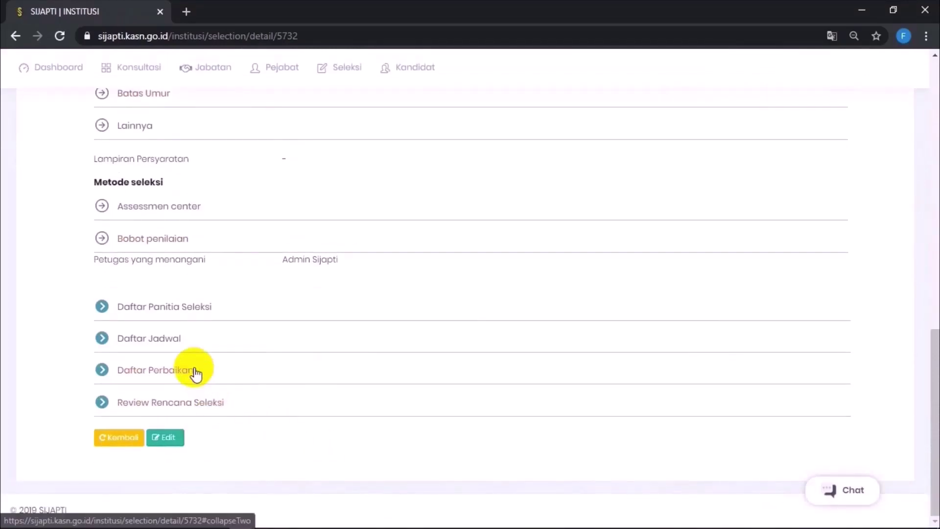
{"action": "left_click", "coordinate": [195, 371]}
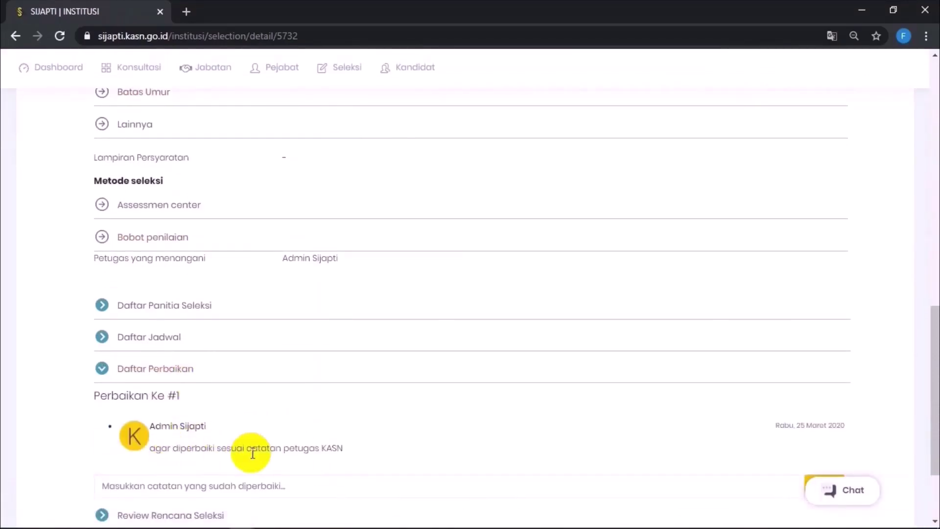
{"action": "scroll", "coordinate": [248, 453], "scroll_direction": "down", "scroll_amount": 1}
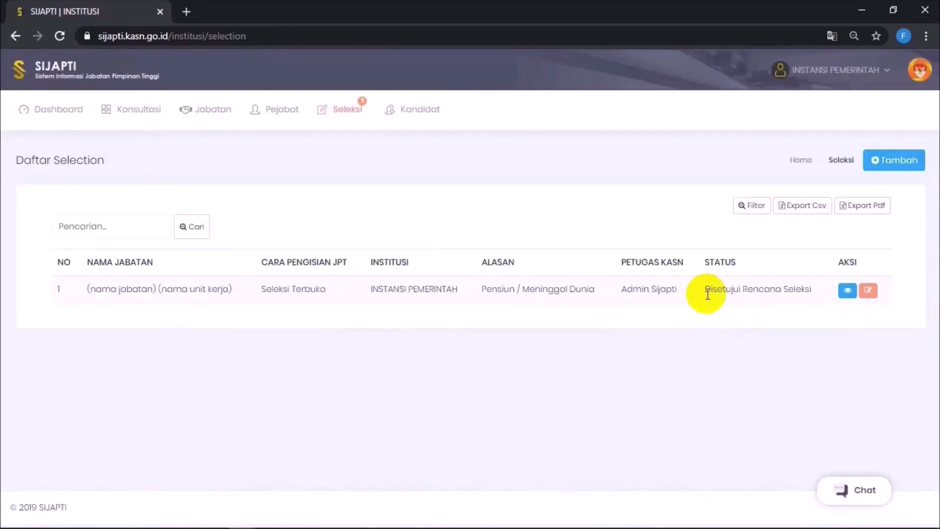
Step: Open the approved selection's detail page and expand the Review Rencana Seleksi section
{"action": "left_click_drag", "start_coordinate": [705, 296], "coordinate": [807, 286]}
{"action": "left_click", "coordinate": [813, 310]}
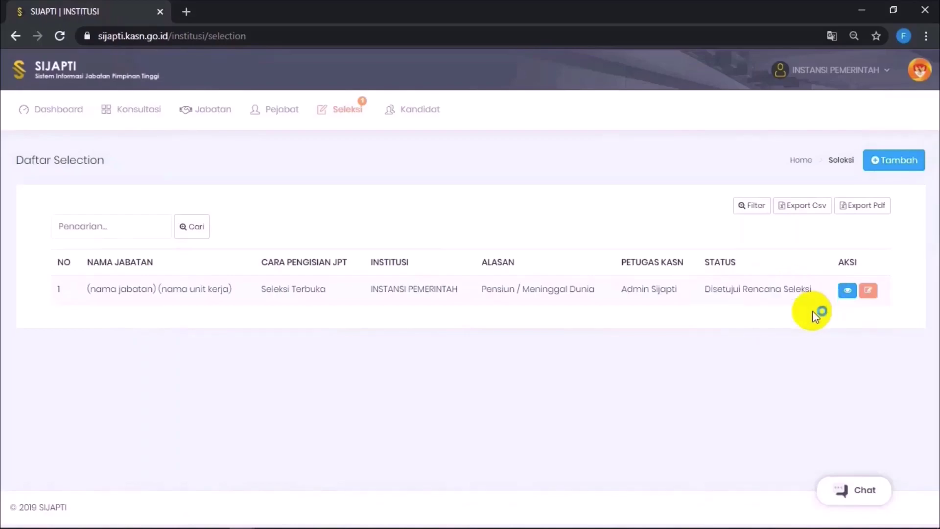
{"action": "left_click", "coordinate": [846, 294]}
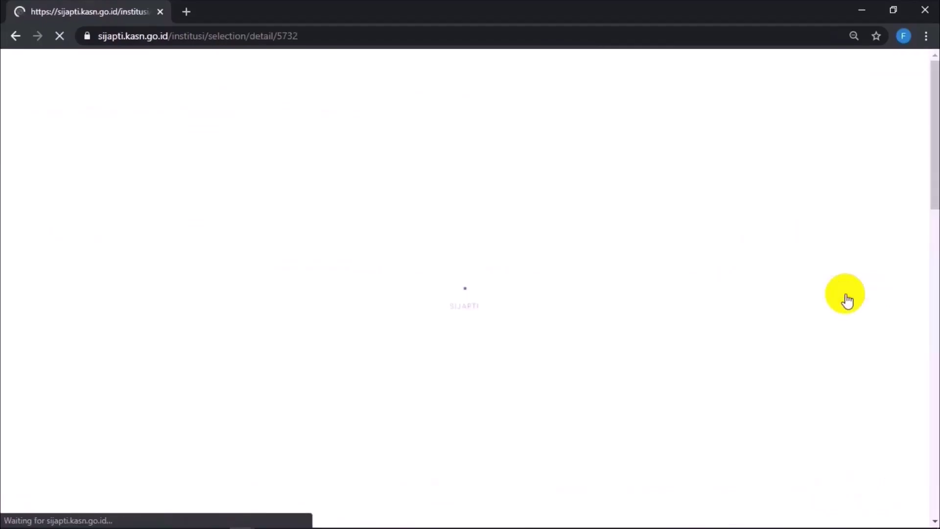
{"action": "scroll", "coordinate": [521, 374], "scroll_direction": "down", "scroll_amount": 15}
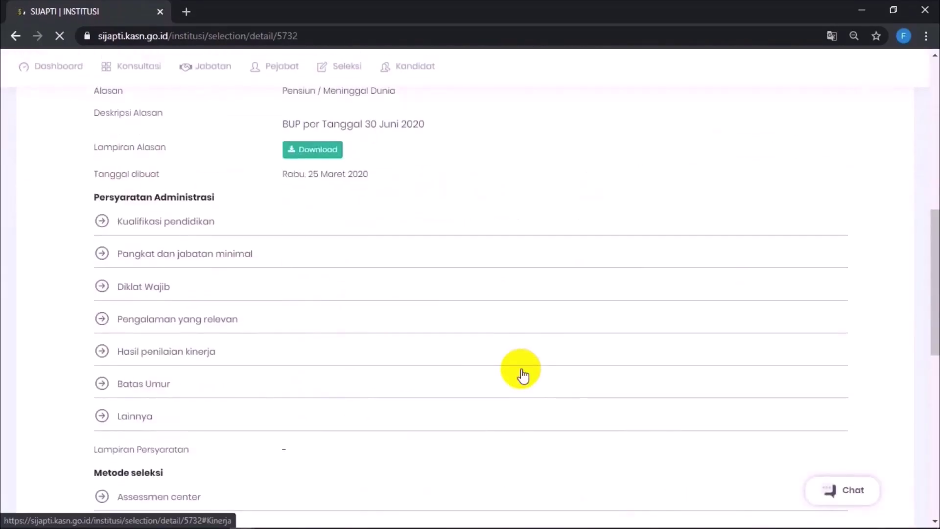
{"action": "scroll", "coordinate": [325, 283], "scroll_direction": "down", "scroll_amount": 3}
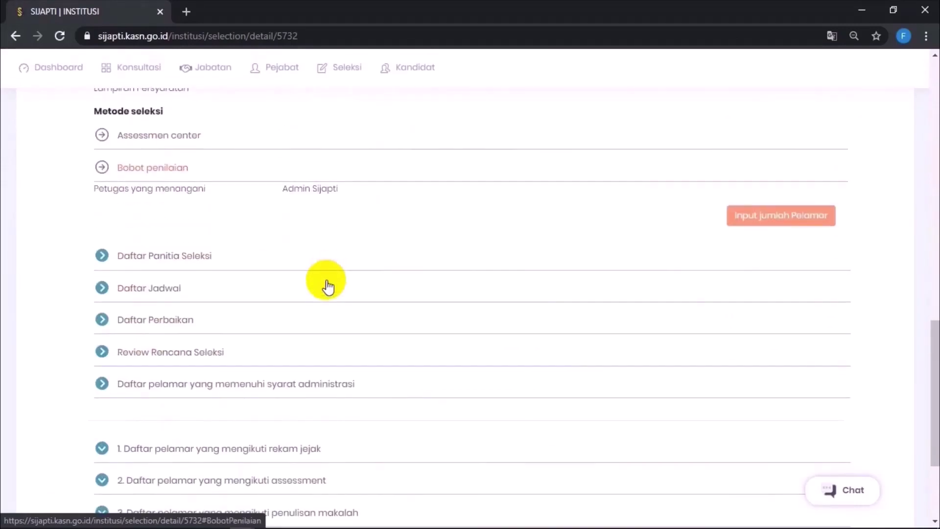
{"action": "left_click", "coordinate": [182, 351]}
Step: Expand the track-record, assessment, paper-writing and interview applicant lists
{"action": "scroll", "coordinate": [205, 392], "scroll_direction": "down", "scroll_amount": 2}
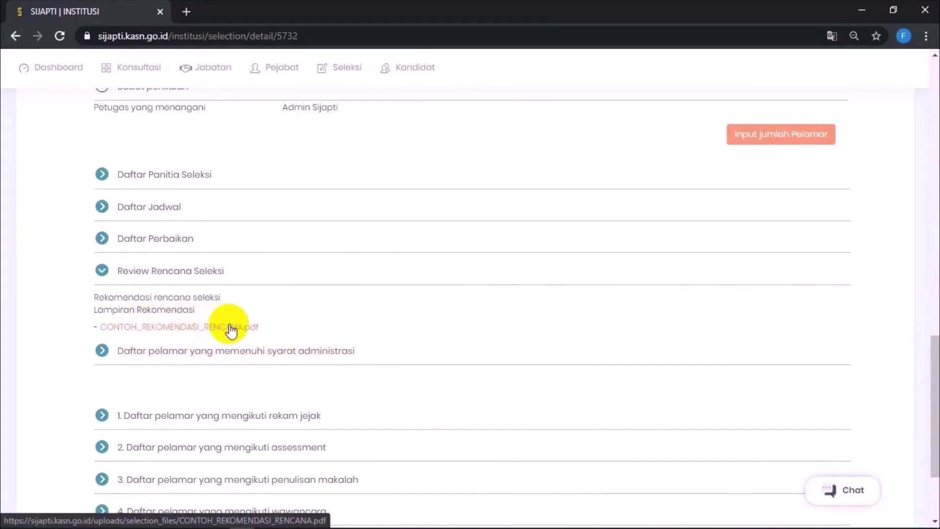
{"action": "scroll", "coordinate": [228, 328], "scroll_direction": "down", "scroll_amount": 2}
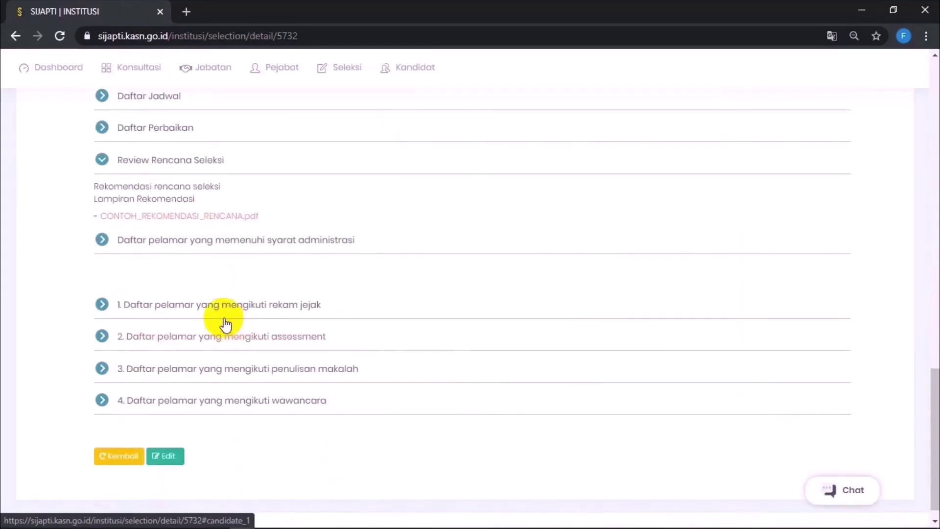
{"action": "left_click", "coordinate": [211, 312]}
{"action": "left_click", "coordinate": [220, 390]}
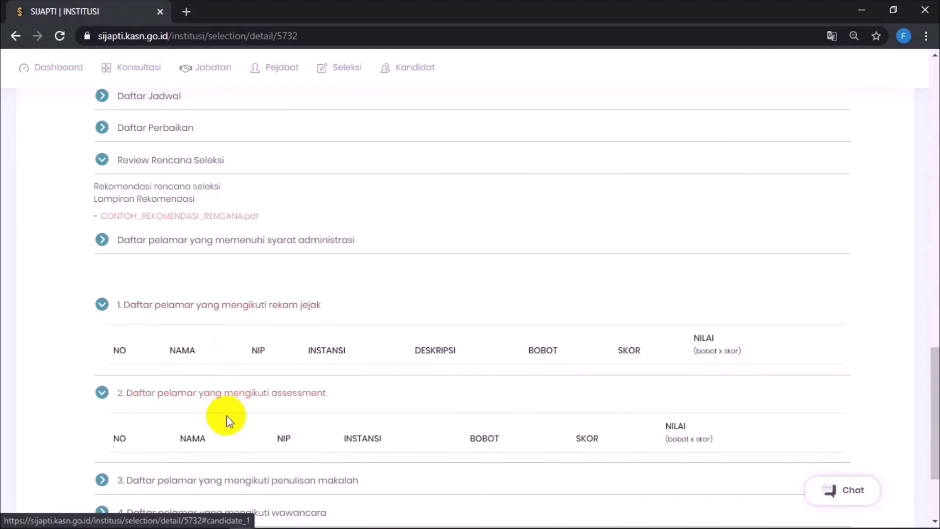
{"action": "left_click", "coordinate": [224, 477]}
{"action": "scroll", "coordinate": [227, 477], "scroll_direction": "down", "scroll_amount": 2}
{"action": "left_click", "coordinate": [225, 474]}
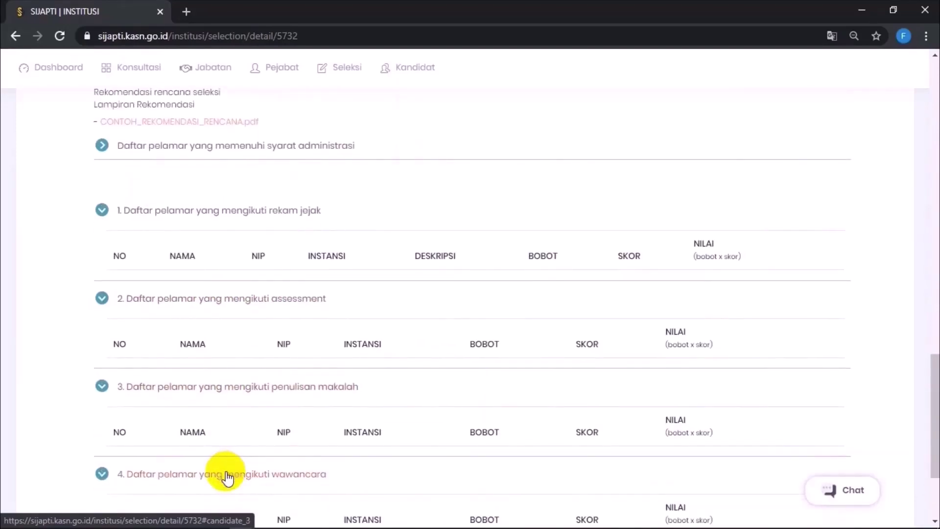
{"action": "scroll", "coordinate": [226, 473], "scroll_direction": "down", "scroll_amount": 2}
{"action": "scroll", "coordinate": [225, 473], "scroll_direction": "up", "scroll_amount": 4}
{"action": "scroll", "coordinate": [225, 470], "scroll_direction": "up", "scroll_amount": 3}
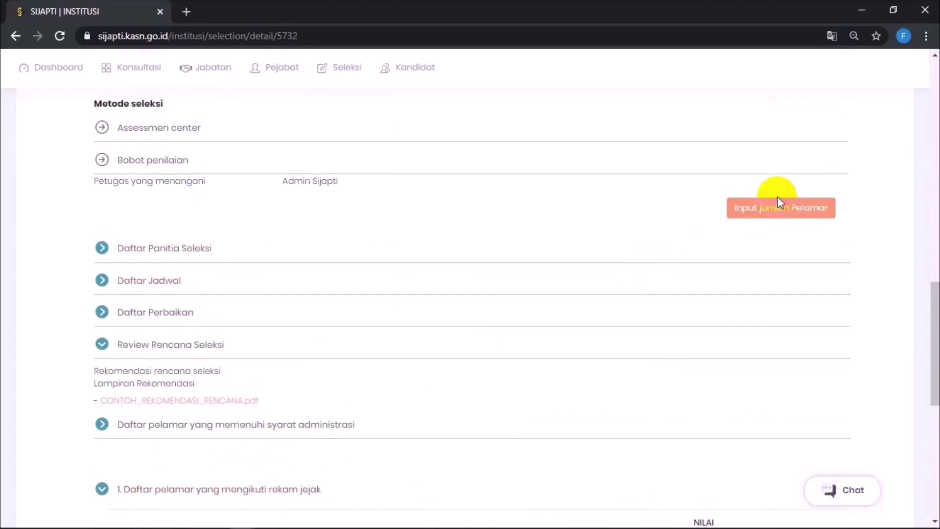
{"action": "scroll", "coordinate": [451, 273], "scroll_direction": "up", "scroll_amount": 10}
{"action": "scroll", "coordinate": [455, 272], "scroll_direction": "down", "scroll_amount": 10}
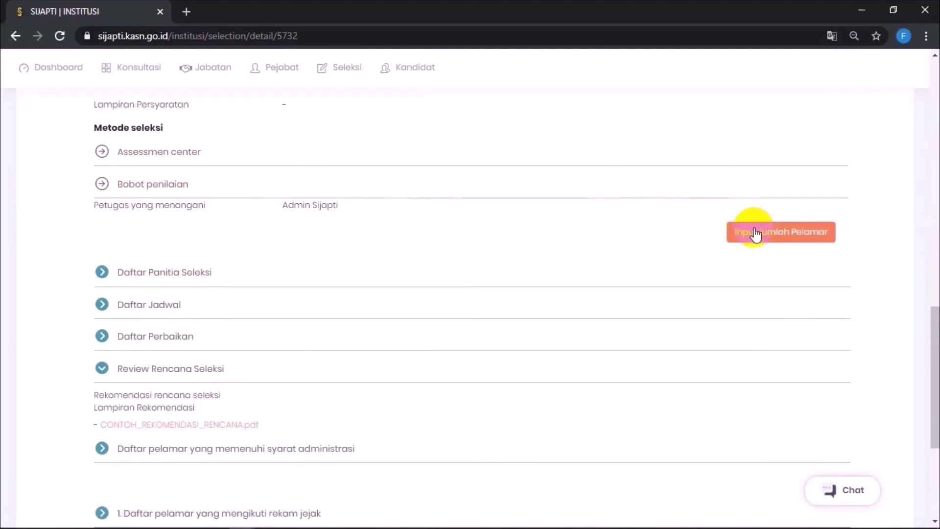
Step: Record 5 as the number of applicants and bring up the eligible-applicant form
{"action": "left_click", "coordinate": [754, 231]}
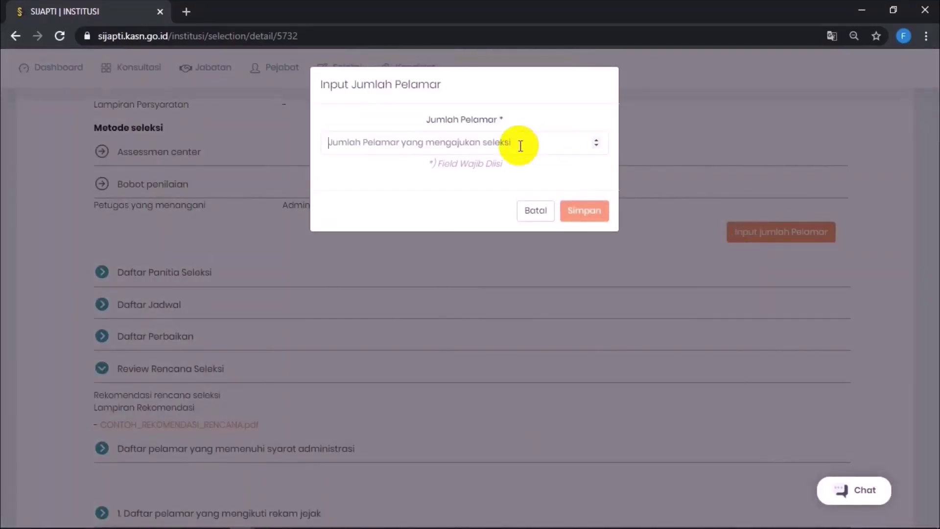
{"action": "type", "text": "5"}
{"action": "left_click", "coordinate": [584, 212]}
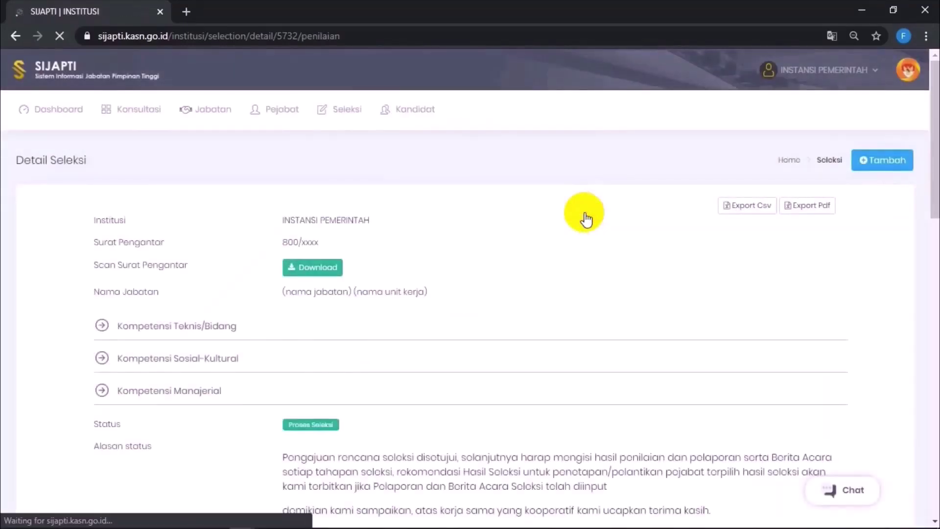
{"action": "scroll", "coordinate": [585, 213], "scroll_direction": "down", "scroll_amount": 5}
{"action": "scroll", "coordinate": [586, 219], "scroll_direction": "down", "scroll_amount": 12}
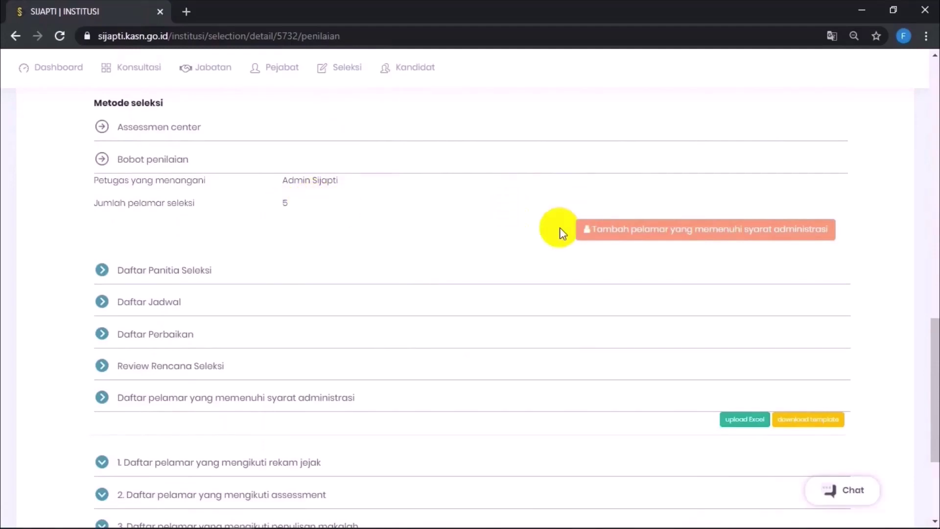
{"action": "left_click", "coordinate": [615, 234]}
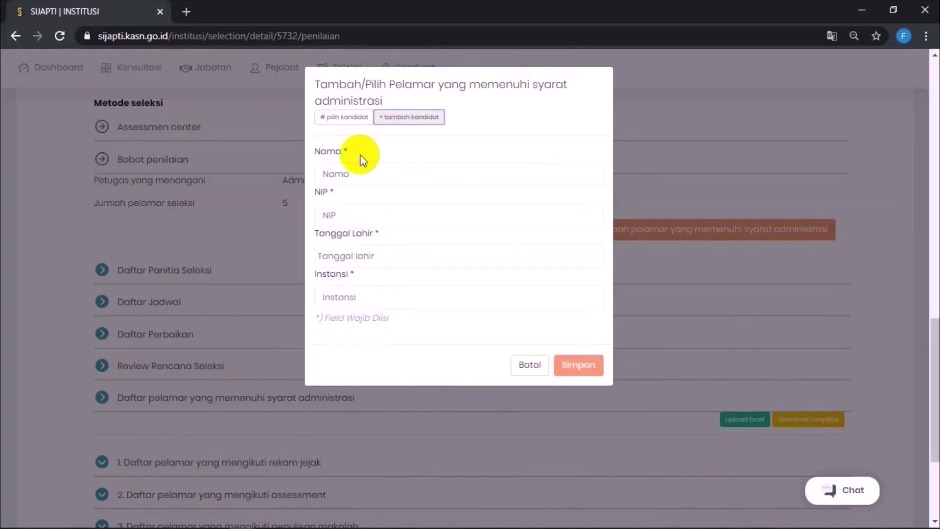
Step: Add applicant pelamar 1 with their NIP, birth date 22/07/1969 and institution dinas test
{"action": "left_click", "coordinate": [350, 172]}
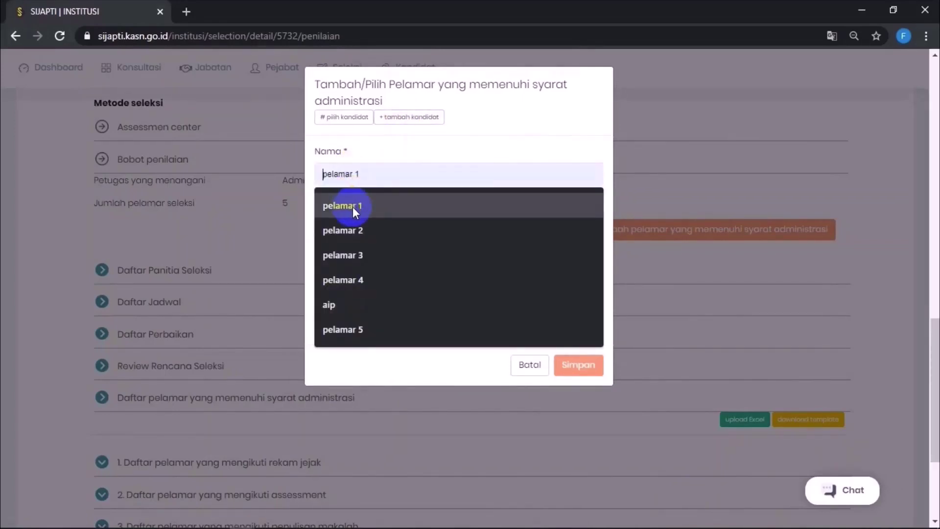
{"action": "left_click", "coordinate": [352, 206]}
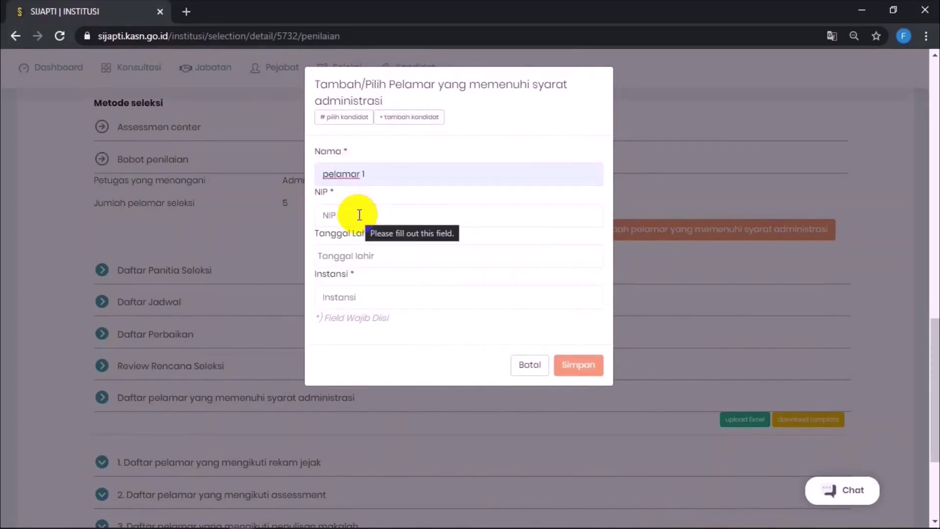
{"action": "left_click", "coordinate": [359, 214]}
{"action": "type", "text": "1001"}
{"action": "key", "text": "Tab"}
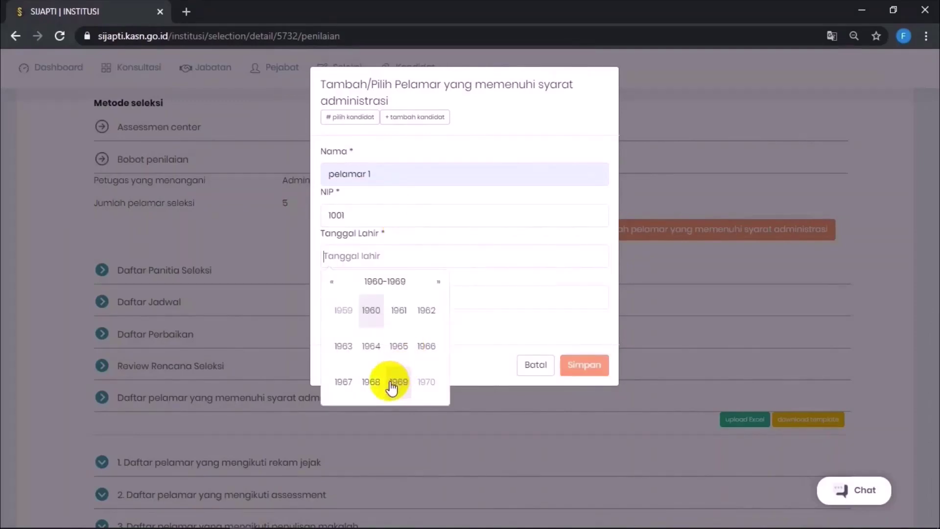
{"action": "left_click", "coordinate": [397, 382]}
{"action": "left_click", "coordinate": [399, 345]}
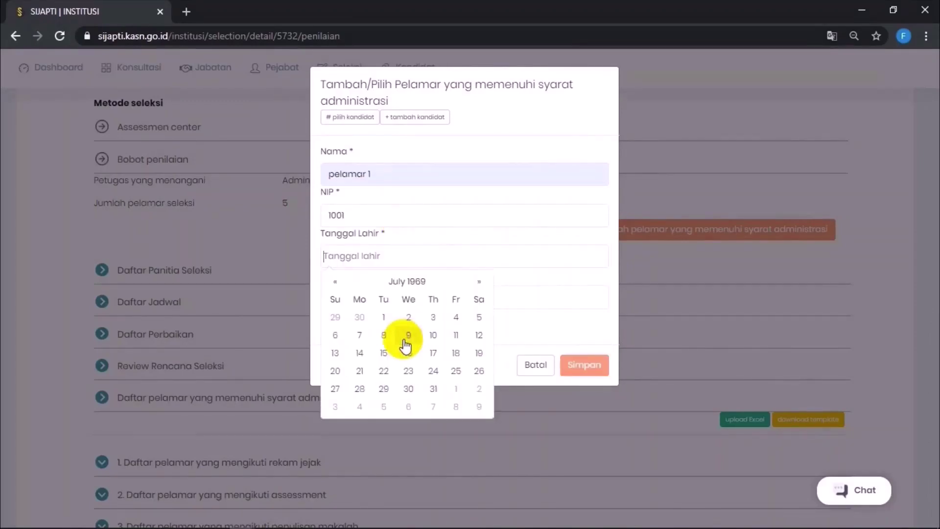
{"action": "left_click", "coordinate": [388, 372]}
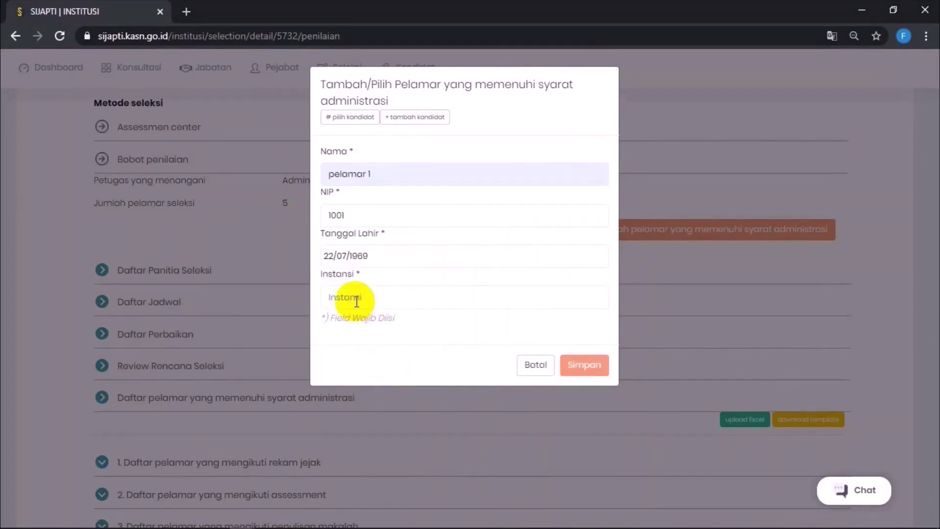
{"action": "left_click", "coordinate": [358, 300]}
{"action": "left_click", "coordinate": [368, 329]}
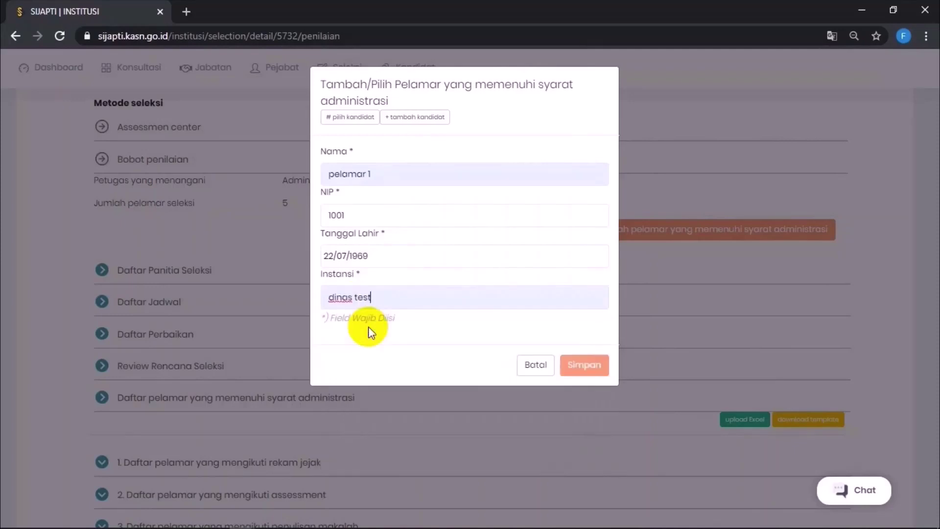
{"action": "left_click", "coordinate": [584, 366]}
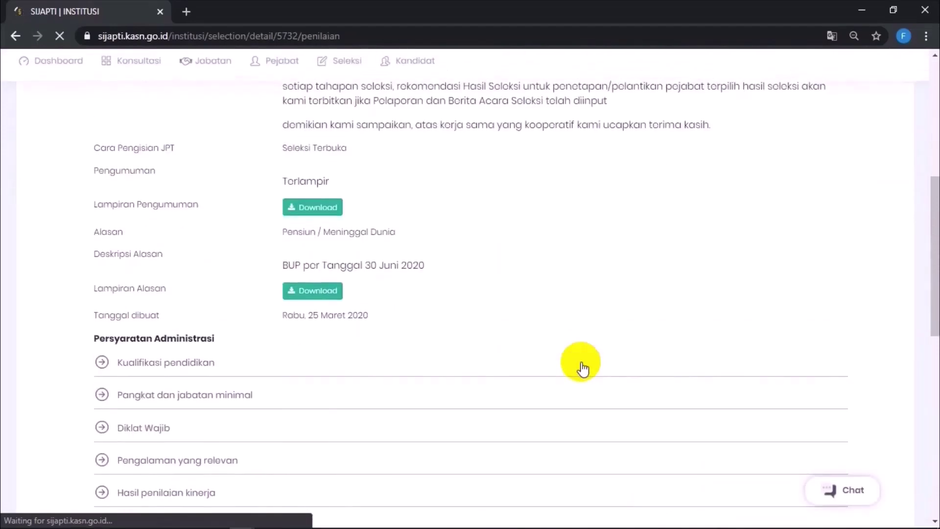
Step: Add pelamar 2 as an eligible applicant and expand the eligible-applicant list
{"action": "scroll", "coordinate": [581, 368], "scroll_direction": "down", "scroll_amount": 10}
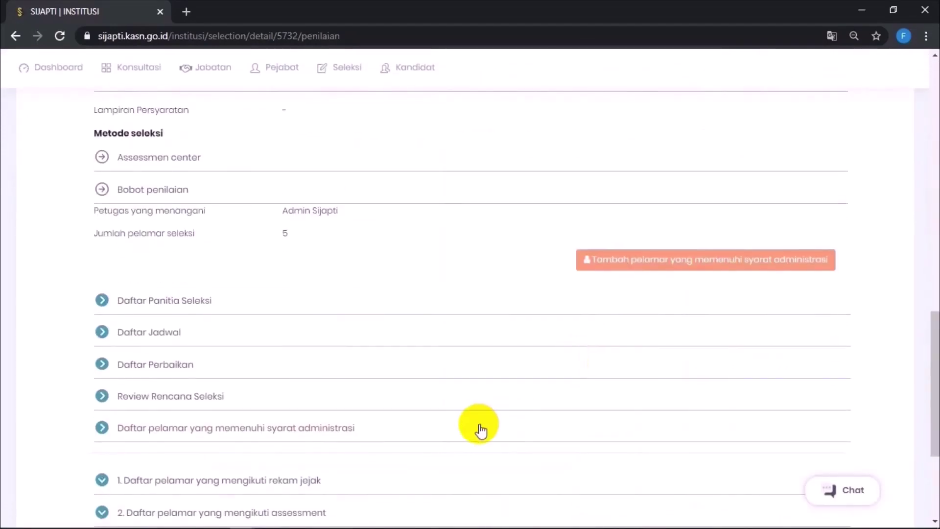
{"action": "left_click", "coordinate": [481, 430]}
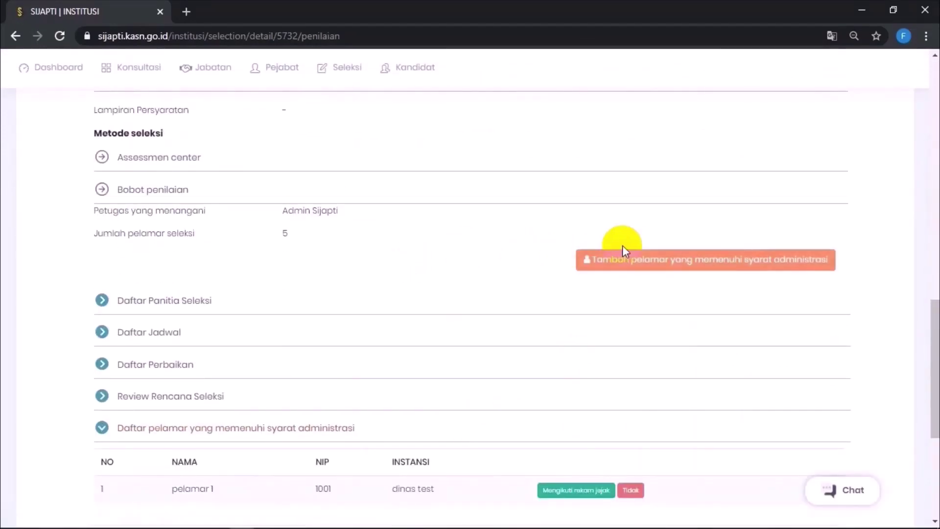
{"action": "left_click", "coordinate": [629, 259]}
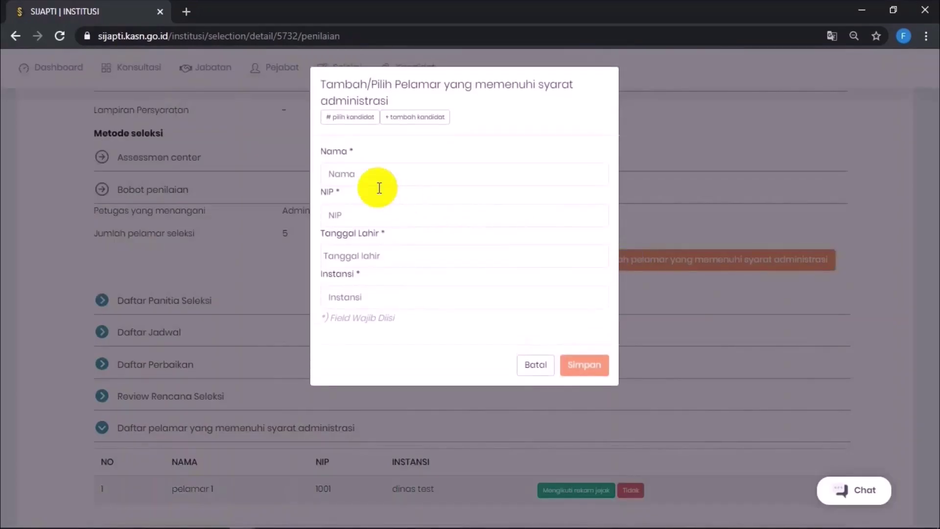
{"action": "left_click", "coordinate": [379, 188]}
{"action": "left_click", "coordinate": [342, 229]}
{"action": "left_click", "coordinate": [582, 369]}
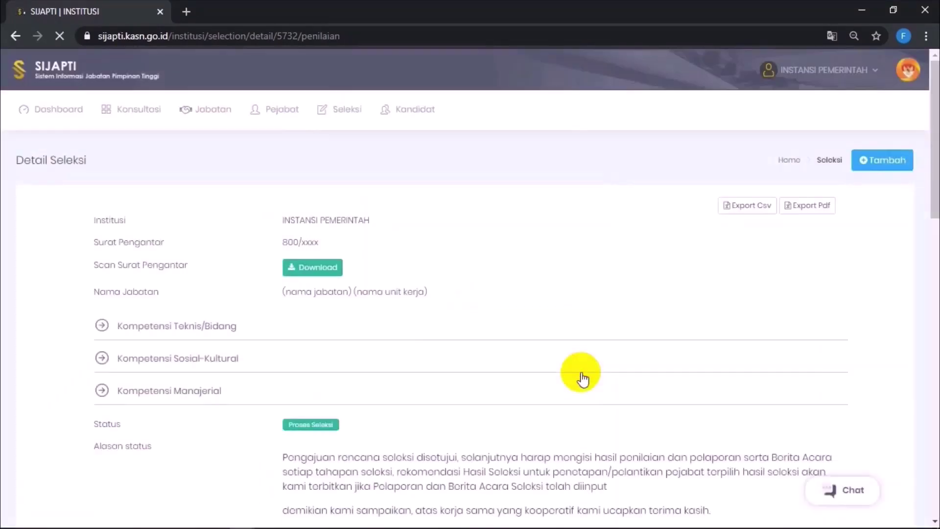
{"action": "scroll", "coordinate": [581, 365], "scroll_direction": "down", "scroll_amount": 15}
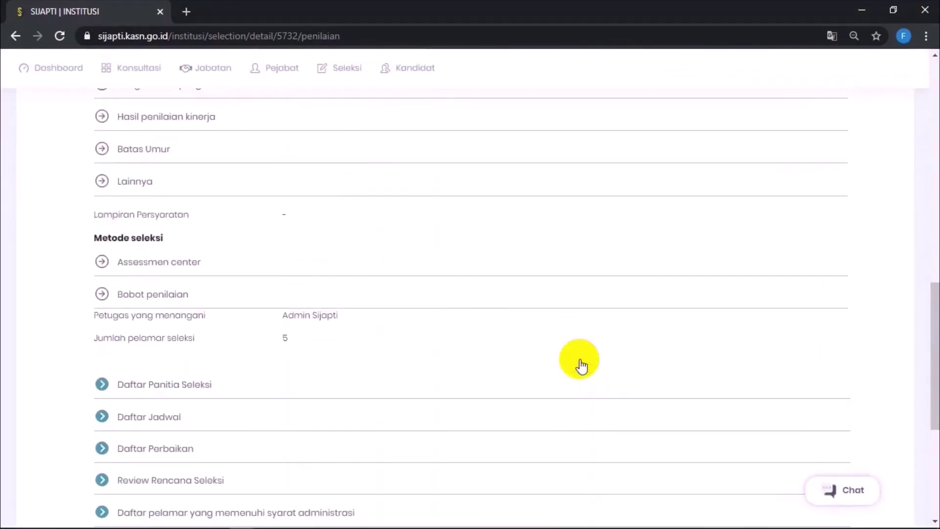
{"action": "scroll", "coordinate": [580, 363], "scroll_direction": "down", "scroll_amount": 1}
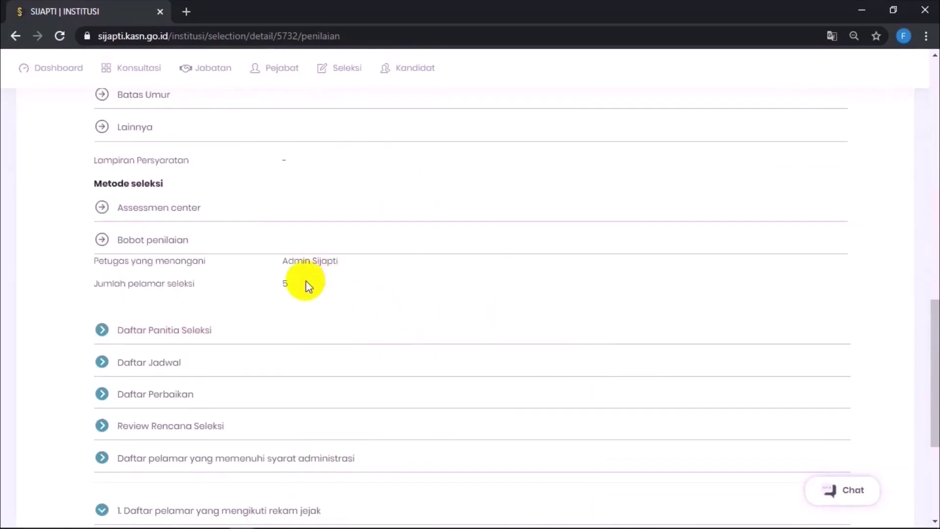
{"action": "scroll", "coordinate": [308, 286], "scroll_direction": "down", "scroll_amount": 4}
{"action": "left_click", "coordinate": [293, 254]}
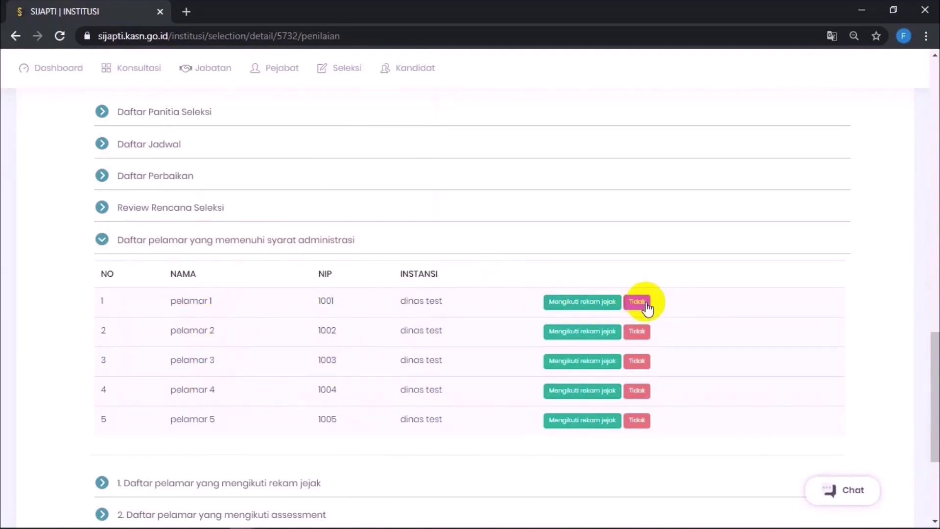
Step: Pass pelamar 1, 2, 3 and 4 on to the rekam jejak stage
{"action": "left_click", "coordinate": [599, 308]}
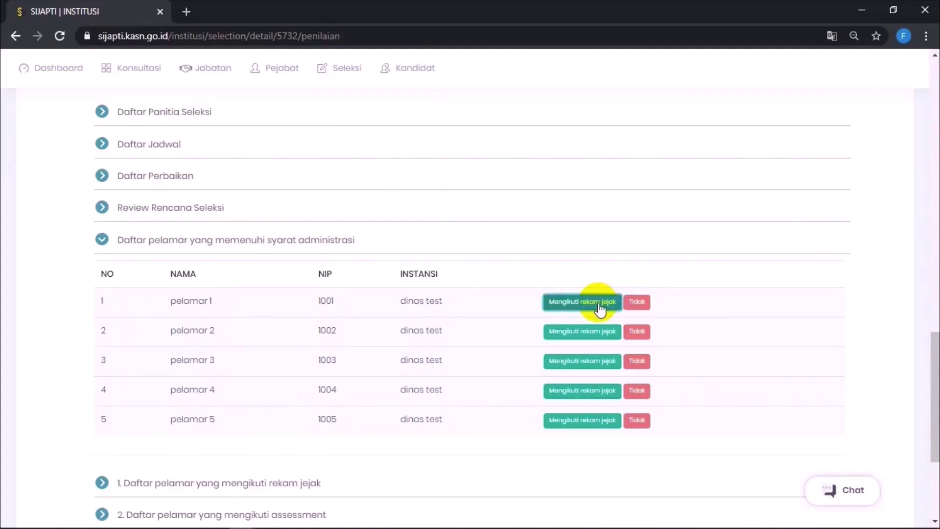
{"action": "scroll", "coordinate": [602, 306], "scroll_direction": "down", "scroll_amount": 3}
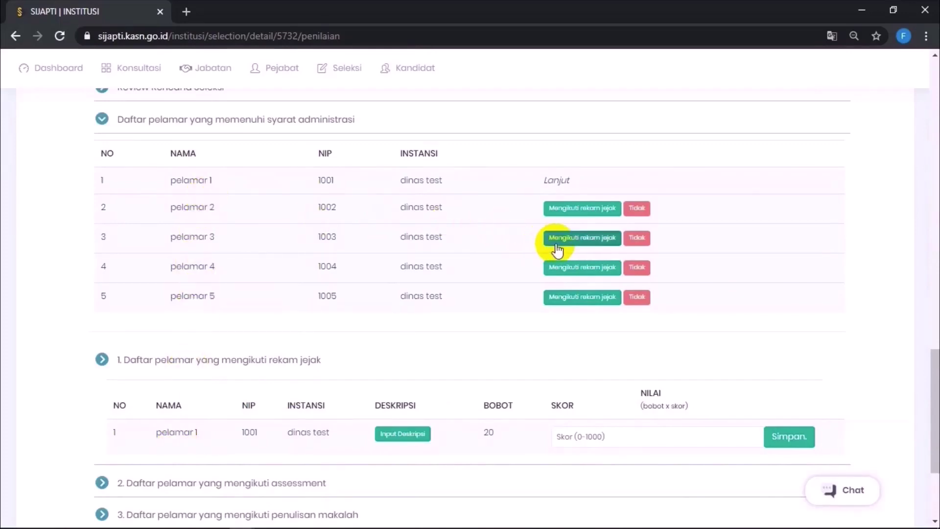
{"action": "left_click", "coordinate": [601, 219]}
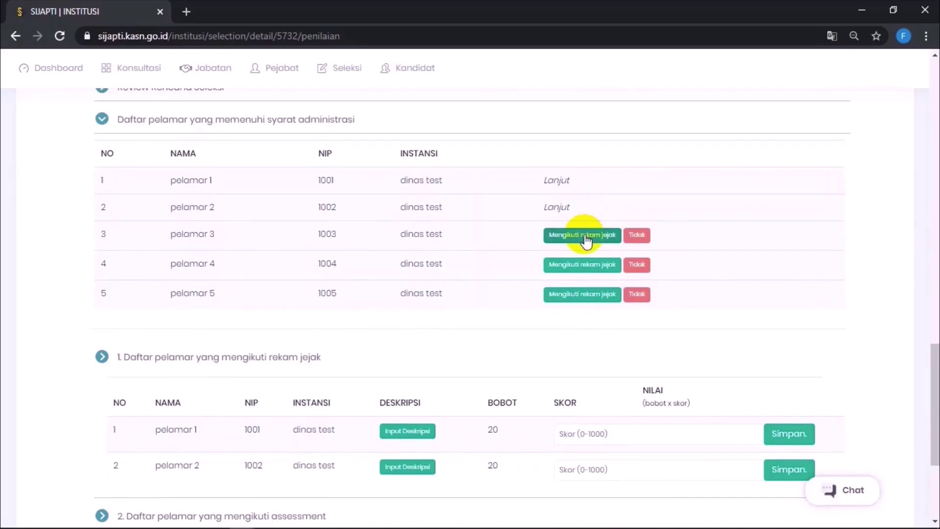
{"action": "left_click", "coordinate": [585, 237]}
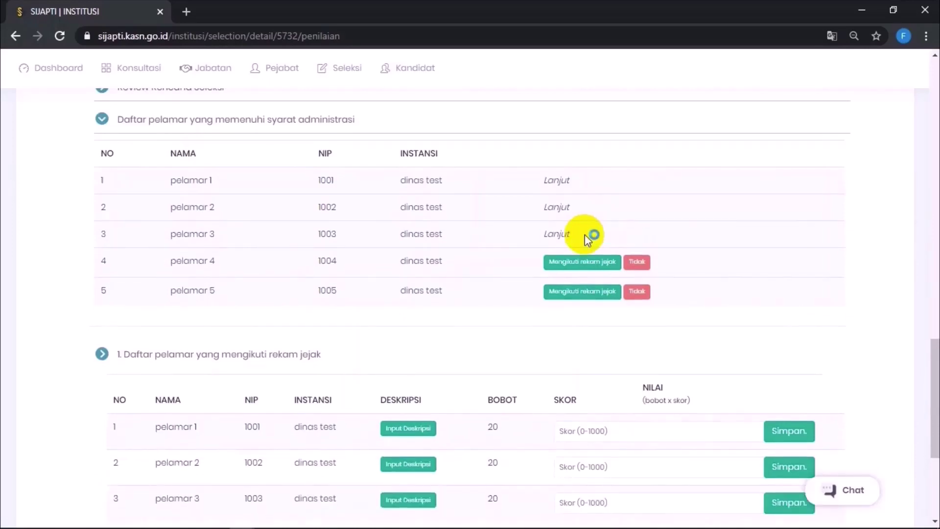
{"action": "left_click", "coordinate": [585, 265]}
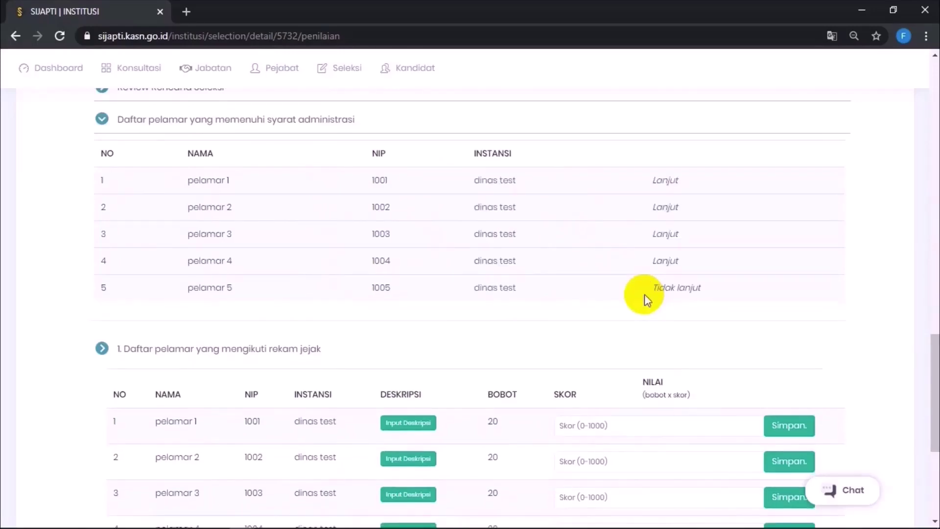
{"action": "scroll", "coordinate": [644, 294], "scroll_direction": "down", "scroll_amount": 3}
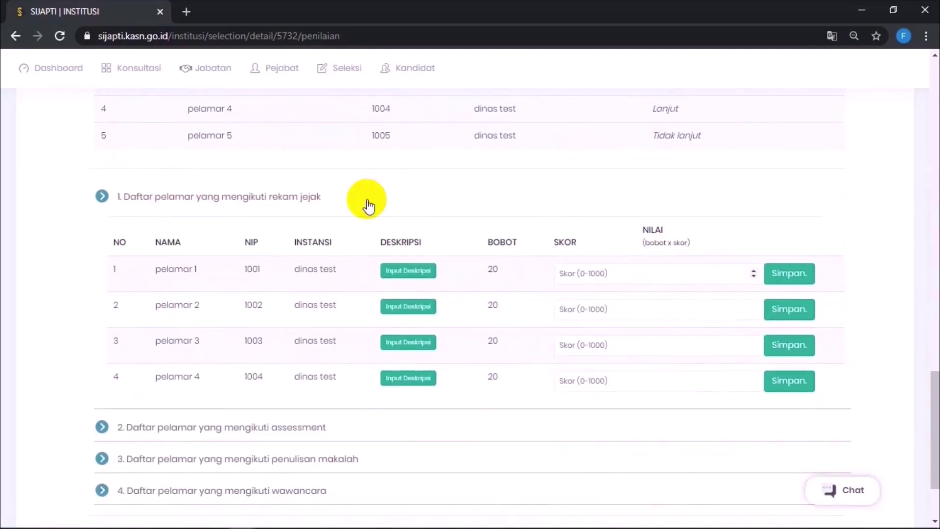
Step: Save track-record scores of 80 for pelamar 1 and 80 for pelamar 2
{"action": "left_click_drag", "start_coordinate": [186, 135], "coordinate": [240, 134]}
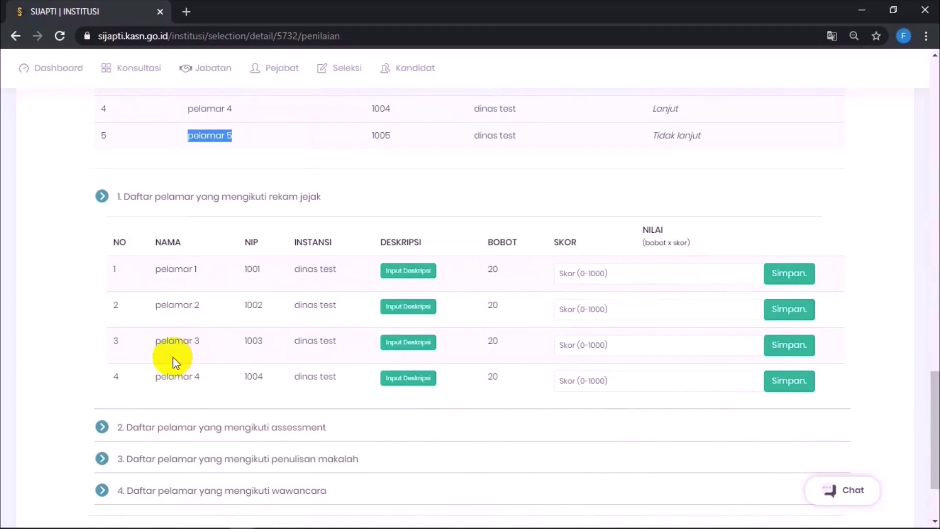
{"action": "left_click", "coordinate": [576, 273]}
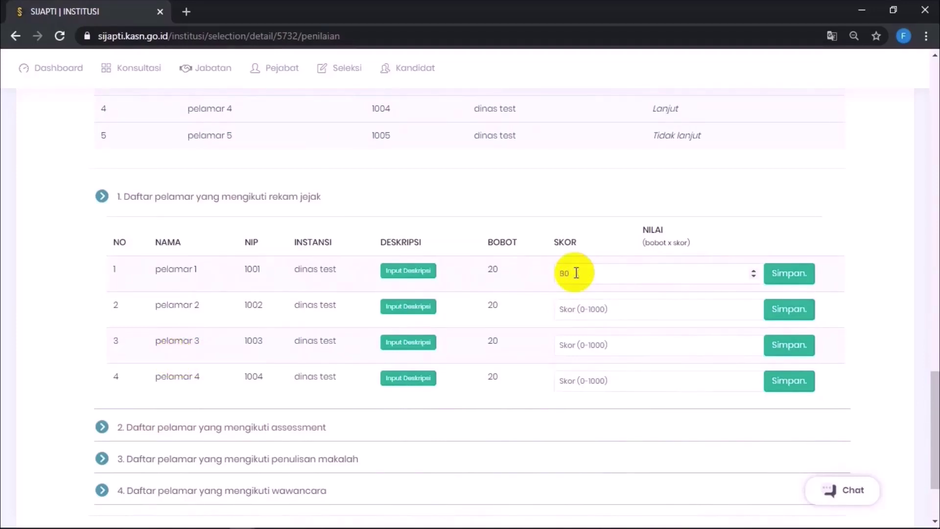
{"action": "type", "text": "80"}
{"action": "left_click", "coordinate": [788, 274]}
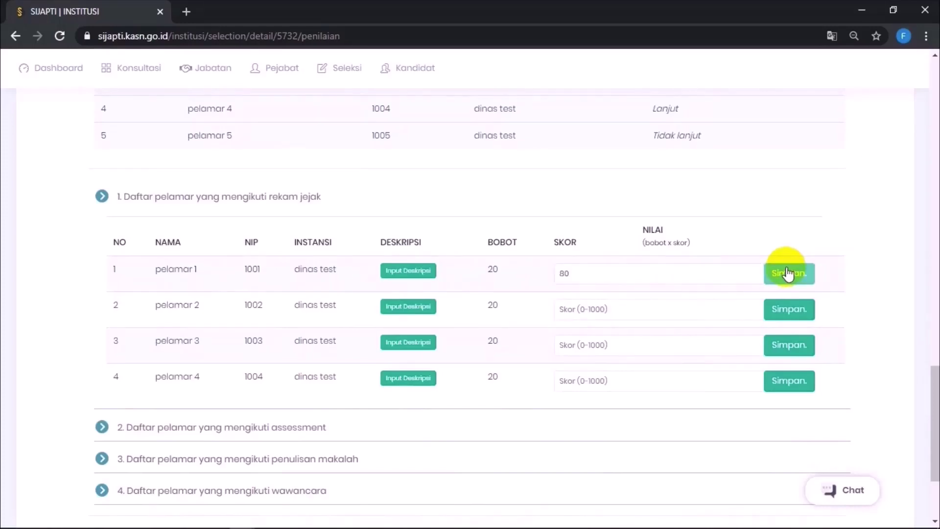
{"action": "left_click", "coordinate": [673, 303]}
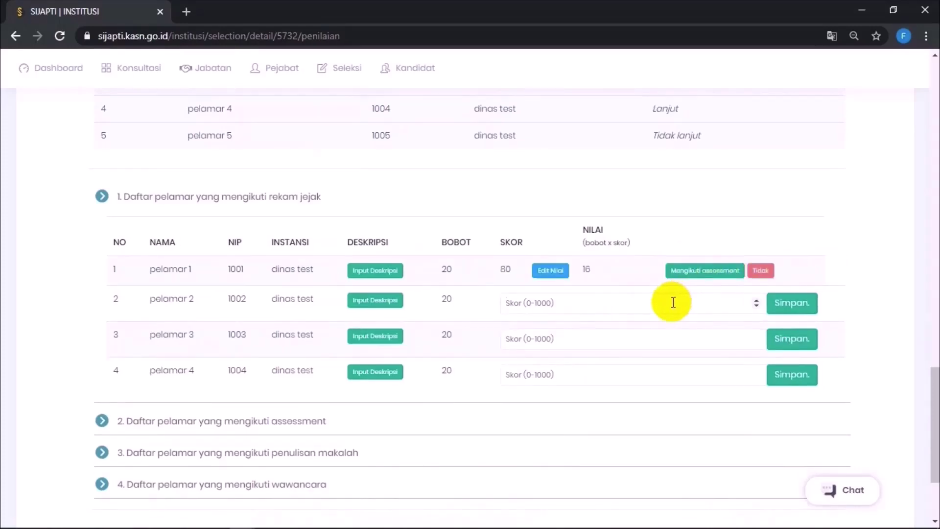
{"action": "type", "text": "80"}
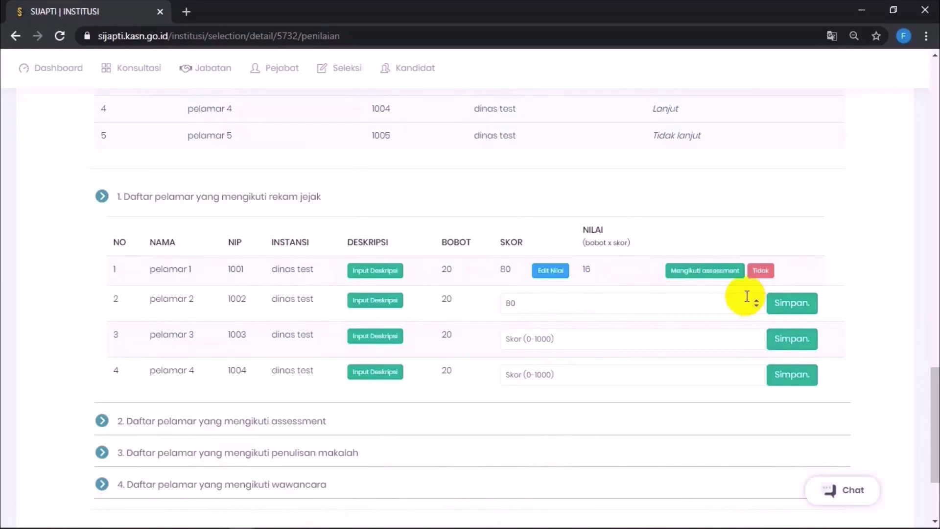
{"action": "left_click", "coordinate": [789, 301]}
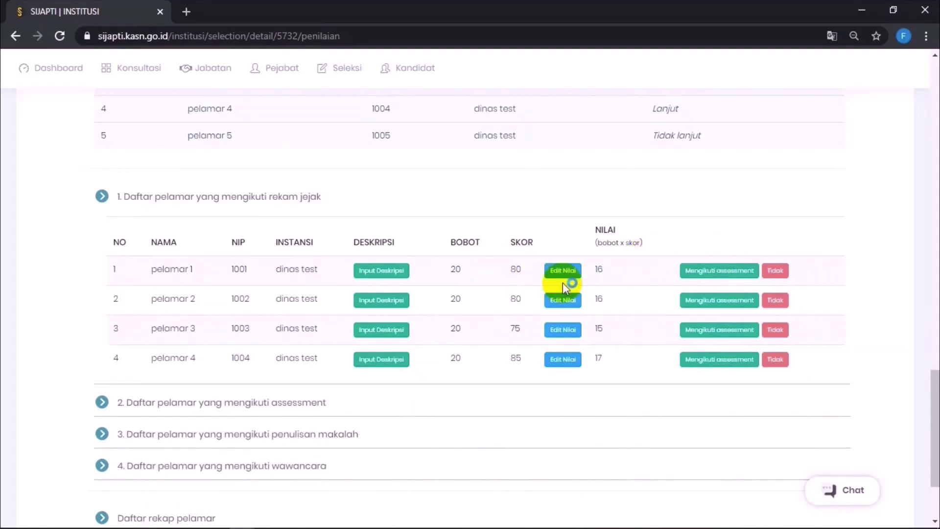
Step: Send pelamar 1 on to the assessment stage and confirm
{"action": "left_click", "coordinate": [704, 270]}
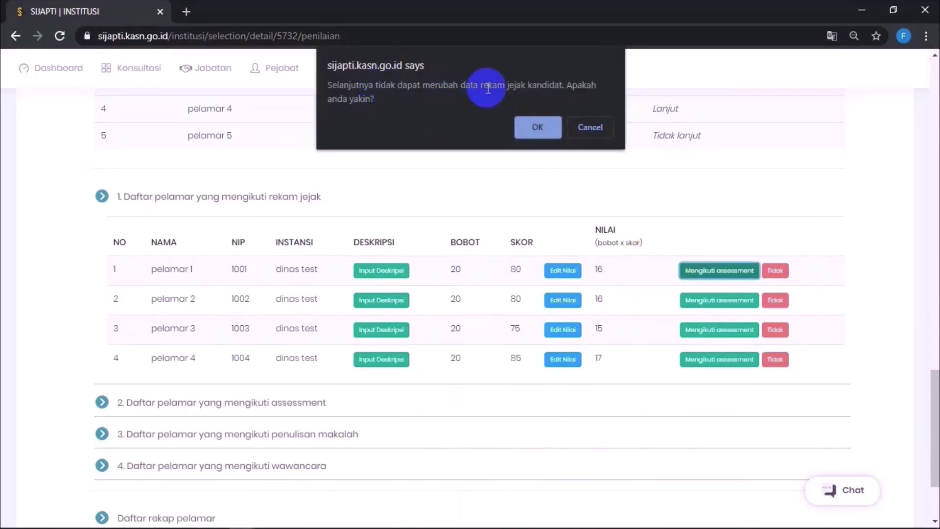
{"action": "left_click", "coordinate": [552, 133]}
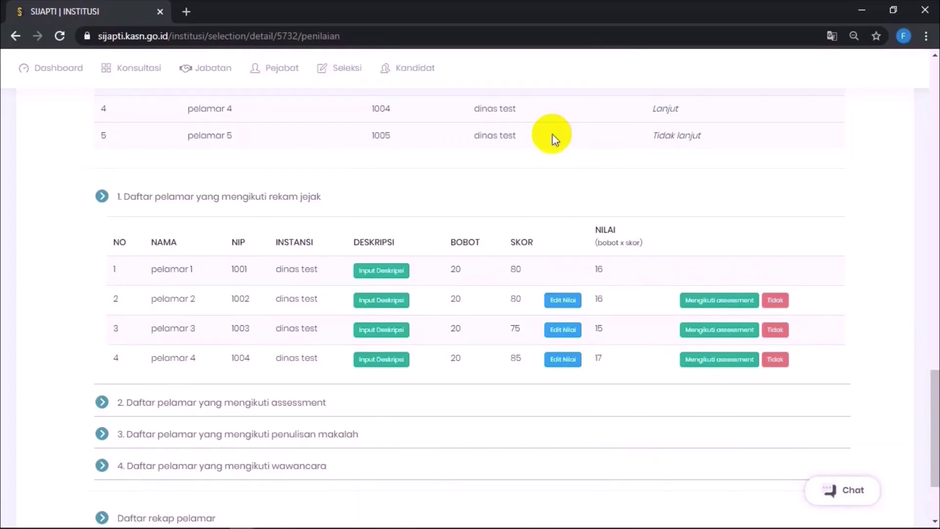
{"action": "scroll", "coordinate": [544, 262], "scroll_direction": "down", "scroll_amount": 3}
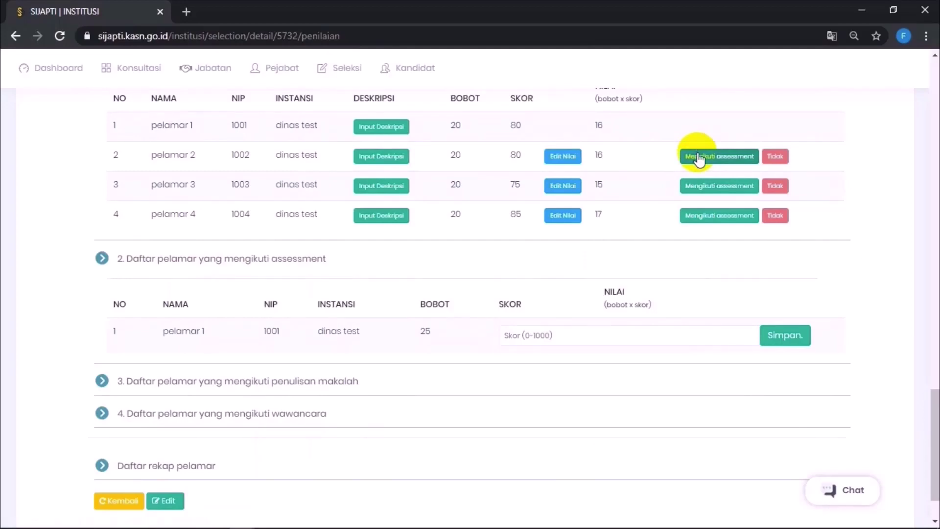
Step: Save assessment scores 70, 77 and 76.5 for pelamar 1, 2 and 3
{"action": "scroll", "coordinate": [627, 224], "scroll_direction": "down", "scroll_amount": 2}
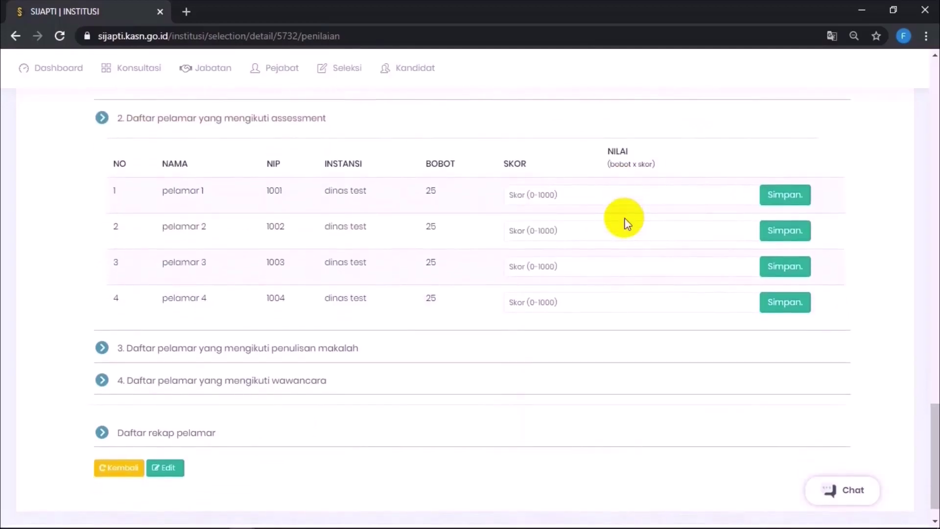
{"action": "left_click", "coordinate": [544, 208]}
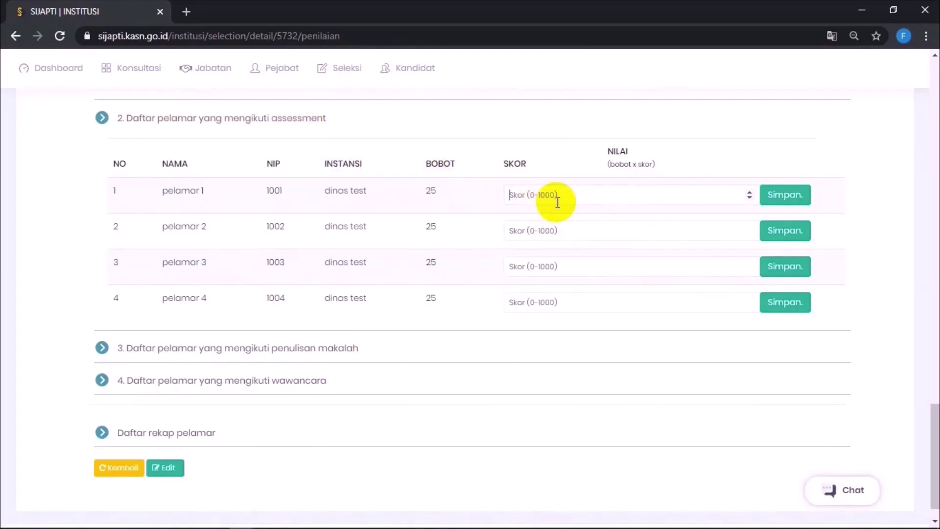
{"action": "type", "text": "70"}
{"action": "left_click", "coordinate": [785, 194]}
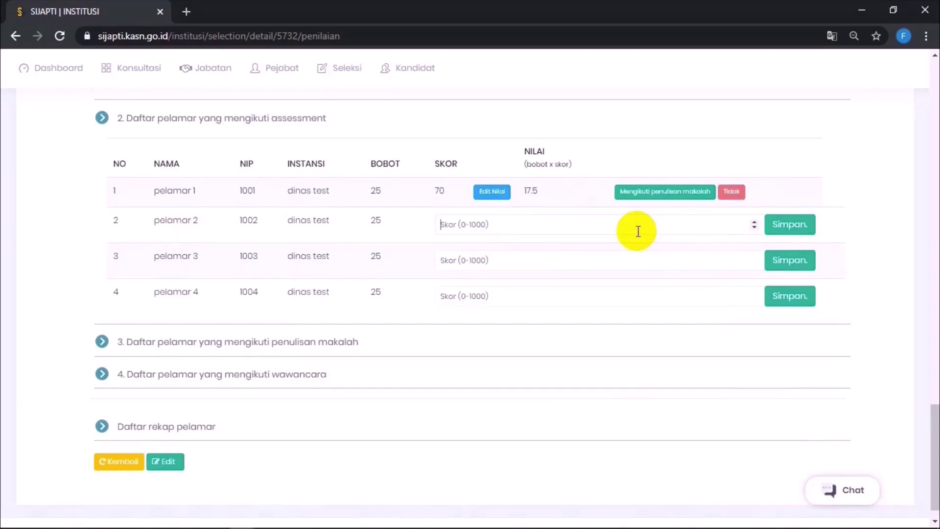
{"action": "left_click", "coordinate": [638, 231]}
{"action": "type", "text": "77"}
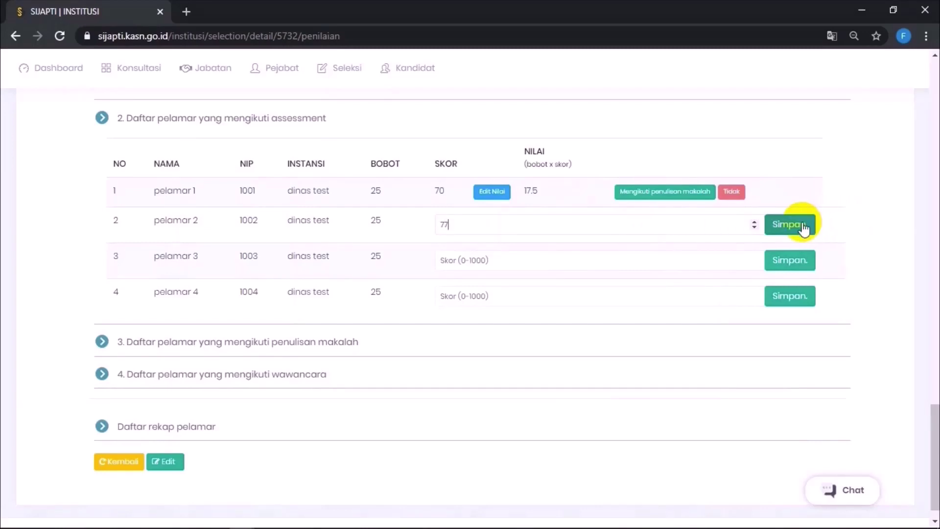
{"action": "left_click", "coordinate": [797, 229]}
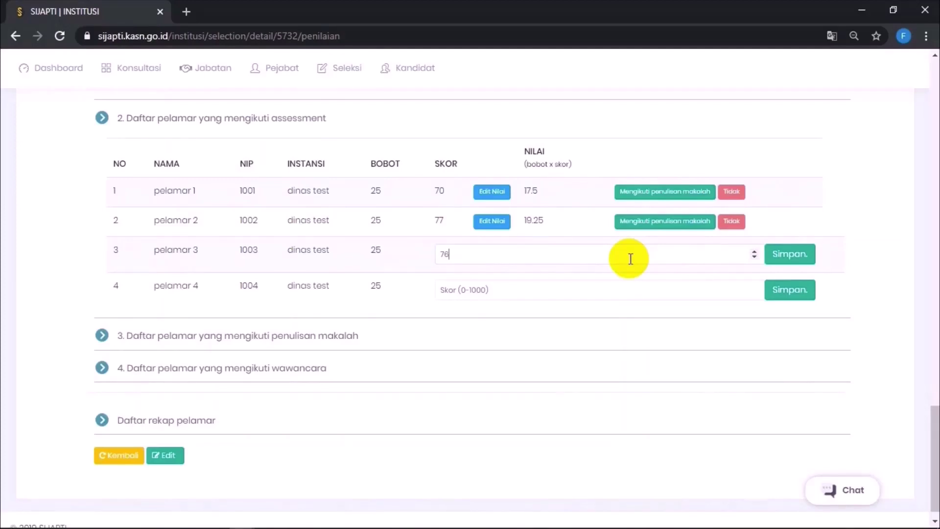
{"action": "left_click", "coordinate": [796, 264]}
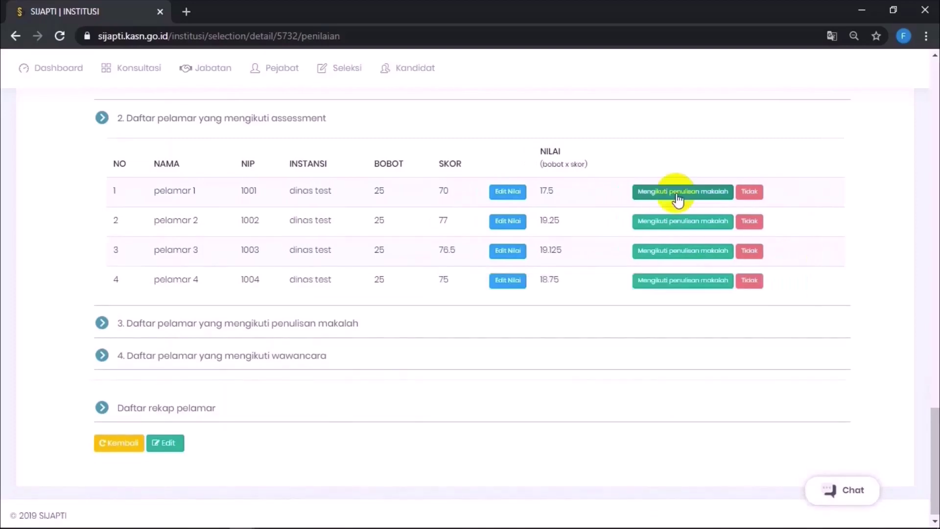
Step: Send pelamar 1 and pelamar 2 on to the paper-writing stage
{"action": "left_click", "coordinate": [678, 192]}
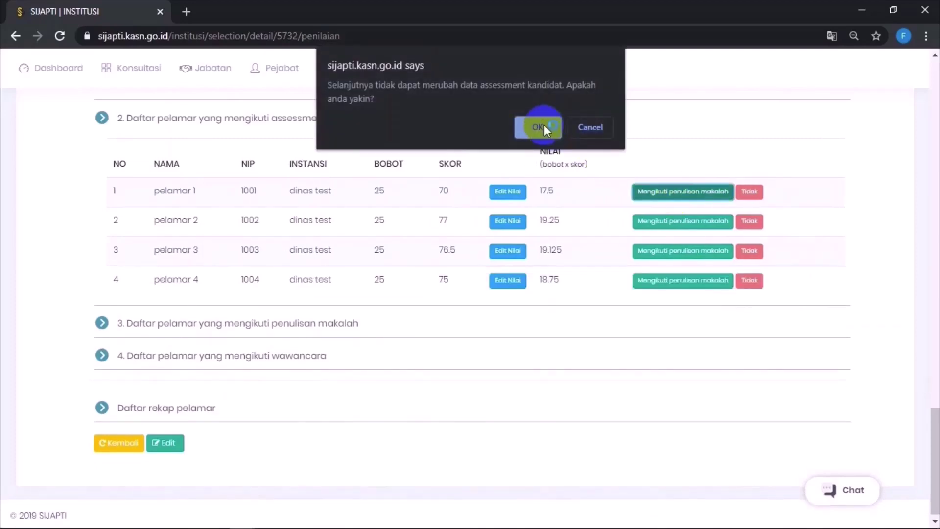
{"action": "left_click", "coordinate": [545, 129]}
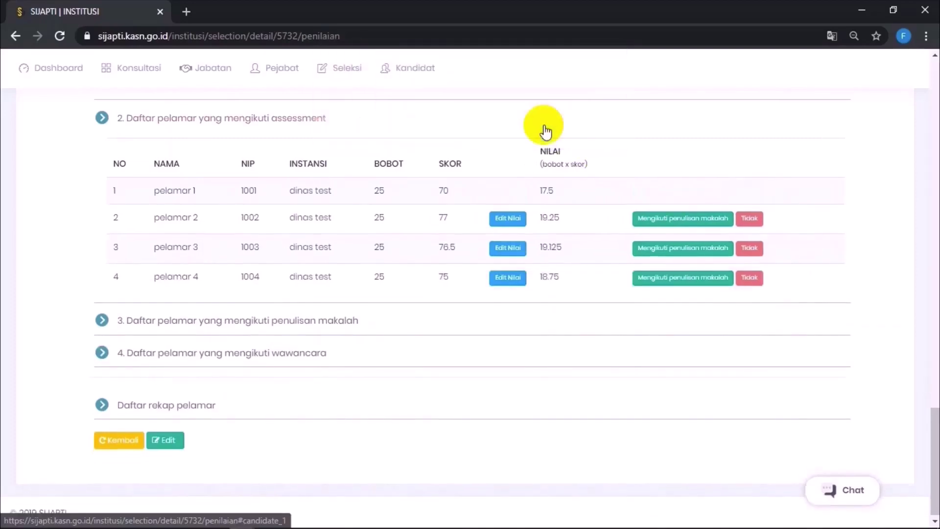
{"action": "left_click", "coordinate": [648, 221]}
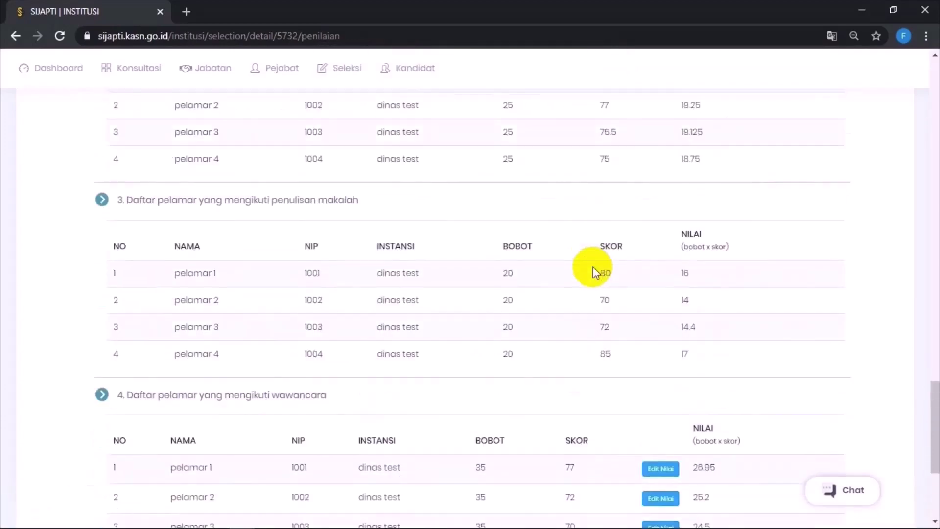
Step: Calculate and save recap totals, ranking pelamar 4 (80.75), pelamar 1 (76.45), pelamar 2 (74.45)
{"action": "scroll", "coordinate": [592, 266], "scroll_direction": "down", "scroll_amount": 5}
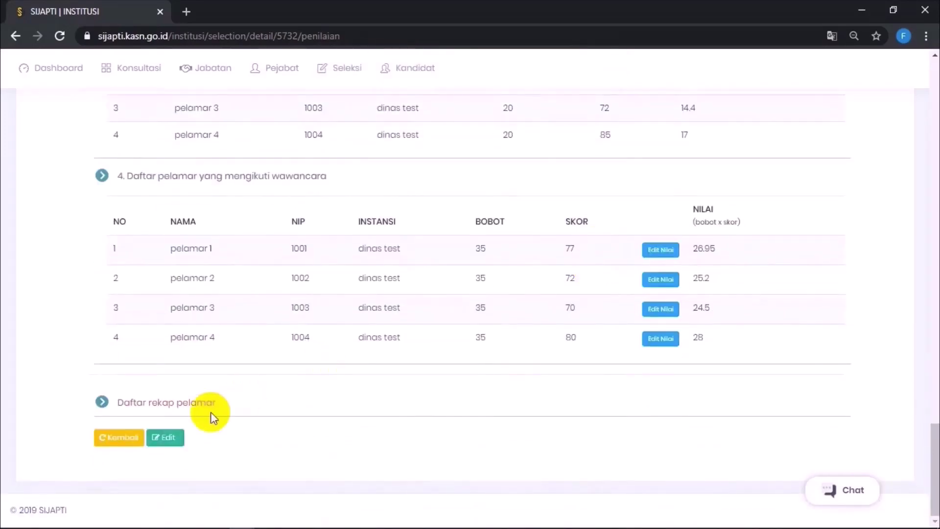
{"action": "left_click", "coordinate": [199, 410]}
{"action": "scroll", "coordinate": [227, 396], "scroll_direction": "down", "scroll_amount": 3}
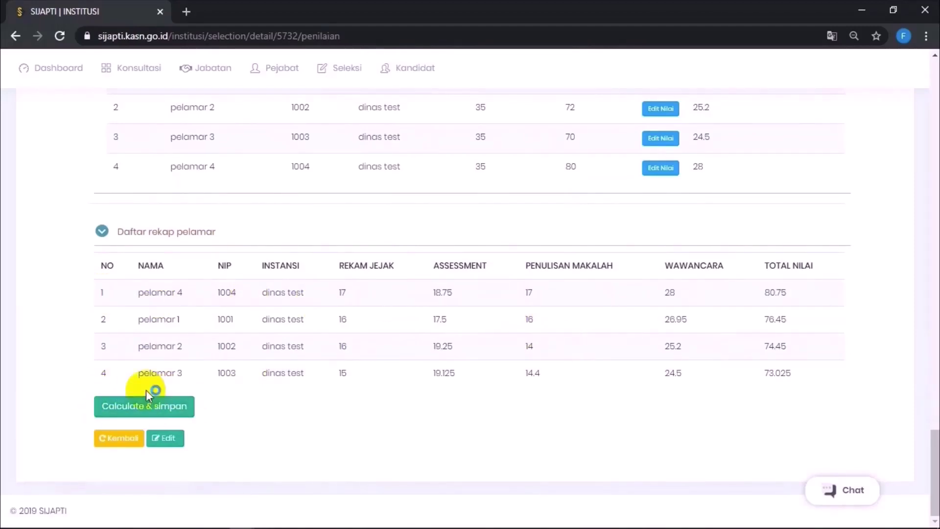
{"action": "left_click", "coordinate": [174, 416]}
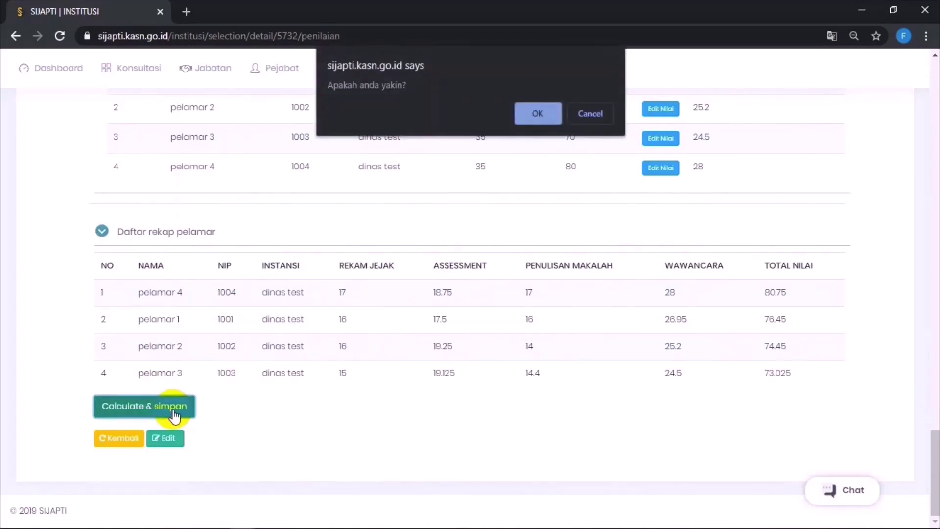
{"action": "left_click_drag", "start_coordinate": [416, 93], "coordinate": [309, 87]}
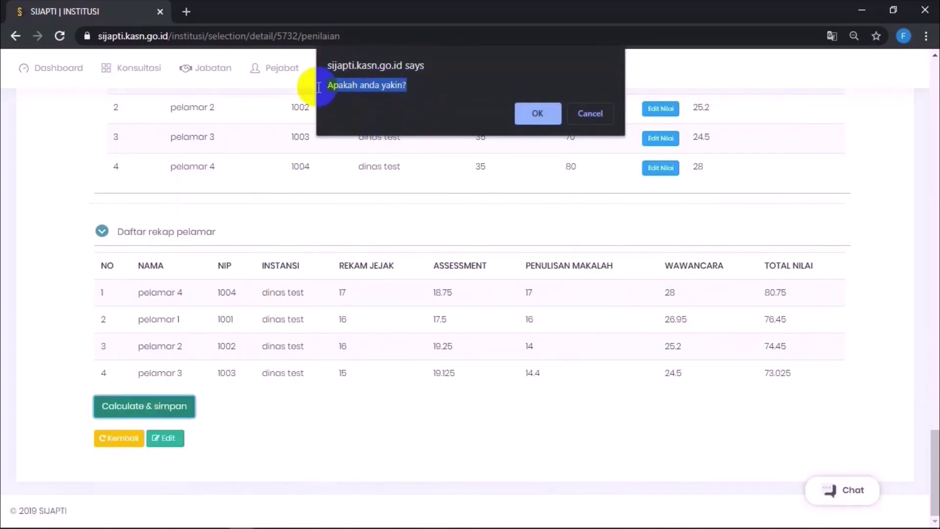
{"action": "left_click", "coordinate": [538, 113]}
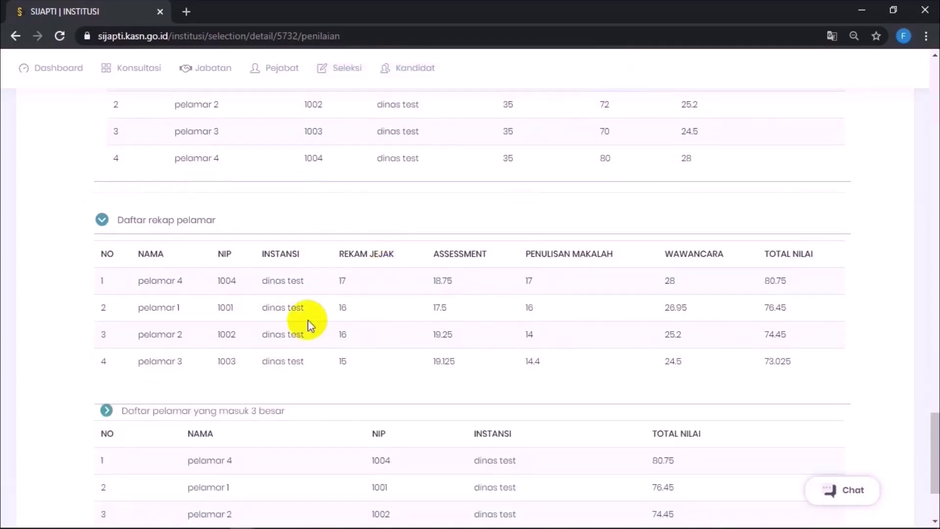
{"action": "scroll", "coordinate": [311, 326], "scroll_direction": "down", "scroll_amount": 3}
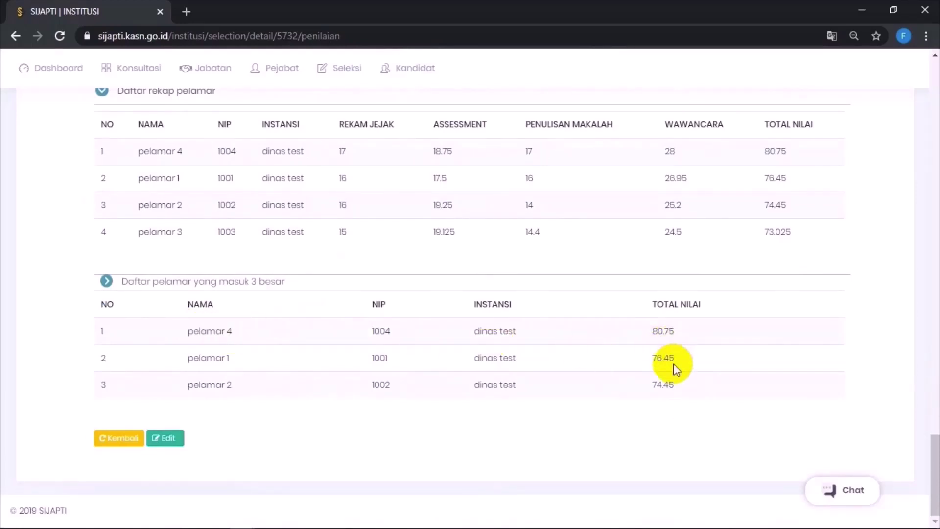
{"action": "scroll", "coordinate": [507, 237], "scroll_direction": "up", "scroll_amount": 20}
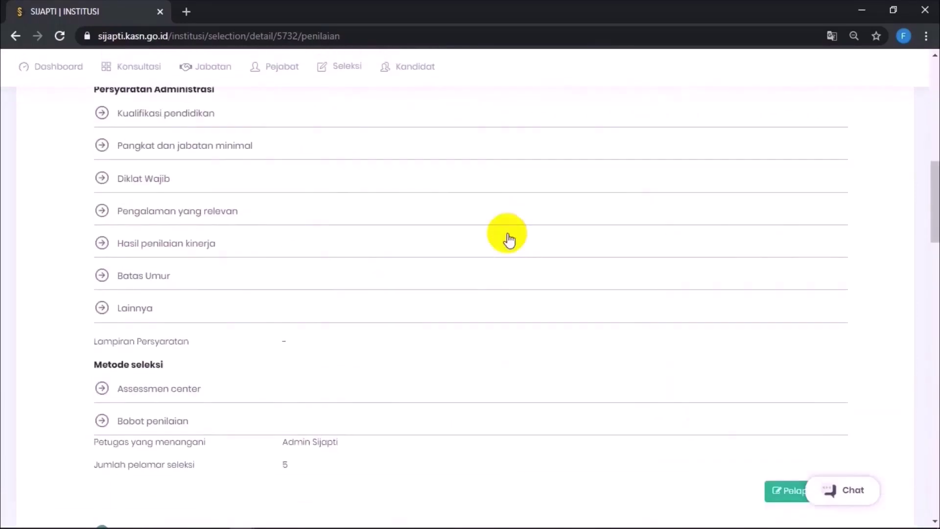
Step: Open the Pelaporan form and paste the report notes into Keterangan
{"action": "scroll", "coordinate": [507, 233], "scroll_direction": "down", "scroll_amount": 6}
{"action": "left_click", "coordinate": [775, 270]}
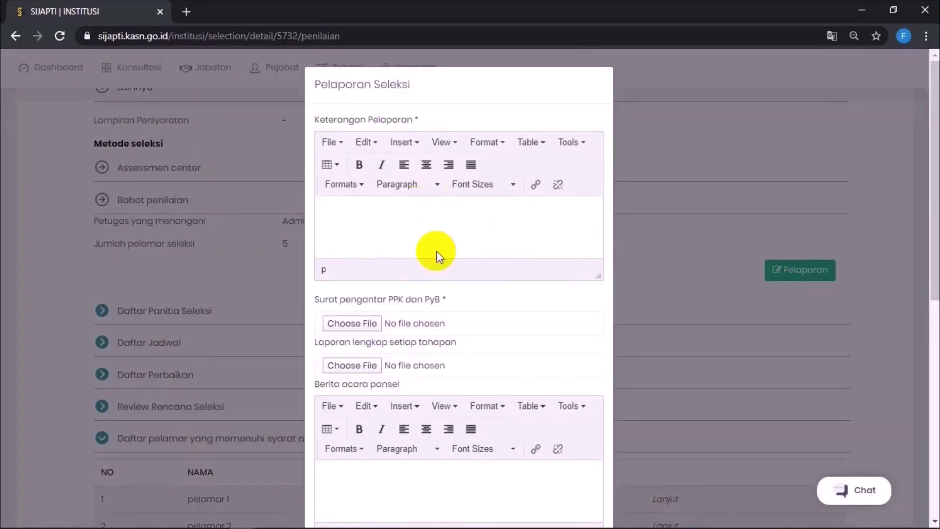
{"action": "scroll", "coordinate": [442, 268], "scroll_direction": "down", "scroll_amount": 8}
{"action": "scroll", "coordinate": [444, 274], "scroll_direction": "up", "scroll_amount": 9}
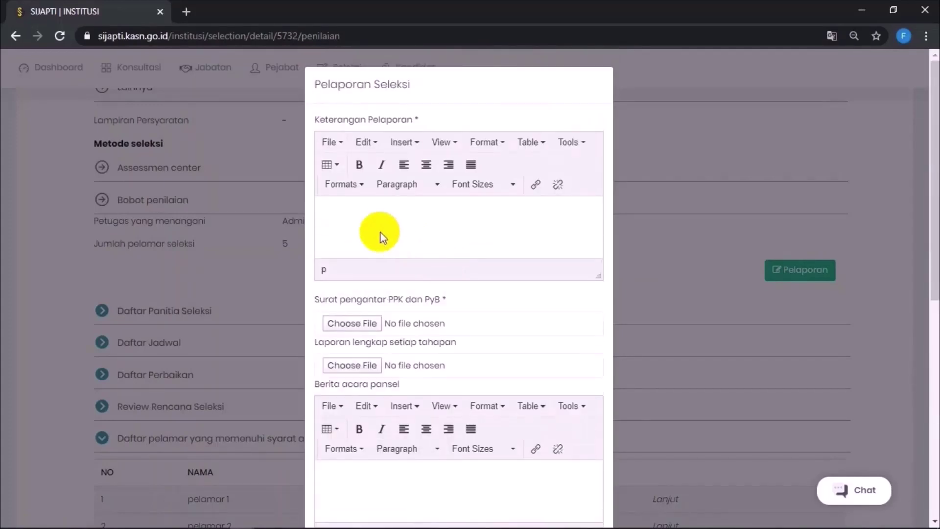
{"action": "left_click", "coordinate": [375, 230]}
{"action": "type", "text": "Telampir pengantar hasil seleksi"}
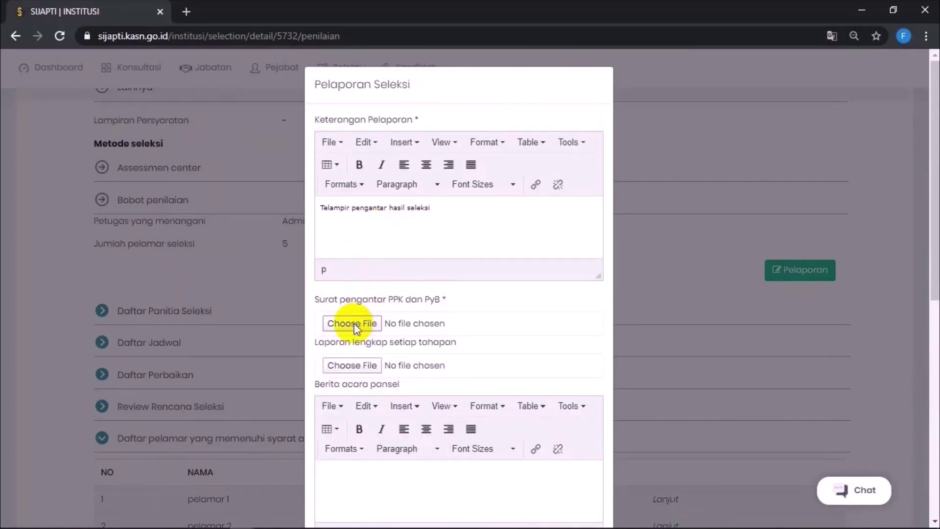
Step: Attach CONTOH PENGANTAR HASIL as the cover letter and CONTOH LAPORAN LENGKAP as the full stage report
{"action": "left_click", "coordinate": [354, 324]}
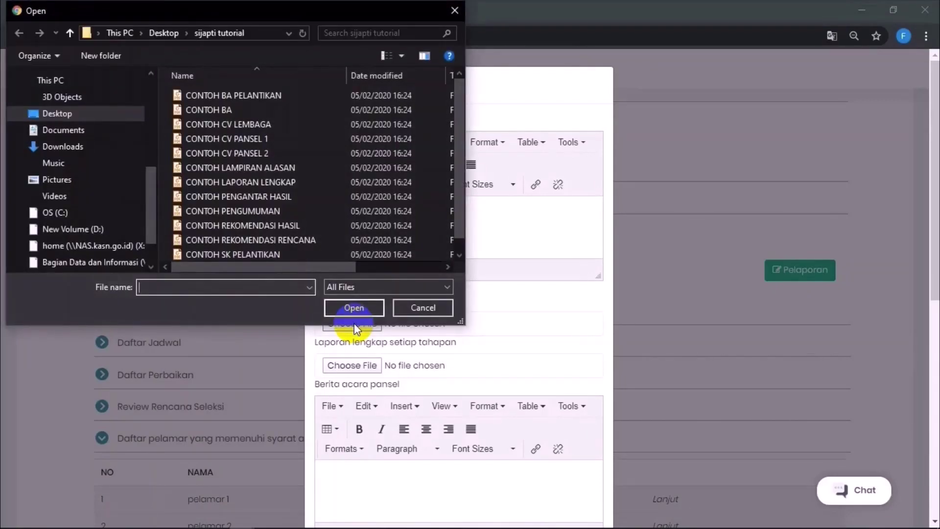
{"action": "scroll", "coordinate": [279, 142], "scroll_direction": "down", "scroll_amount": 1}
{"action": "left_click", "coordinate": [280, 182]}
{"action": "left_click", "coordinate": [353, 307]}
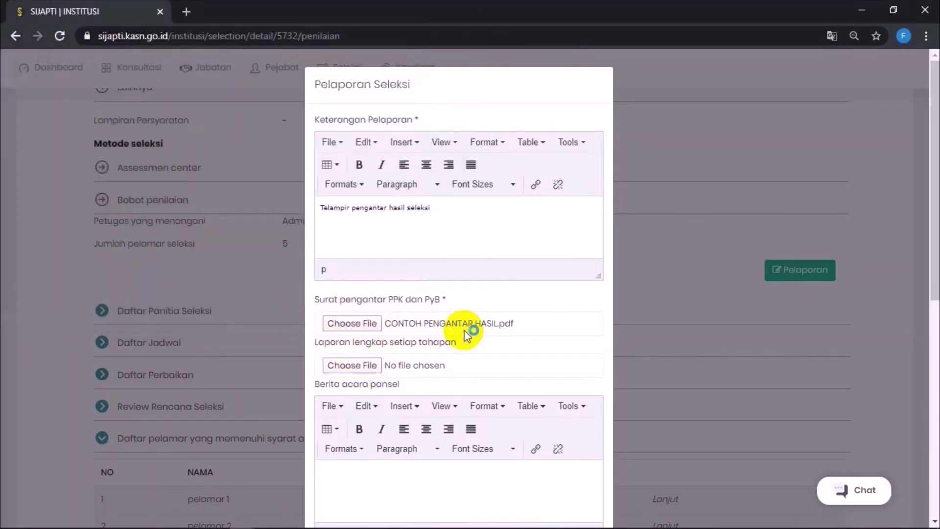
{"action": "left_click_drag", "start_coordinate": [467, 336], "coordinate": [313, 347]}
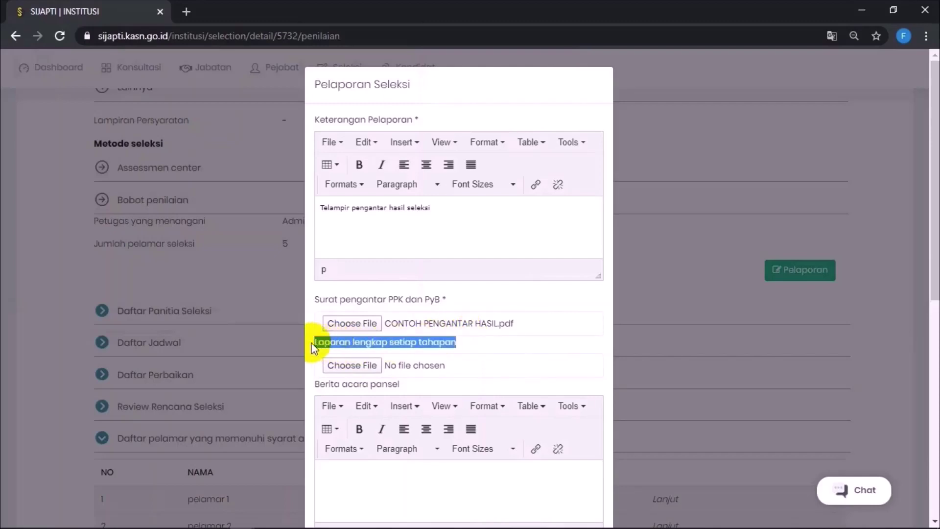
{"action": "left_click", "coordinate": [354, 365]}
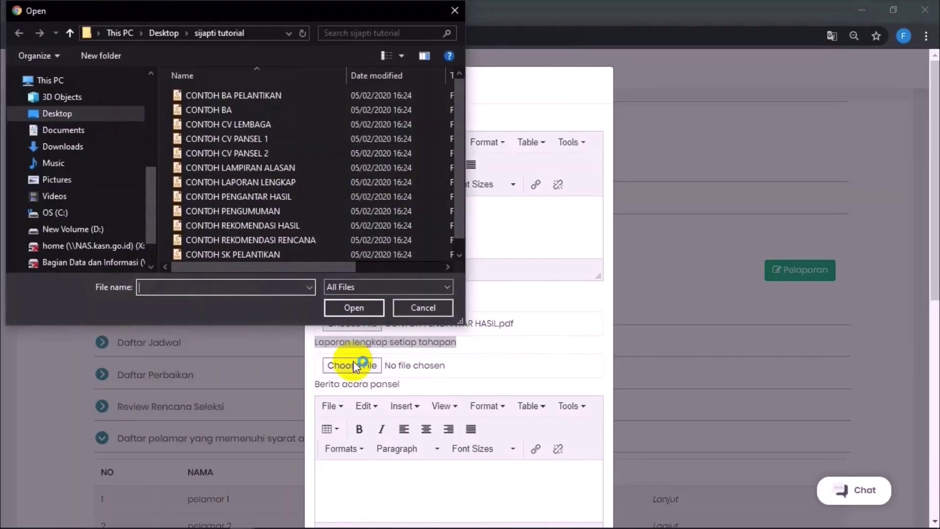
{"action": "left_click", "coordinate": [278, 179]}
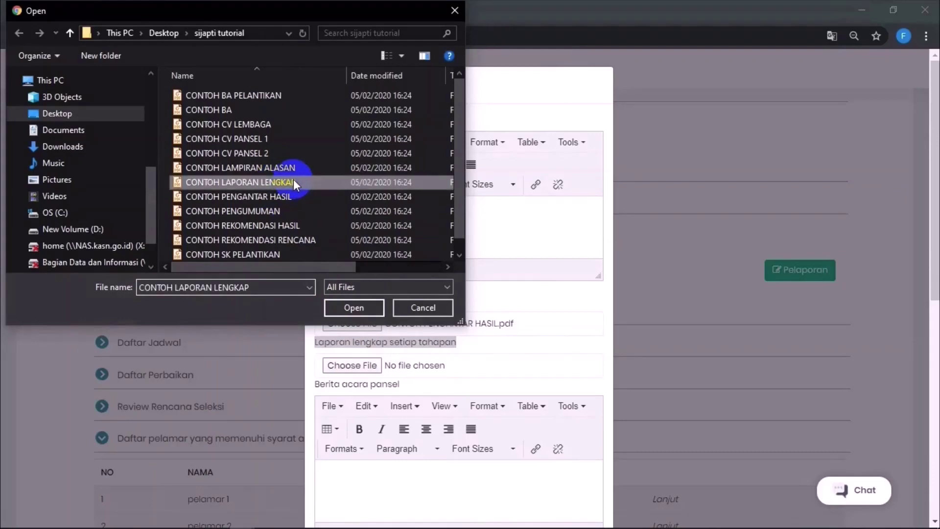
{"action": "left_click", "coordinate": [347, 305]}
Step: Enter the Berita acara minutes text and attach CONTOH BA.pdf as its file
{"action": "scroll", "coordinate": [348, 304], "scroll_direction": "down", "scroll_amount": 3}
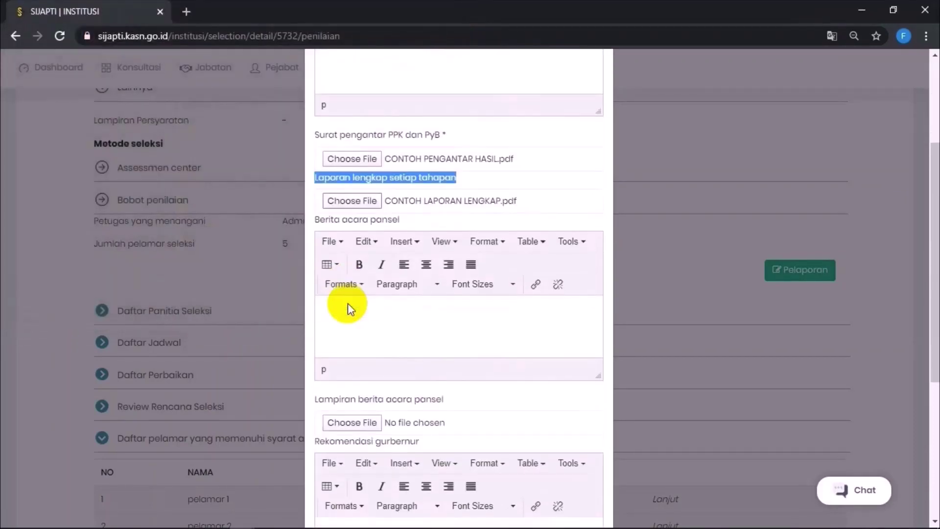
{"action": "left_click", "coordinate": [349, 303]}
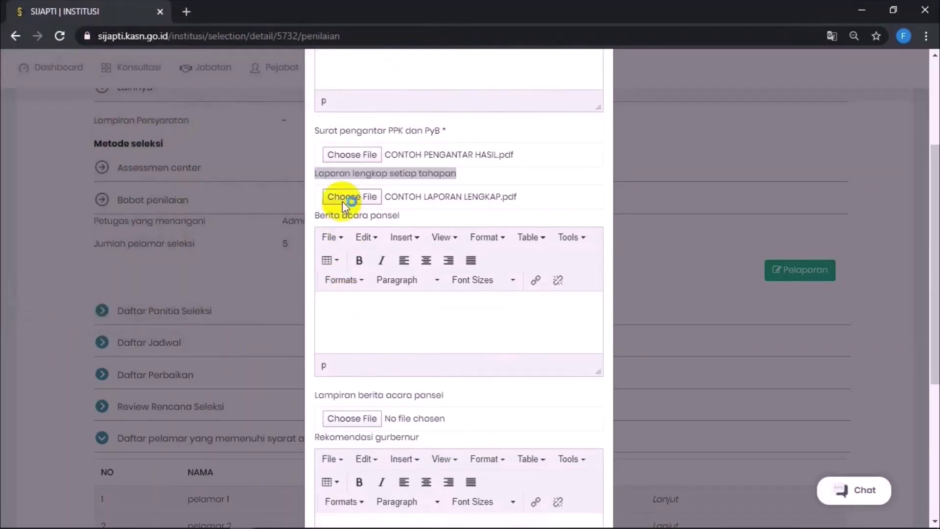
{"action": "type", "text": "Berita Acara"}
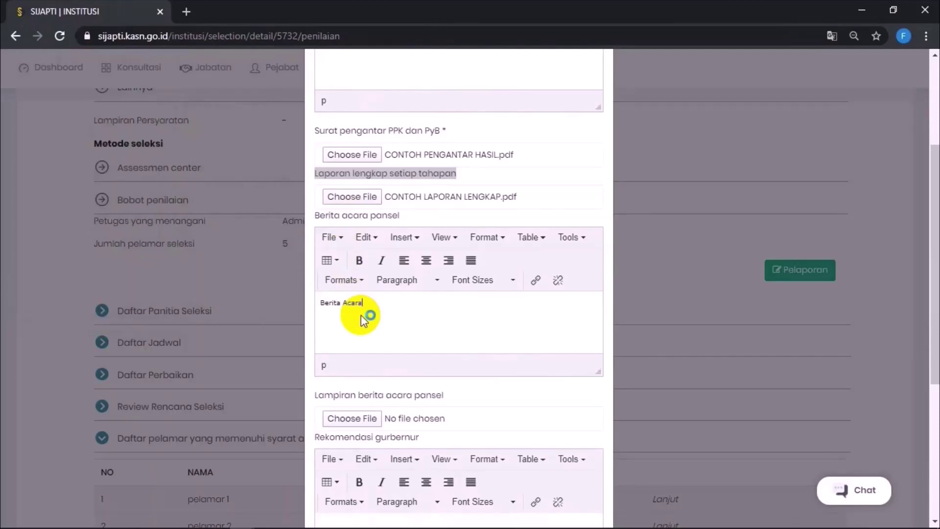
{"action": "left_click", "coordinate": [367, 420]}
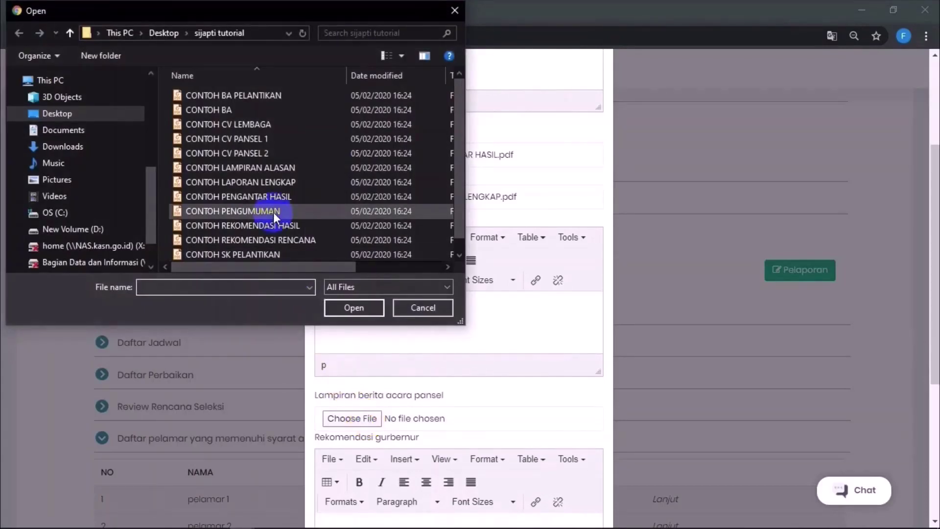
{"action": "left_click", "coordinate": [212, 107]}
{"action": "left_click", "coordinate": [355, 308]}
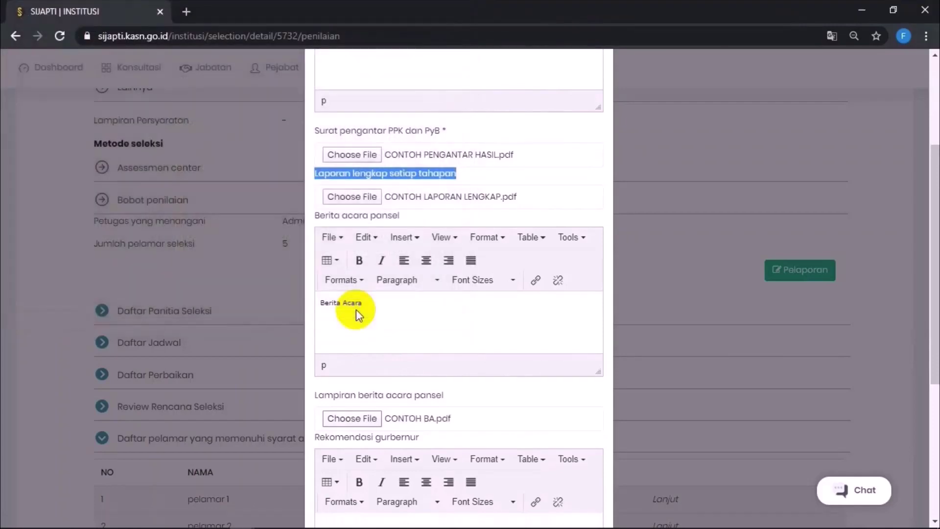
Step: Paste the governor recommendation, tick the data-accuracy declaration, and submit the report
{"action": "scroll", "coordinate": [356, 310], "scroll_direction": "down", "scroll_amount": 4}
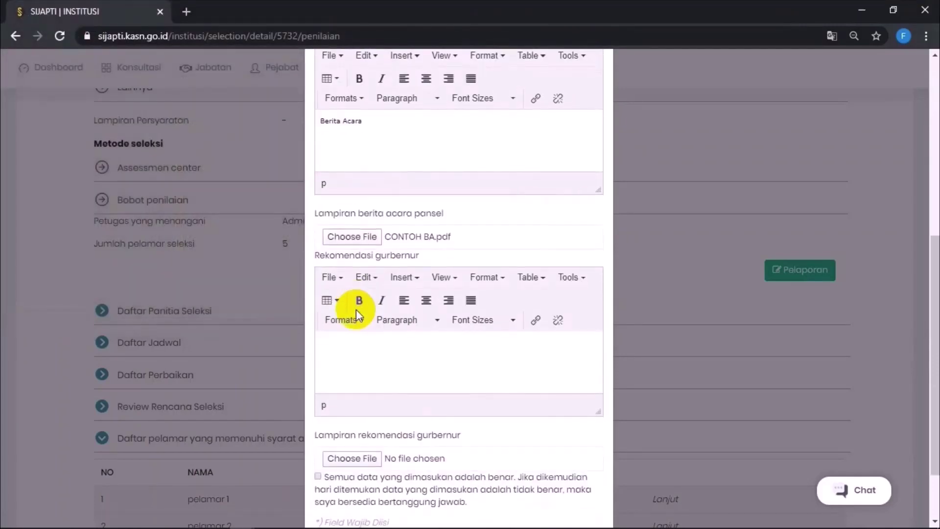
{"action": "left_click", "coordinate": [383, 375]}
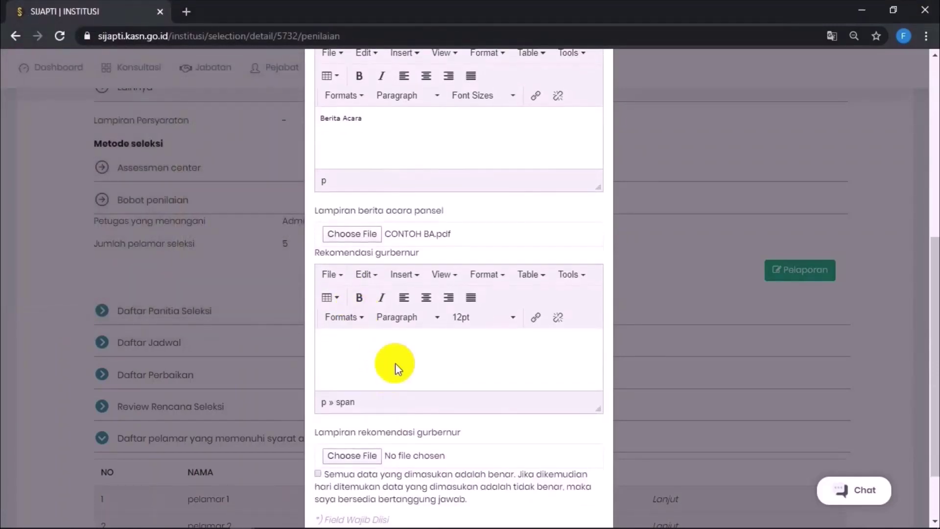
{"action": "type", "text": "rekomendasi gubernur di lampirkan untuk seleksi jabatan Sekretaris Daerah Kabupaten/Kota (atau case tertentu)"}
{"action": "scroll", "coordinate": [395, 421], "scroll_direction": "down", "scroll_amount": 1}
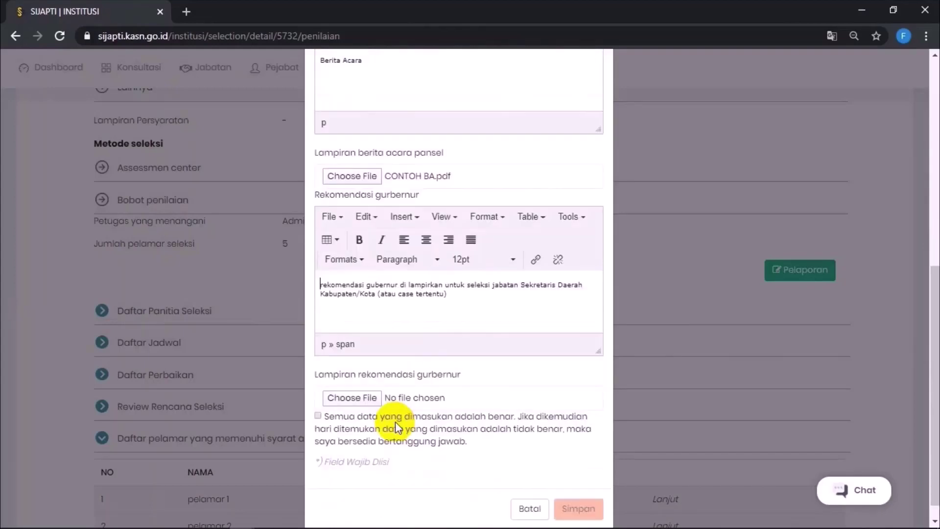
{"action": "scroll", "coordinate": [395, 421], "scroll_direction": "down", "scroll_amount": 1}
{"action": "left_click", "coordinate": [318, 399]}
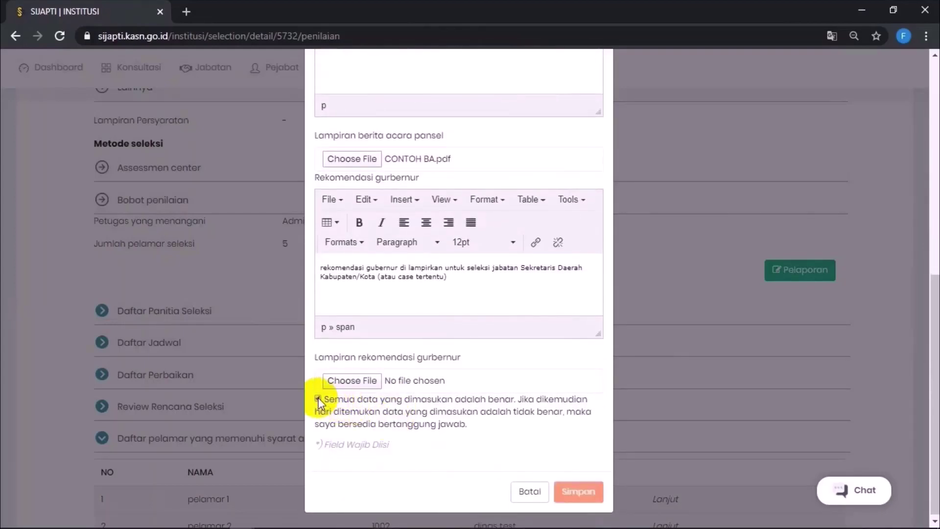
{"action": "left_click", "coordinate": [579, 492]}
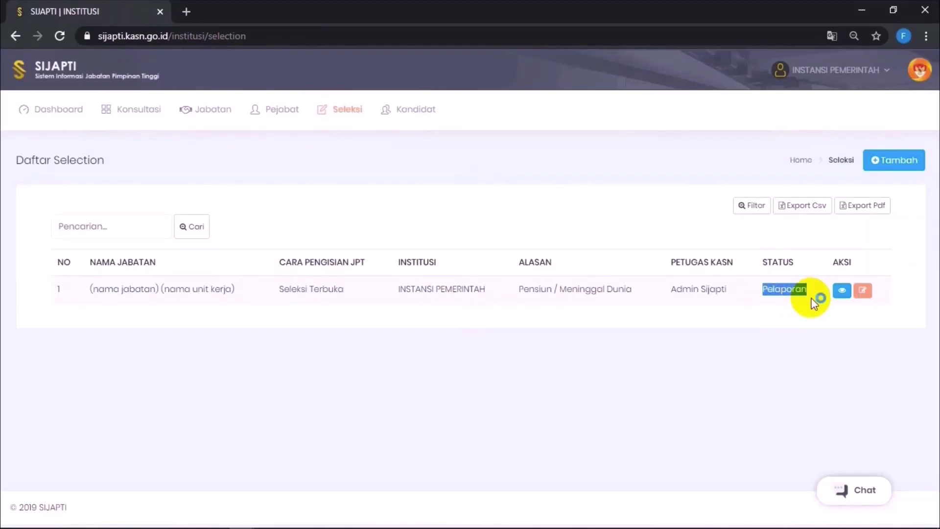
{"action": "left_click_drag", "start_coordinate": [713, 289], "coordinate": [813, 290]}
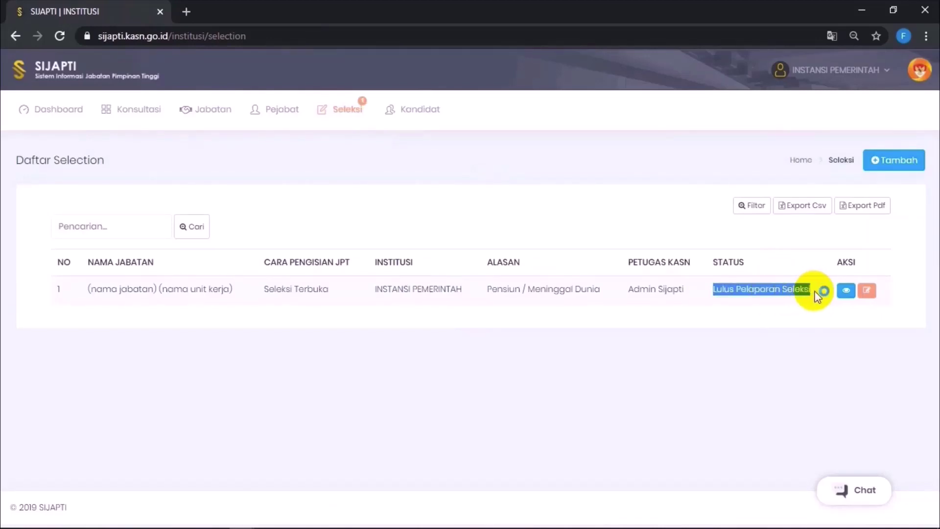
{"action": "left_click", "coordinate": [846, 291]}
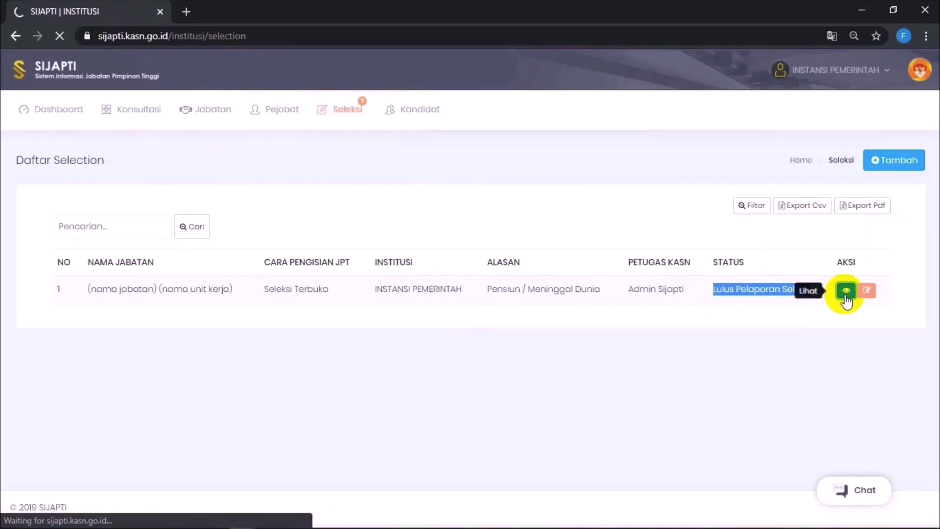
{"action": "scroll", "coordinate": [372, 377], "scroll_direction": "down", "scroll_amount": 1}
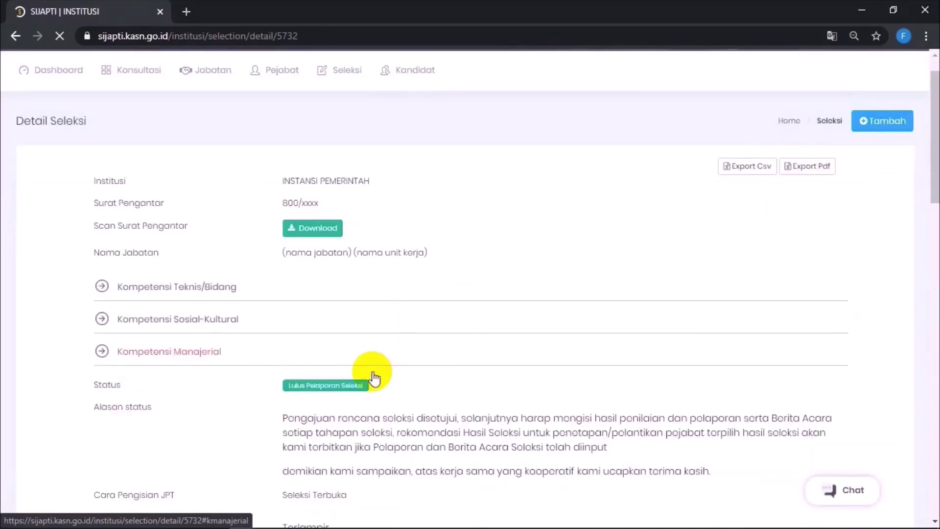
{"action": "scroll", "coordinate": [373, 377], "scroll_direction": "down", "scroll_amount": 20}
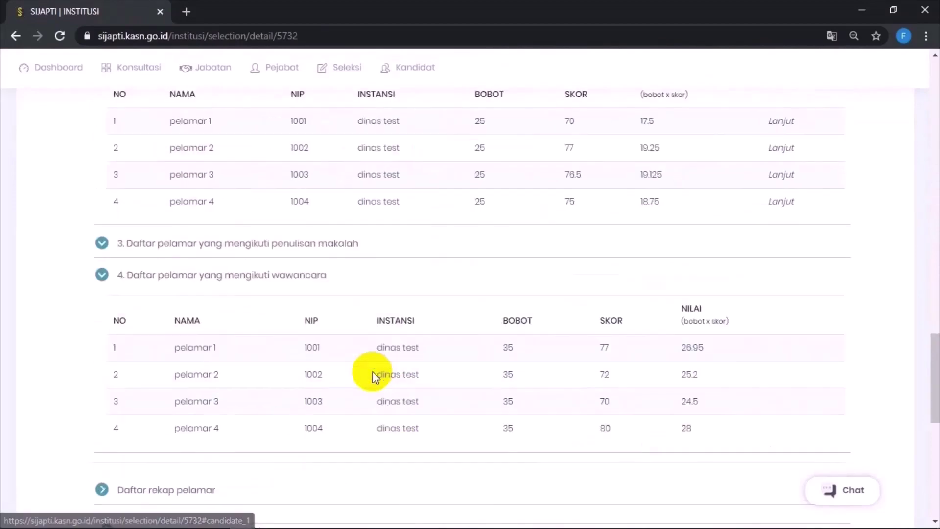
{"action": "scroll", "coordinate": [373, 377], "scroll_direction": "down", "scroll_amount": 9}
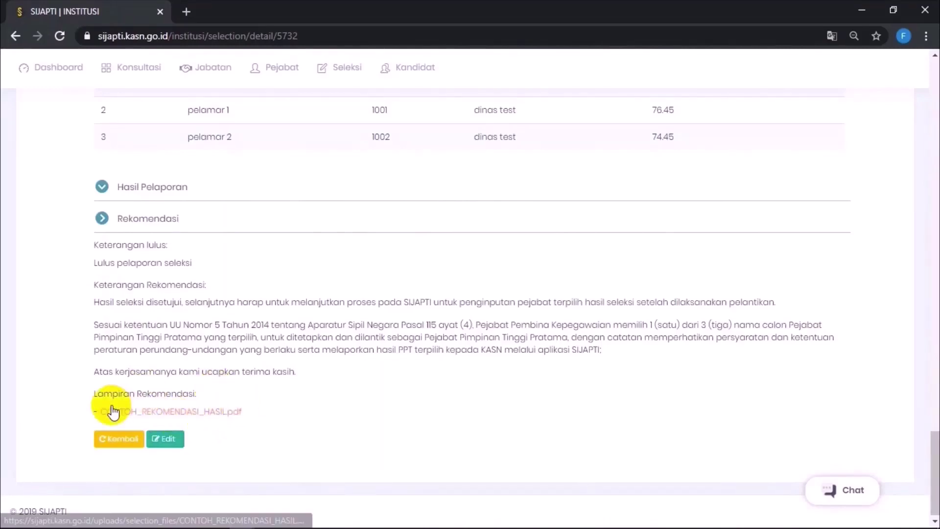
{"action": "scroll", "coordinate": [398, 296], "scroll_direction": "up", "scroll_amount": 15}
{"action": "scroll", "coordinate": [401, 298], "scroll_direction": "down", "scroll_amount": 5}
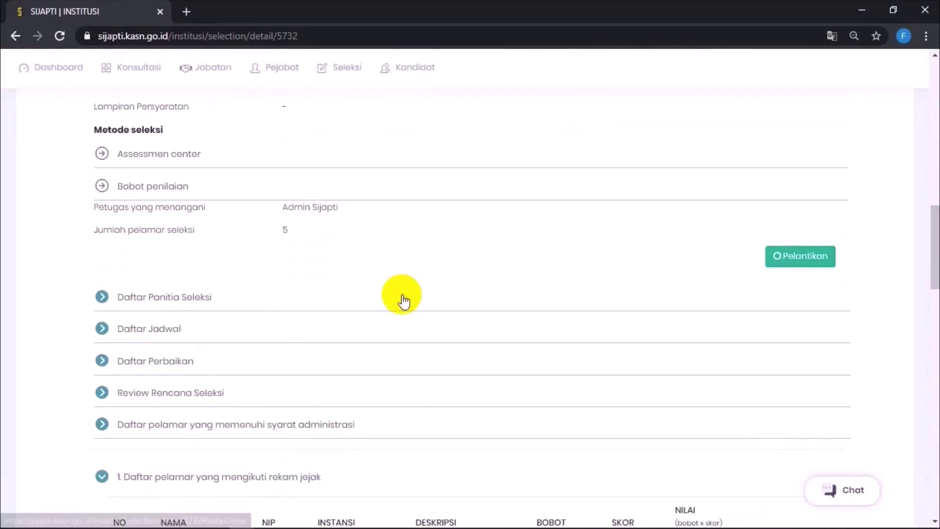
Step: Open the Pelantikan form, paste the inauguration minutes and attach CONTOH BA PELANTIKAN.pdf
{"action": "left_click", "coordinate": [806, 256]}
{"action": "left_click", "coordinate": [495, 224]}
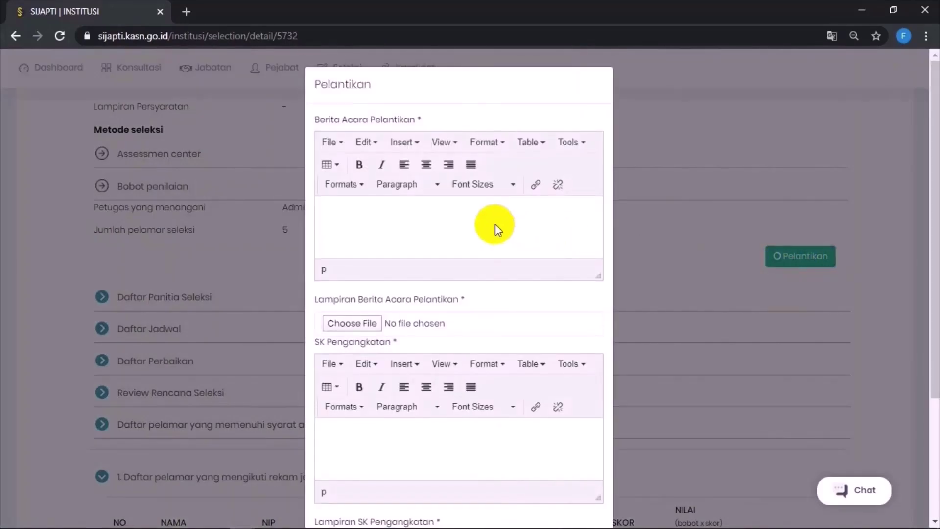
{"action": "type", "text": "Berita acara pelantikan"}
{"action": "left_click", "coordinate": [367, 325]}
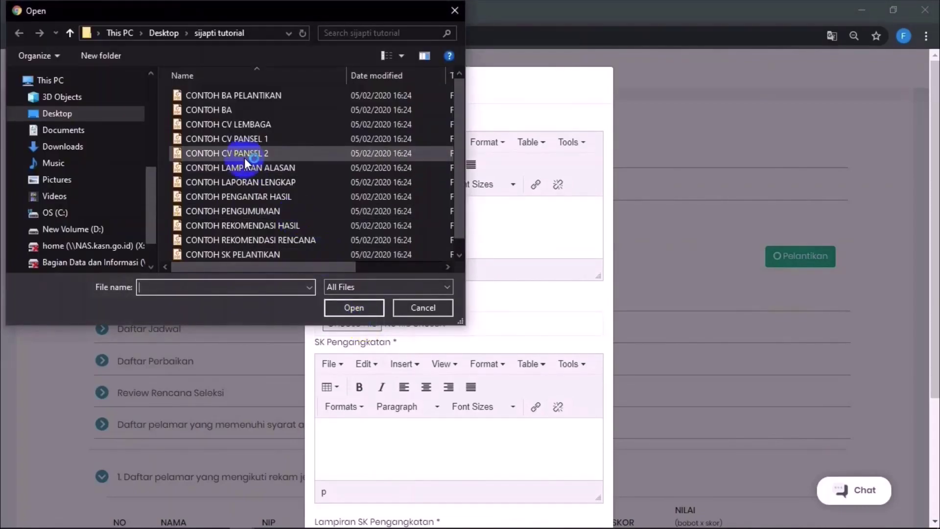
{"action": "double_click", "coordinate": [220, 96]}
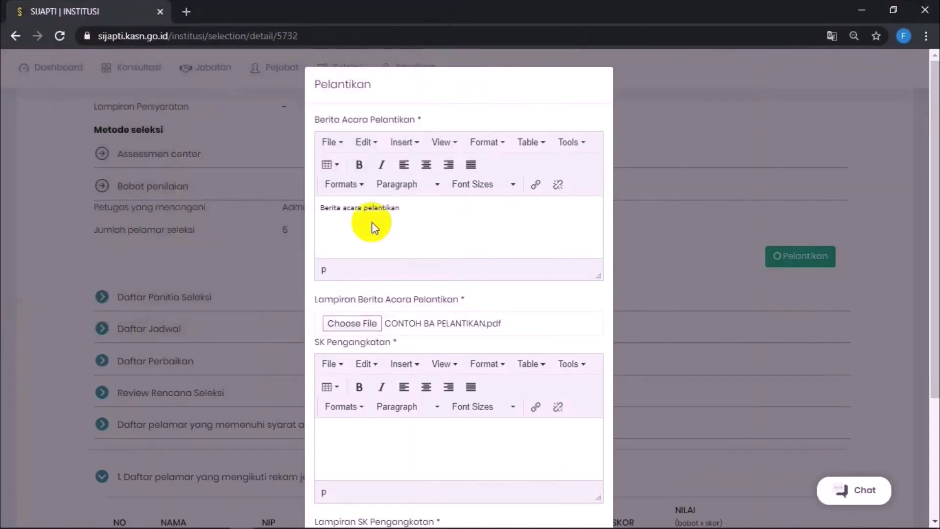
Step: Enter 'SK pejabat yang di lantik', attach CONTOH SK PELANTIKAN.pdf, confirm the statement and save
{"action": "scroll", "coordinate": [391, 384], "scroll_direction": "down", "scroll_amount": 2}
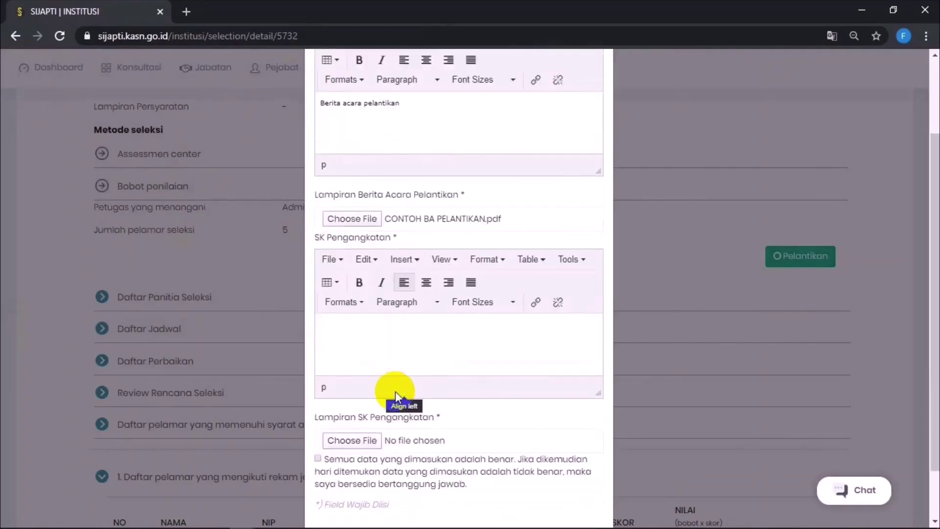
{"action": "left_click", "coordinate": [375, 345]}
{"action": "type", "text": "SK pejabat yang di lantik"}
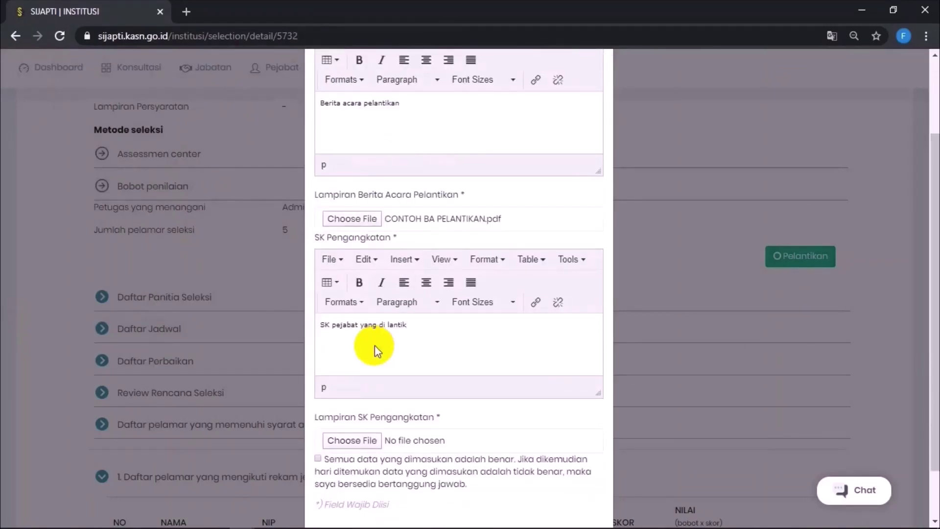
{"action": "scroll", "coordinate": [374, 345], "scroll_direction": "down", "scroll_amount": 1}
{"action": "left_click", "coordinate": [353, 381]}
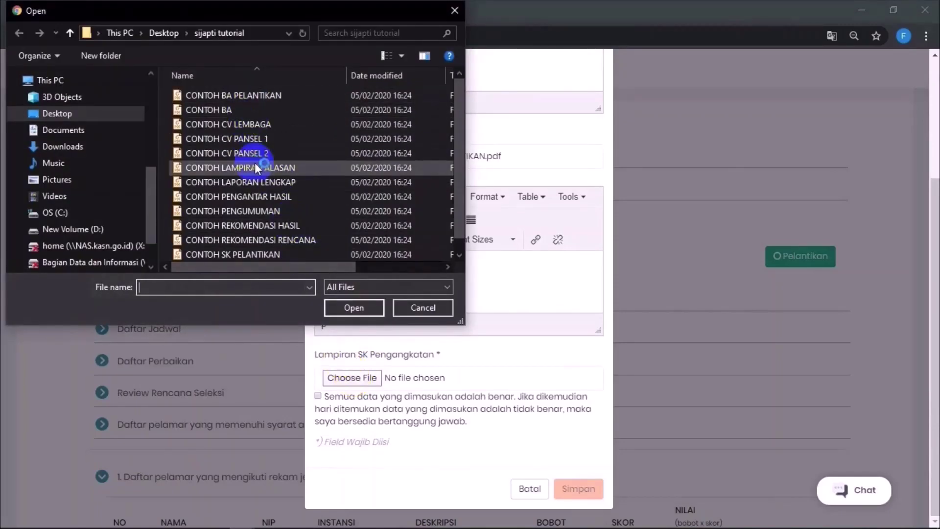
{"action": "double_click", "coordinate": [251, 252]}
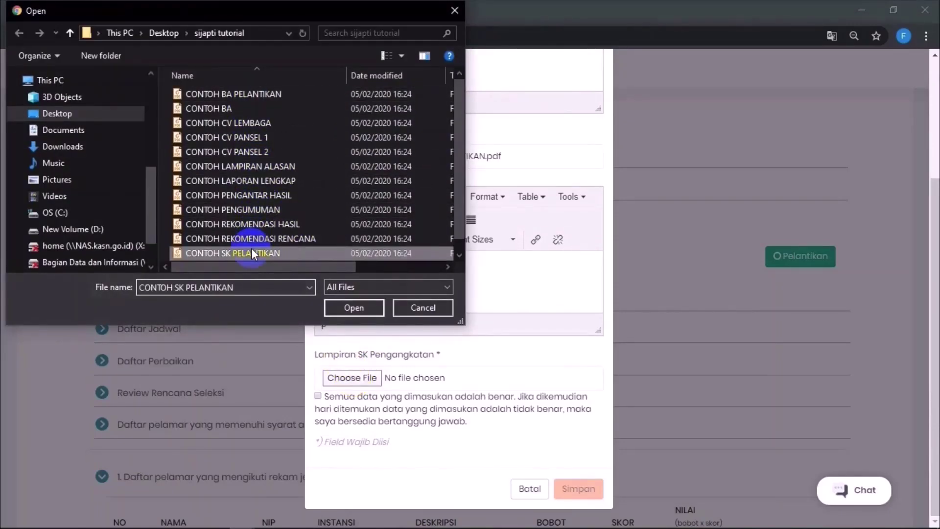
{"action": "left_click", "coordinate": [317, 395]}
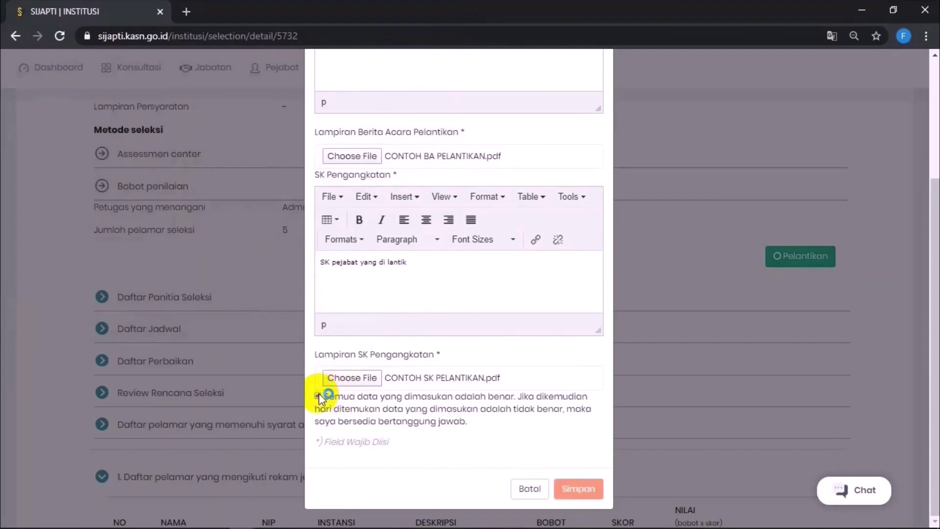
{"action": "left_click", "coordinate": [587, 489]}
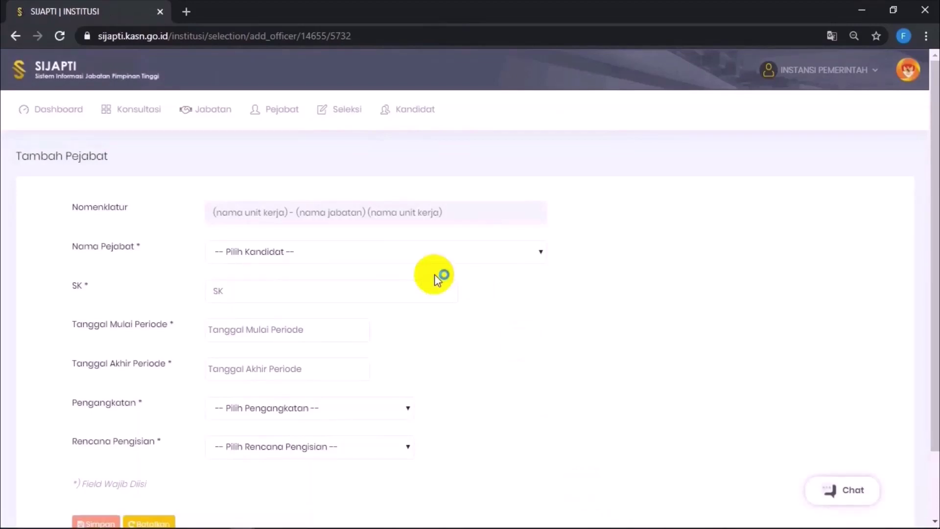
Step: Choose pelamar 4 as the new officer with decree number SK-xxxxxxx
{"action": "left_click", "coordinate": [366, 252]}
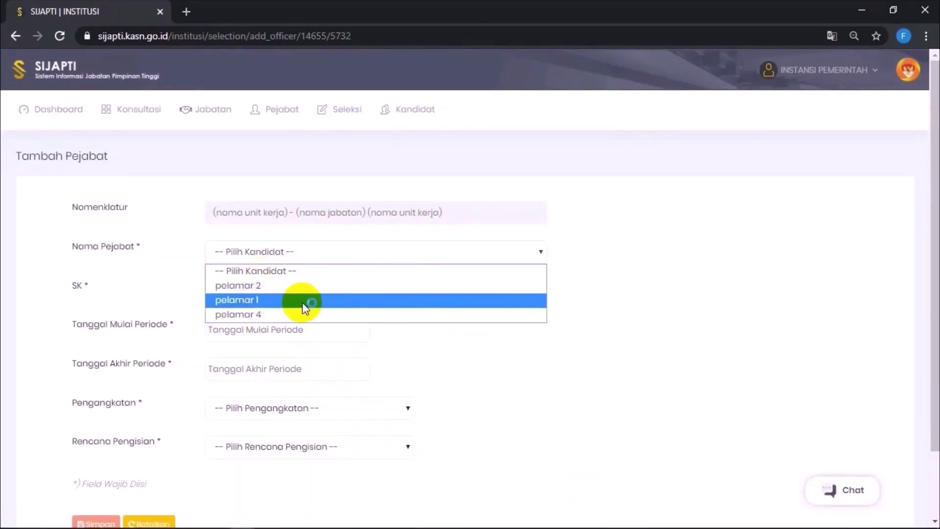
{"action": "left_click", "coordinate": [259, 315]}
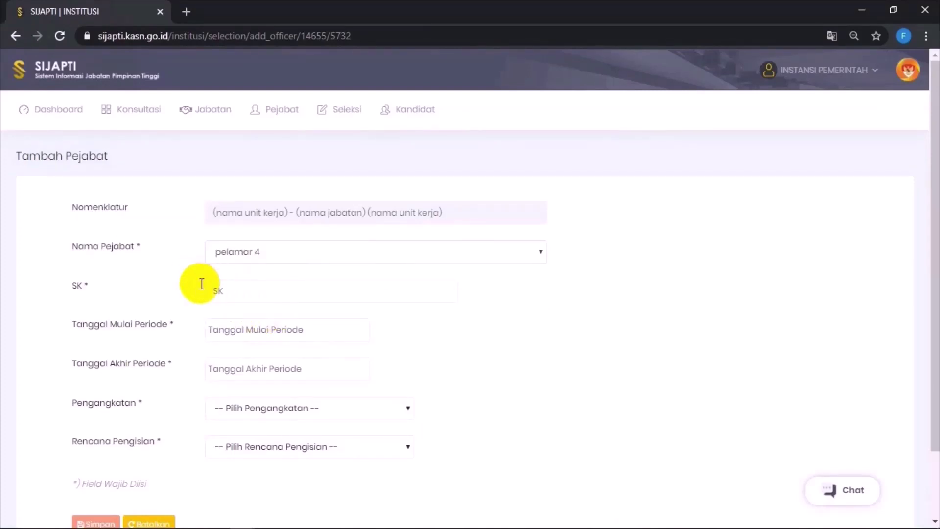
{"action": "left_click", "coordinate": [227, 293]}
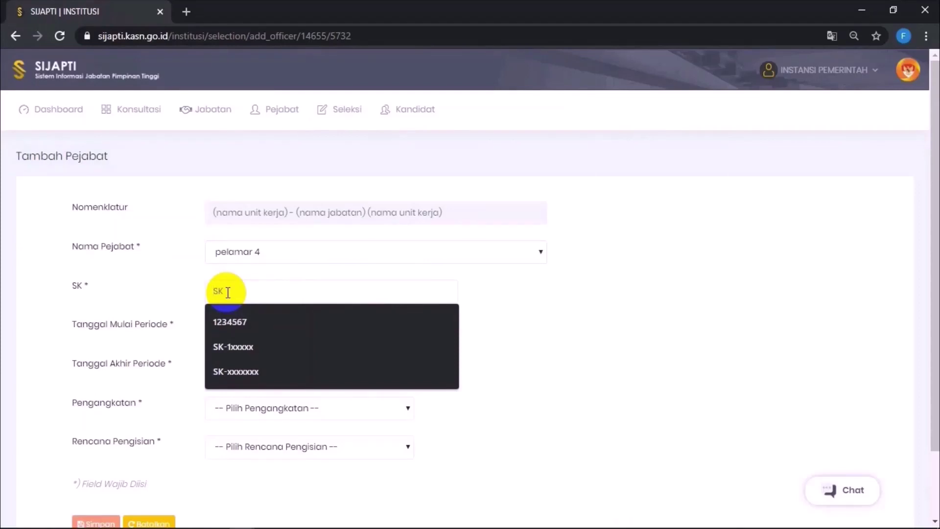
{"action": "left_click", "coordinate": [235, 371]}
Step: Set the officer's period from 30/06/2020 to 30/06/2025
{"action": "left_click", "coordinate": [266, 330]}
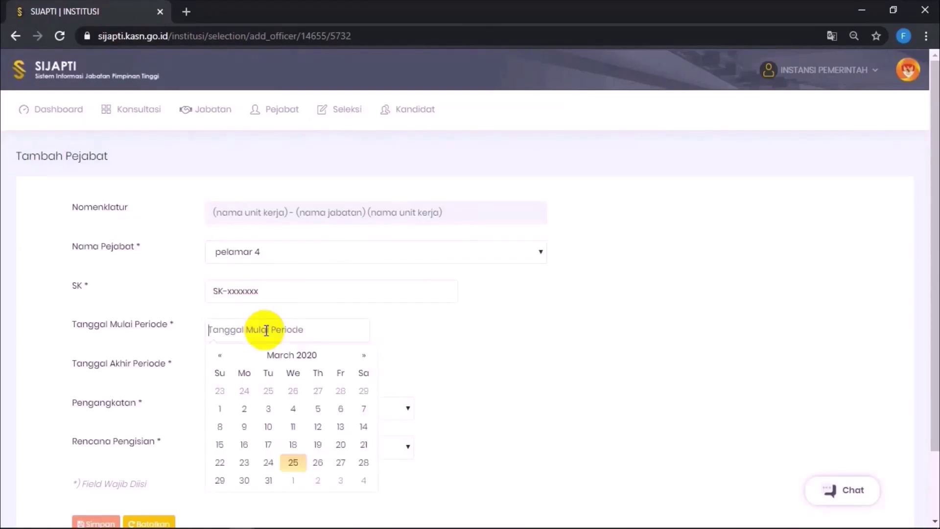
{"action": "left_click", "coordinate": [365, 357]}
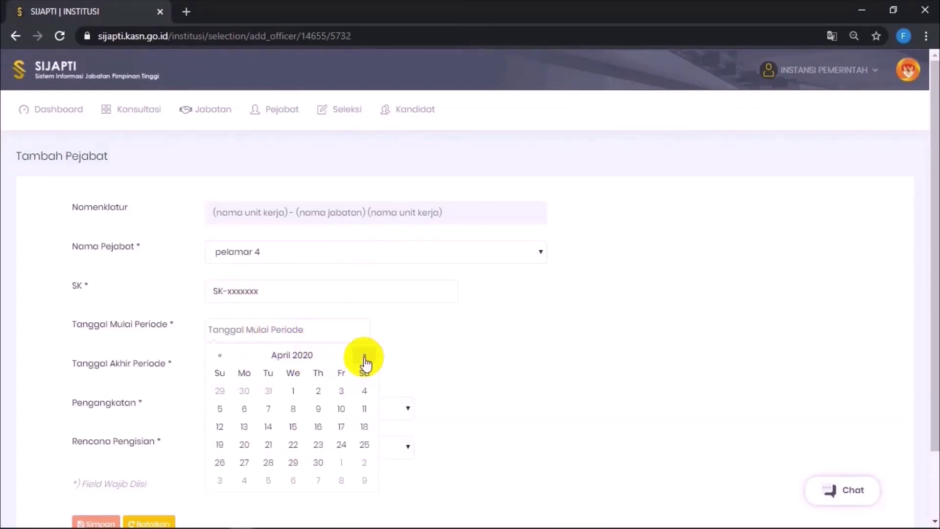
{"action": "left_click", "coordinate": [365, 357]}
{"action": "left_click", "coordinate": [365, 357]}
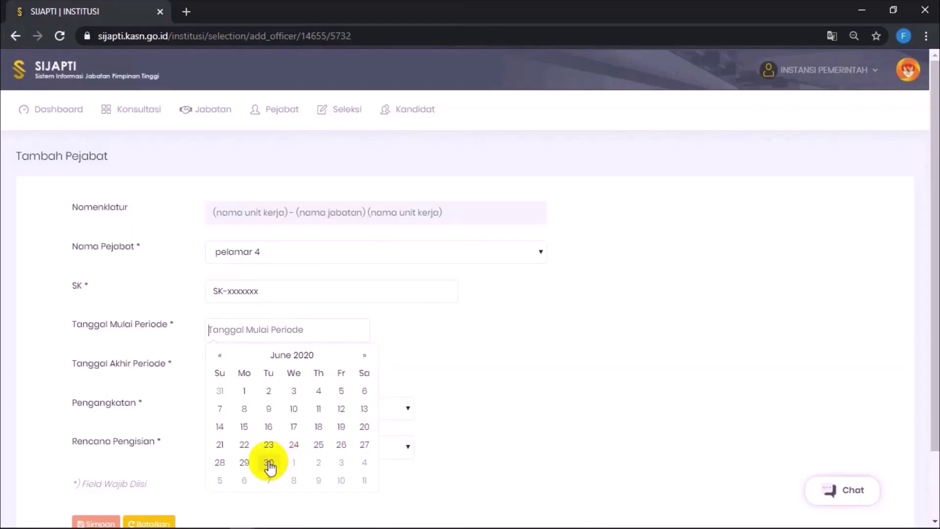
{"action": "left_click", "coordinate": [268, 463]}
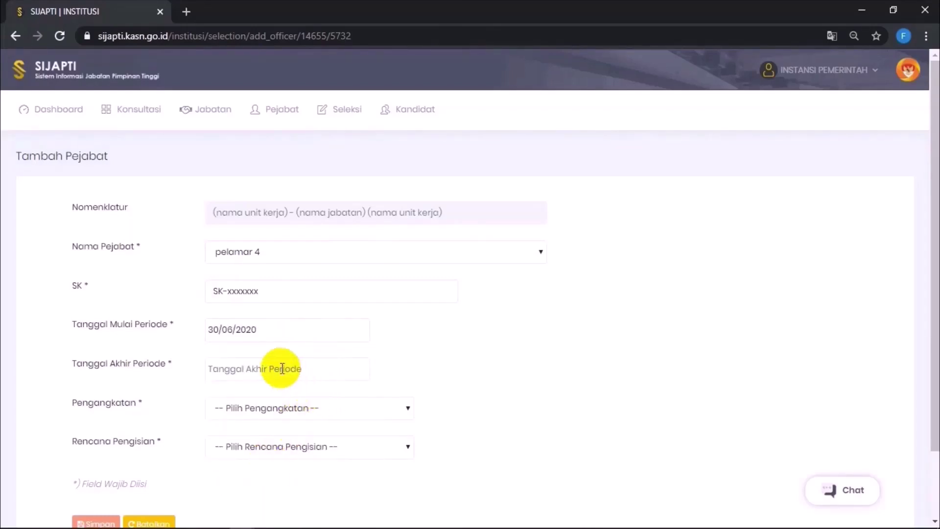
{"action": "left_click", "coordinate": [250, 368]}
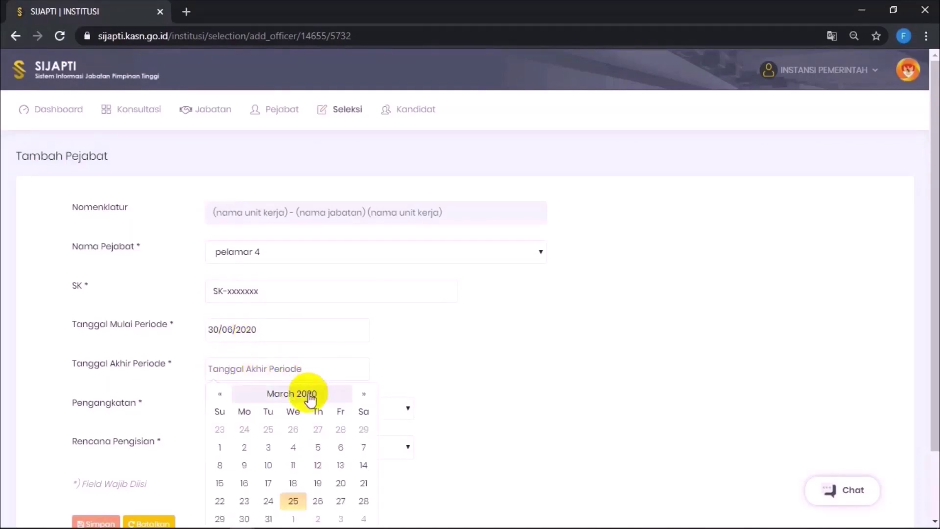
{"action": "left_click", "coordinate": [309, 397]}
{"action": "left_click", "coordinate": [275, 395]}
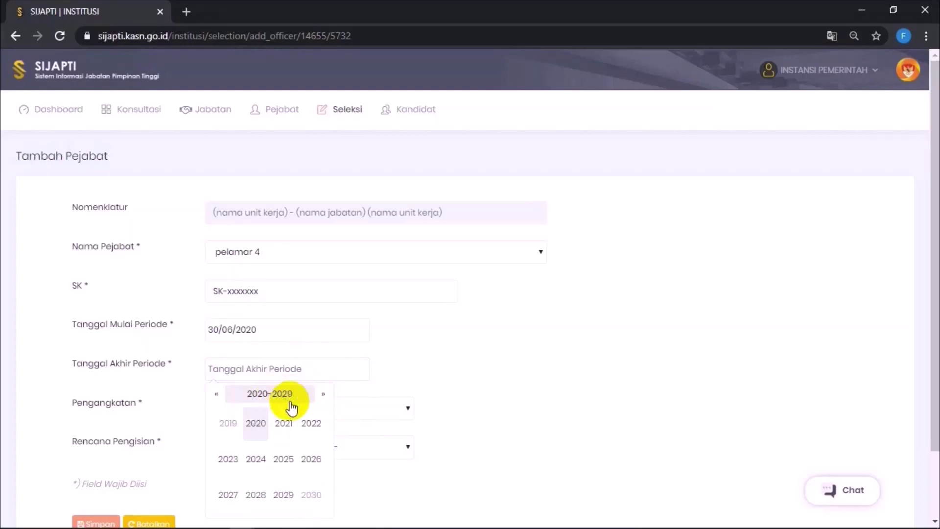
{"action": "left_click", "coordinate": [288, 460]}
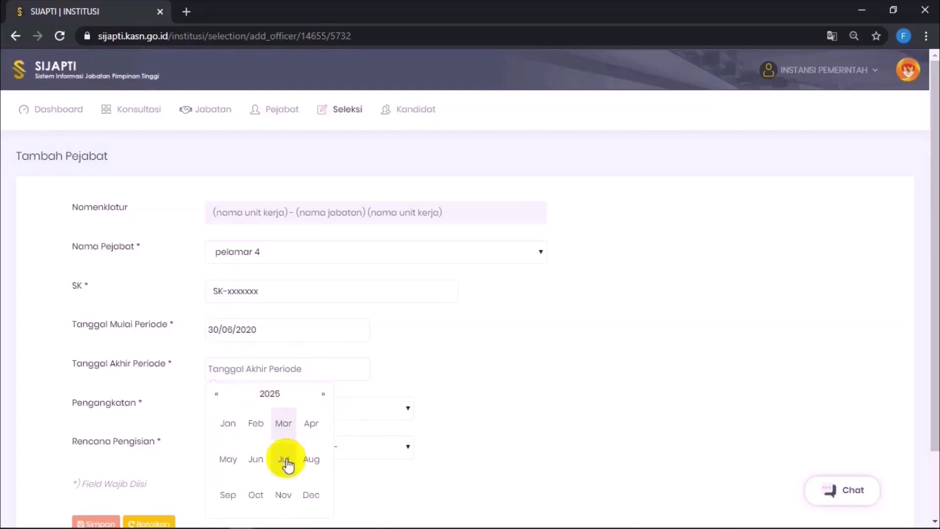
{"action": "left_click", "coordinate": [255, 459]}
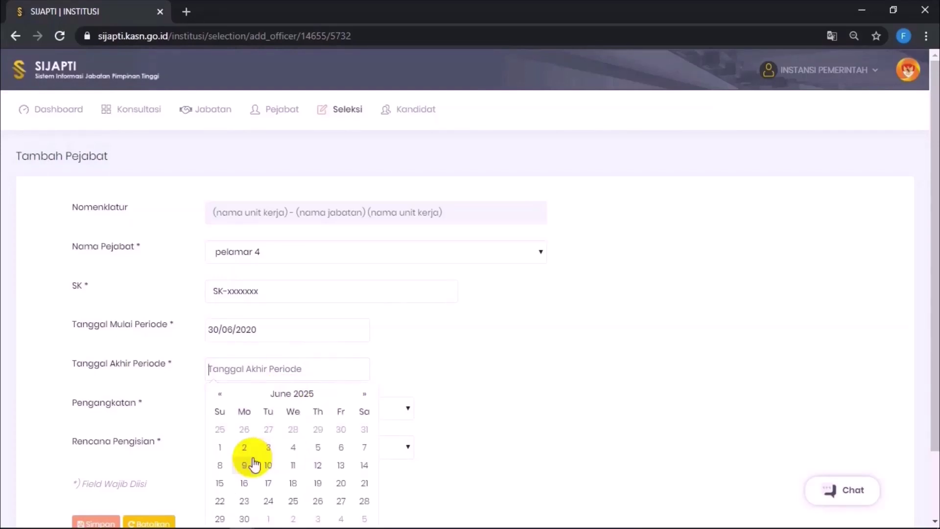
{"action": "left_click", "coordinate": [245, 518]}
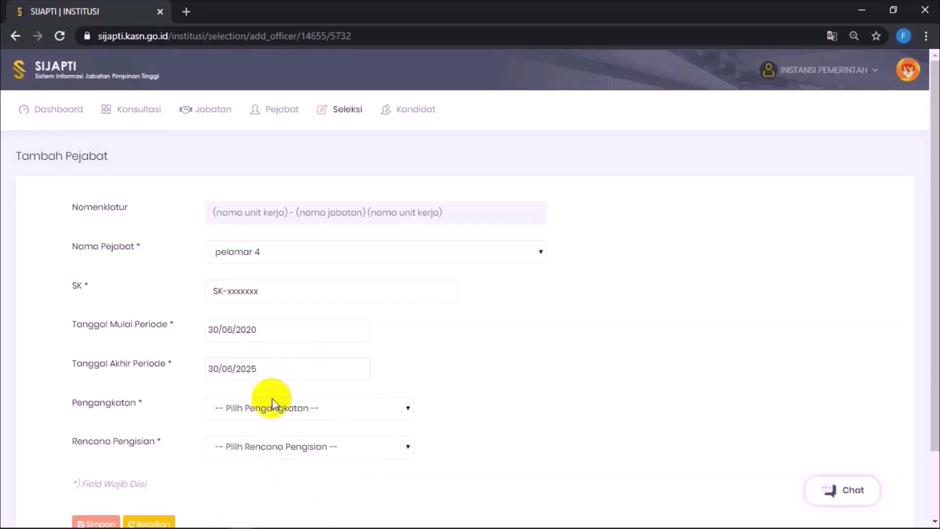
Step: Set appointment type and filling plan to Seleksi Terbuka, then save the officer
{"action": "left_click", "coordinate": [318, 409]}
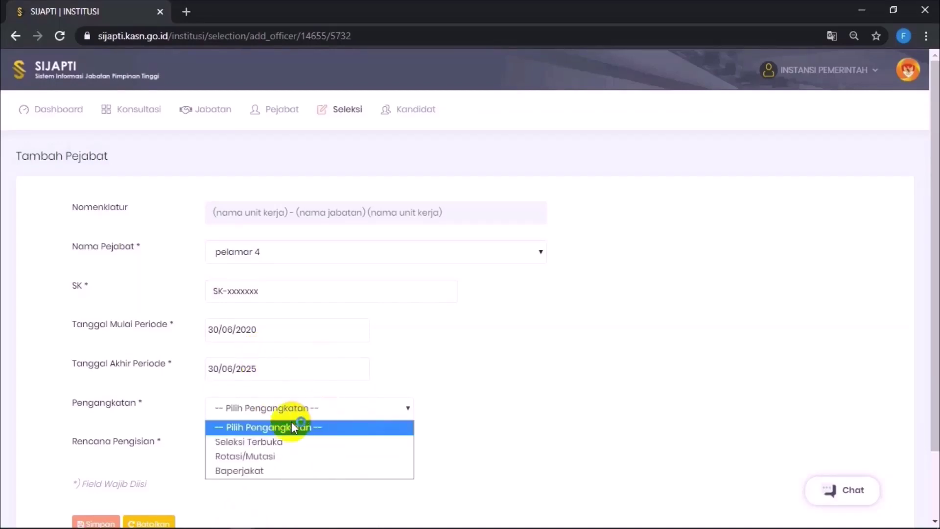
{"action": "left_click", "coordinate": [275, 440]}
{"action": "left_click", "coordinate": [284, 447]}
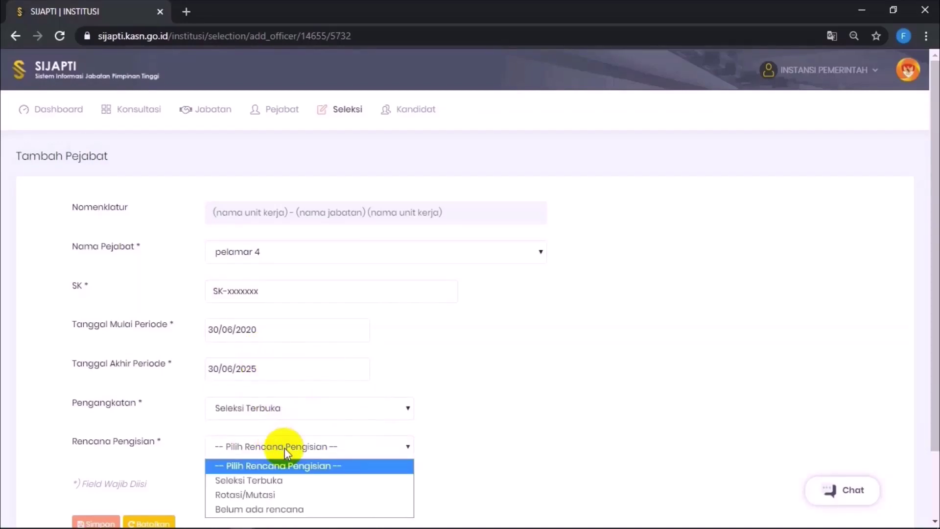
{"action": "left_click", "coordinate": [280, 477]}
{"action": "scroll", "coordinate": [301, 471], "scroll_direction": "down", "scroll_amount": 1}
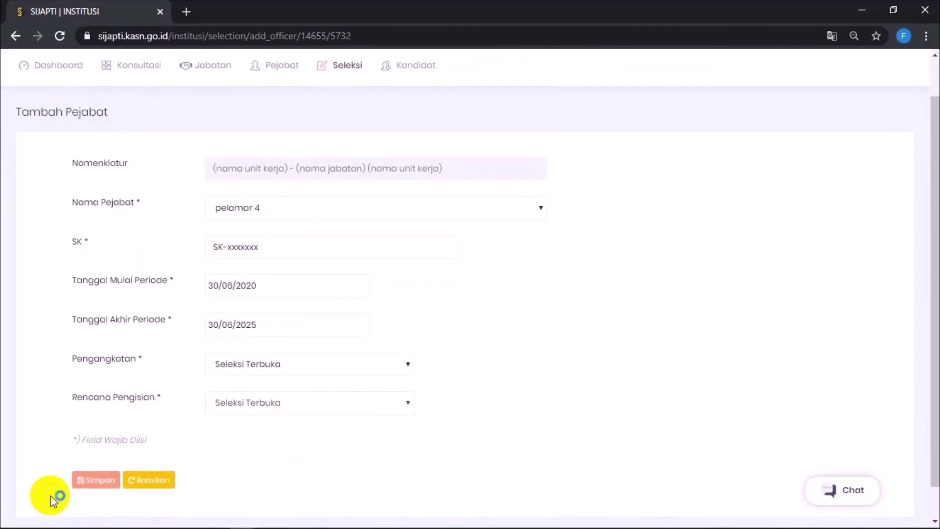
{"action": "left_click", "coordinate": [101, 481]}
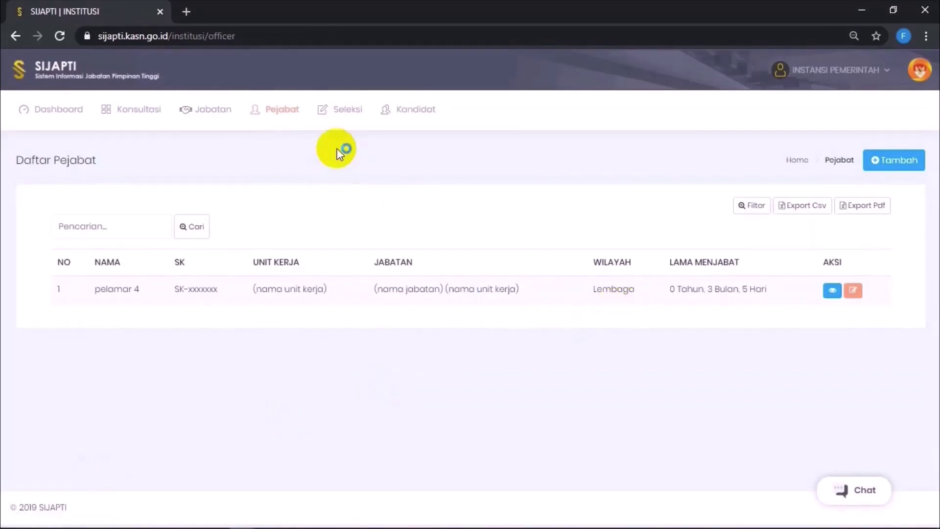
Step: Open Daftar Selection and confirm the (nama jabatan) (nama unit kerja) selection reads Selesai
{"action": "left_click", "coordinate": [335, 122]}
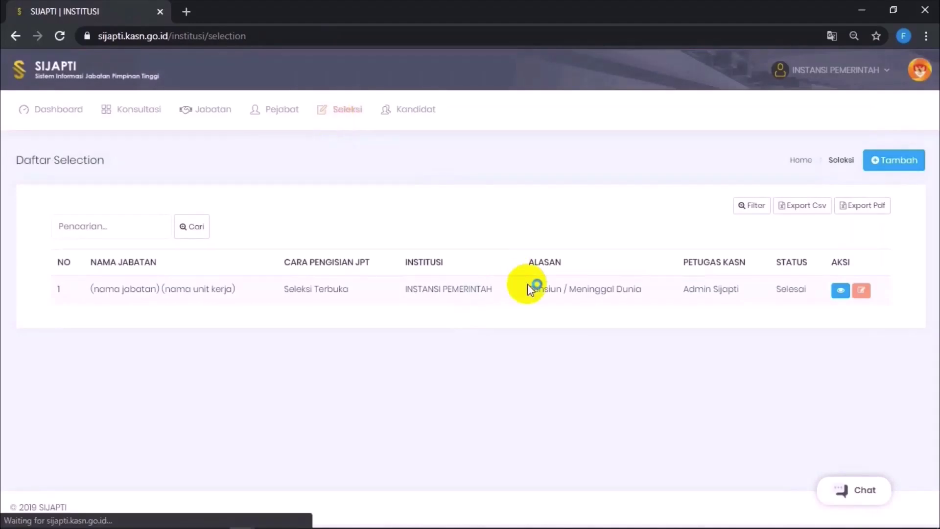
{"action": "left_click_drag", "start_coordinate": [778, 289], "coordinate": [816, 289]}
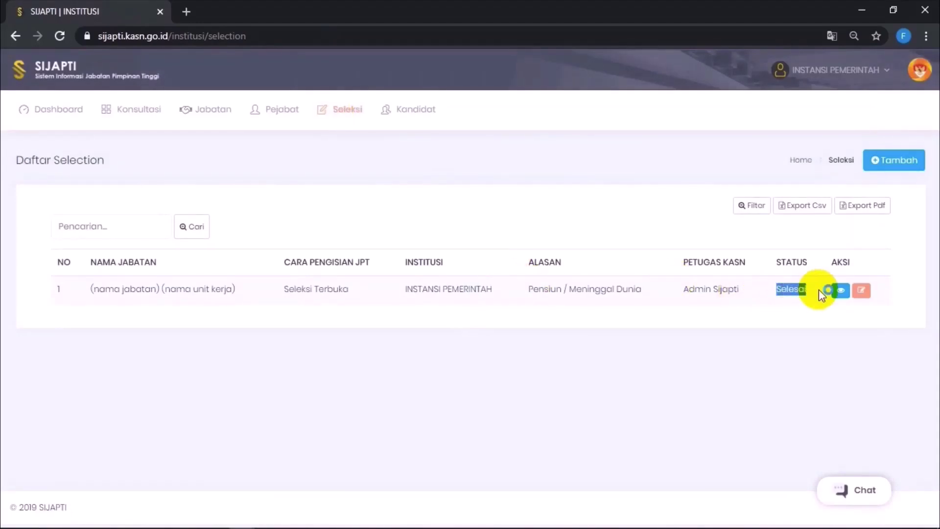
{"action": "left_click", "coordinate": [783, 328]}
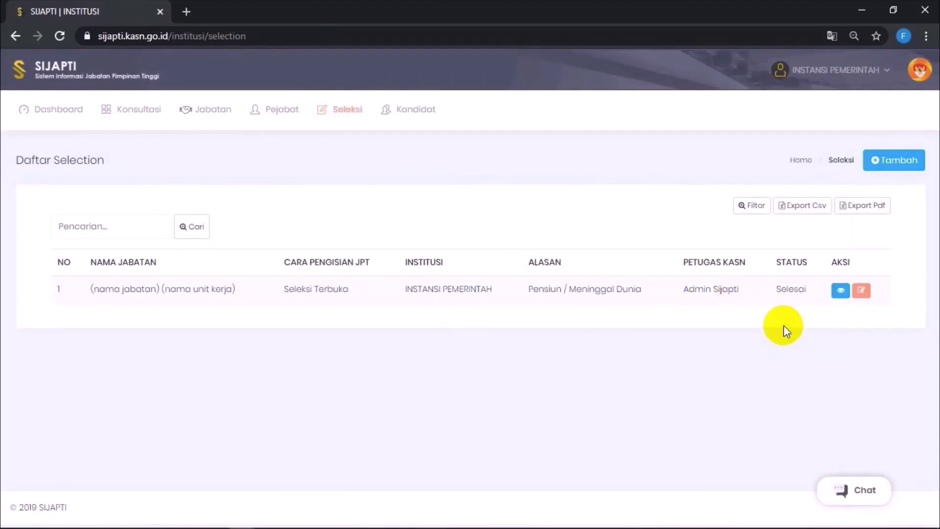